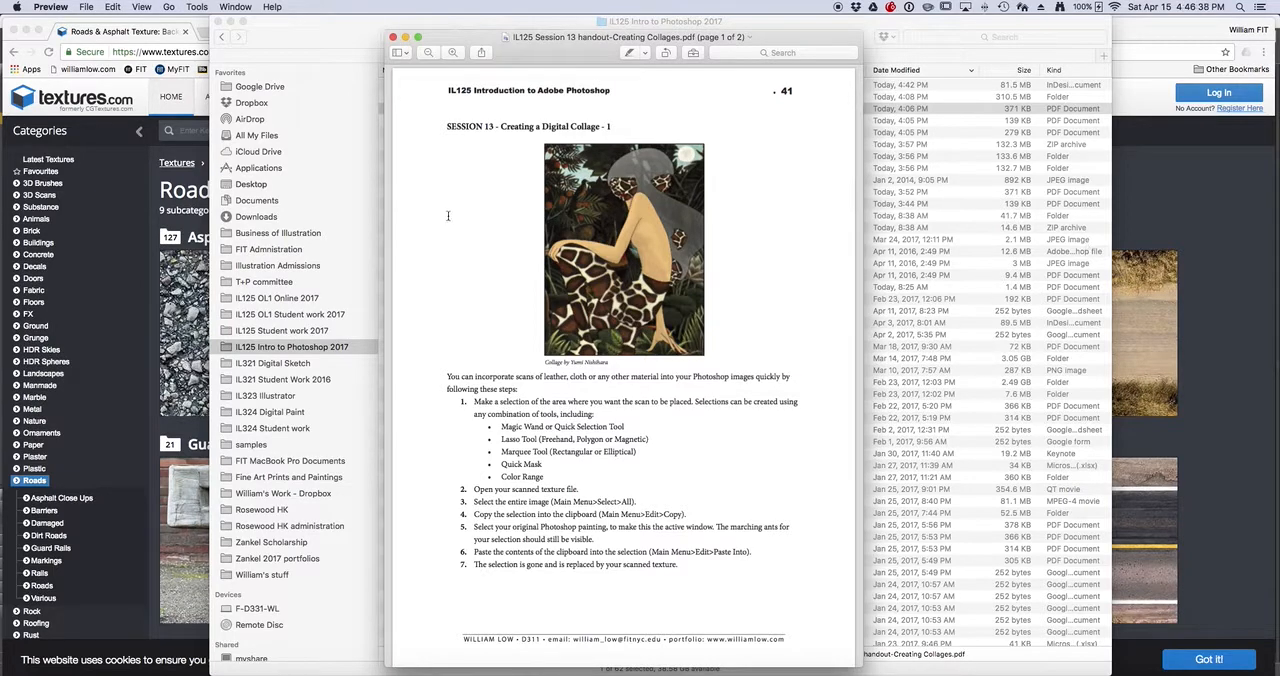
# Switch to the textures.com browser window and look through the Animals, Domestic, Brick and Manmade texture categories
pyautogui.click(199, 22)
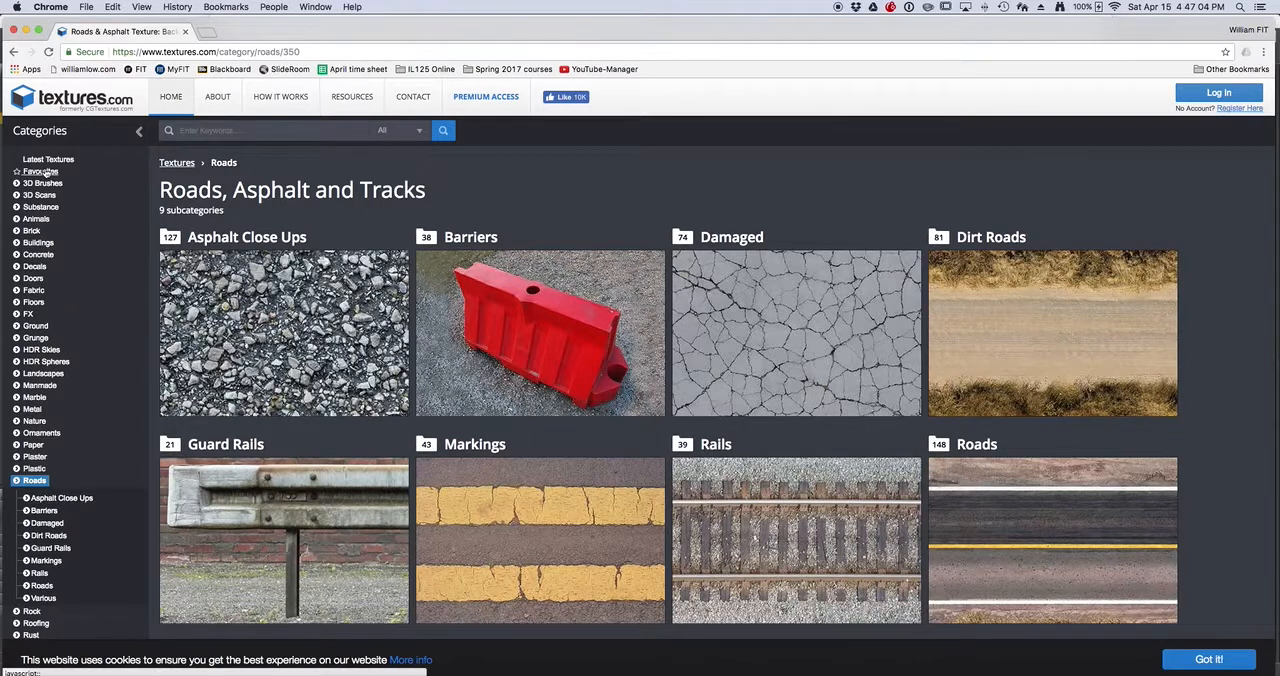
pyautogui.click(36, 220)
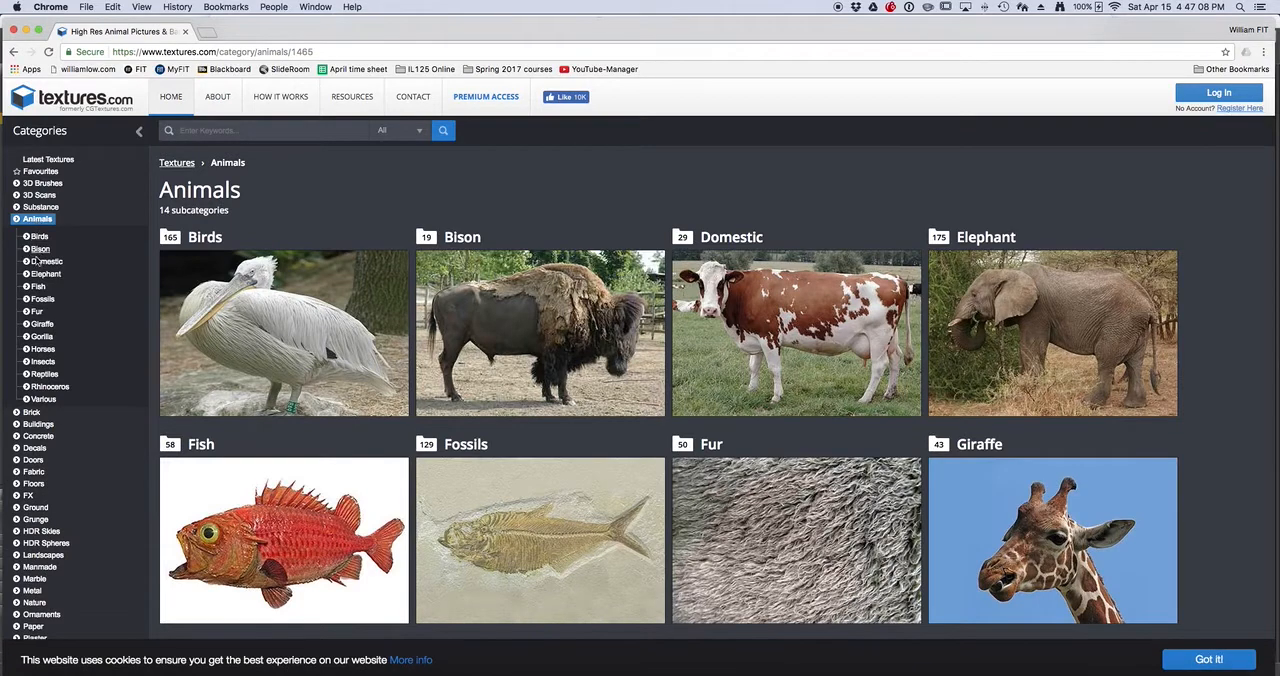
pyautogui.click(38, 261)
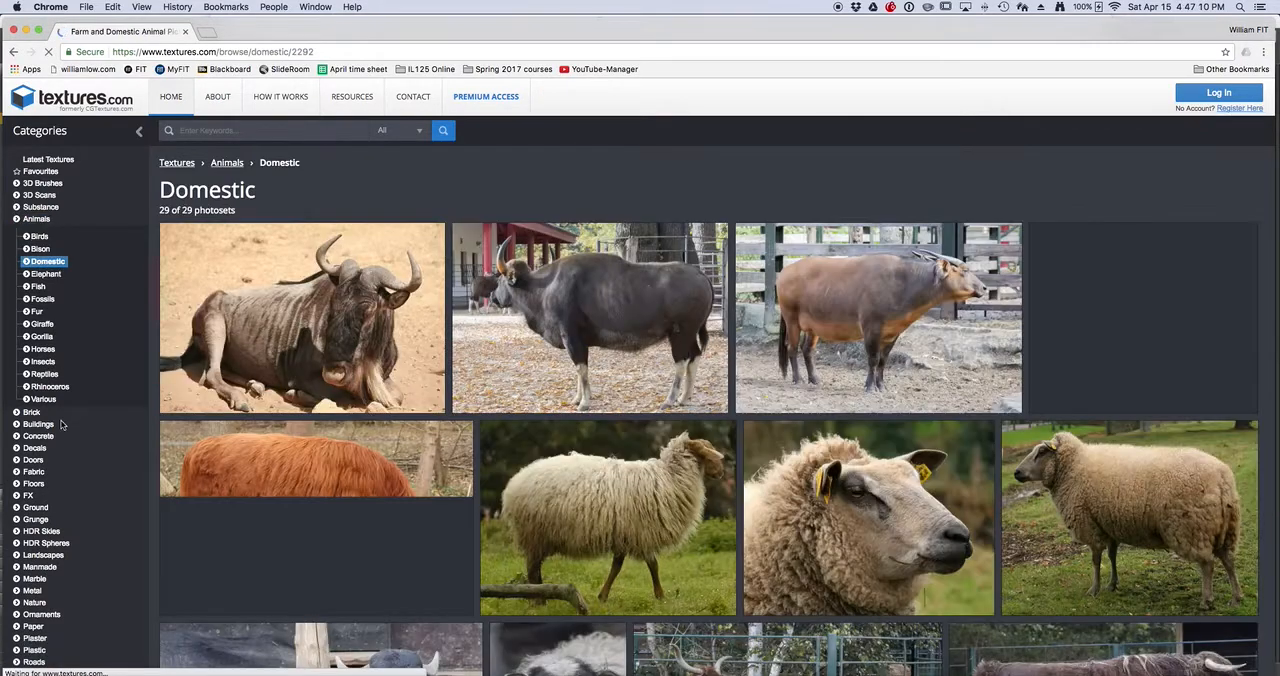
pyautogui.click(31, 412)
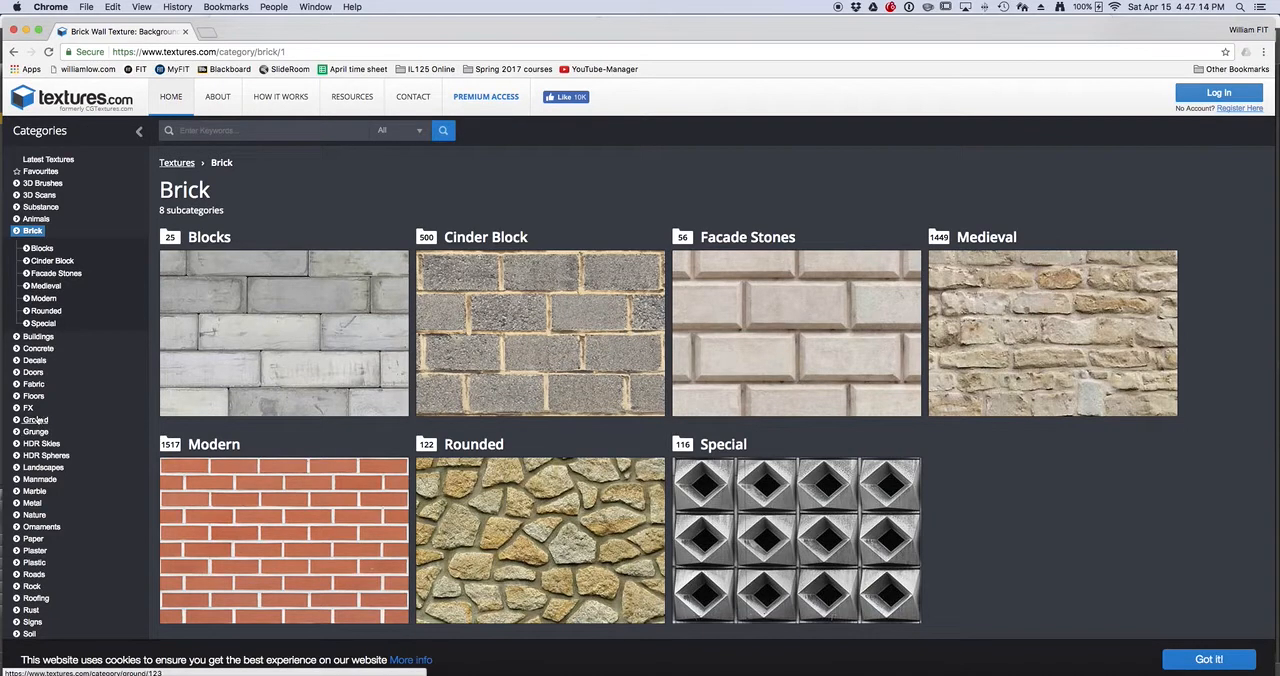
pyautogui.click(36, 481)
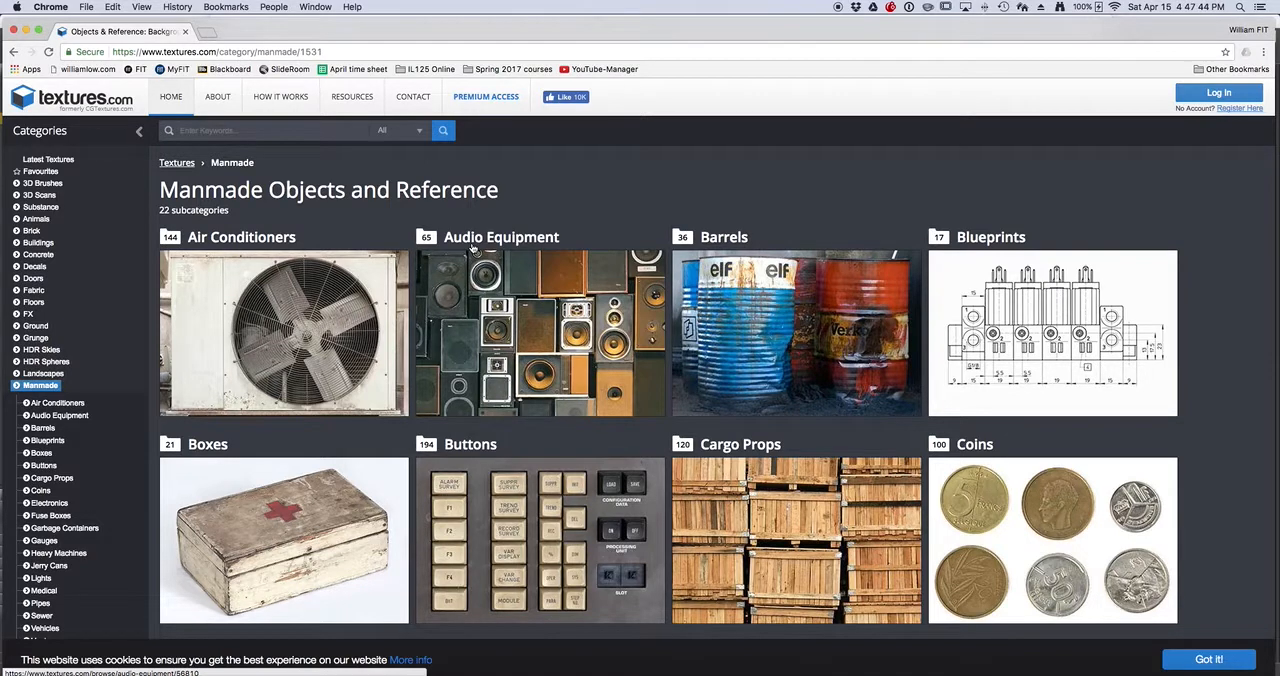
# Close the textures.com window and the collage PDF handout, and switch to Adobe Bridge
pyautogui.click(13, 31)
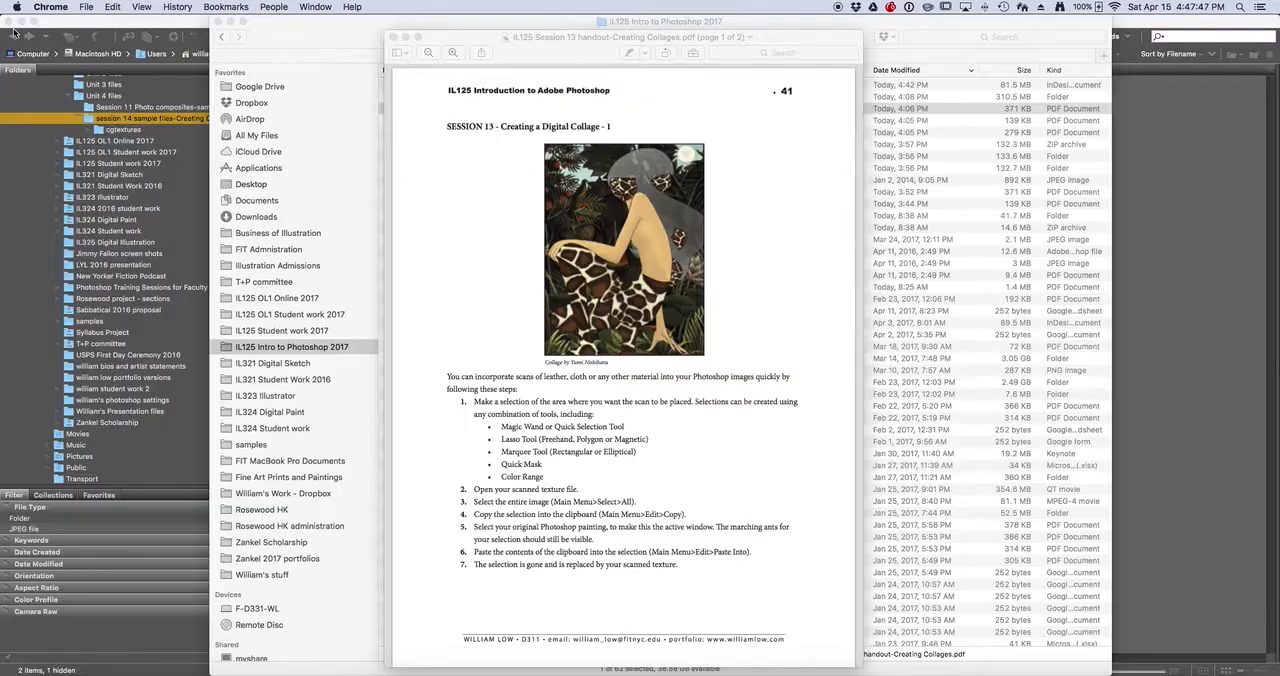
pyautogui.click(393, 37)
pyautogui.click(167, 26)
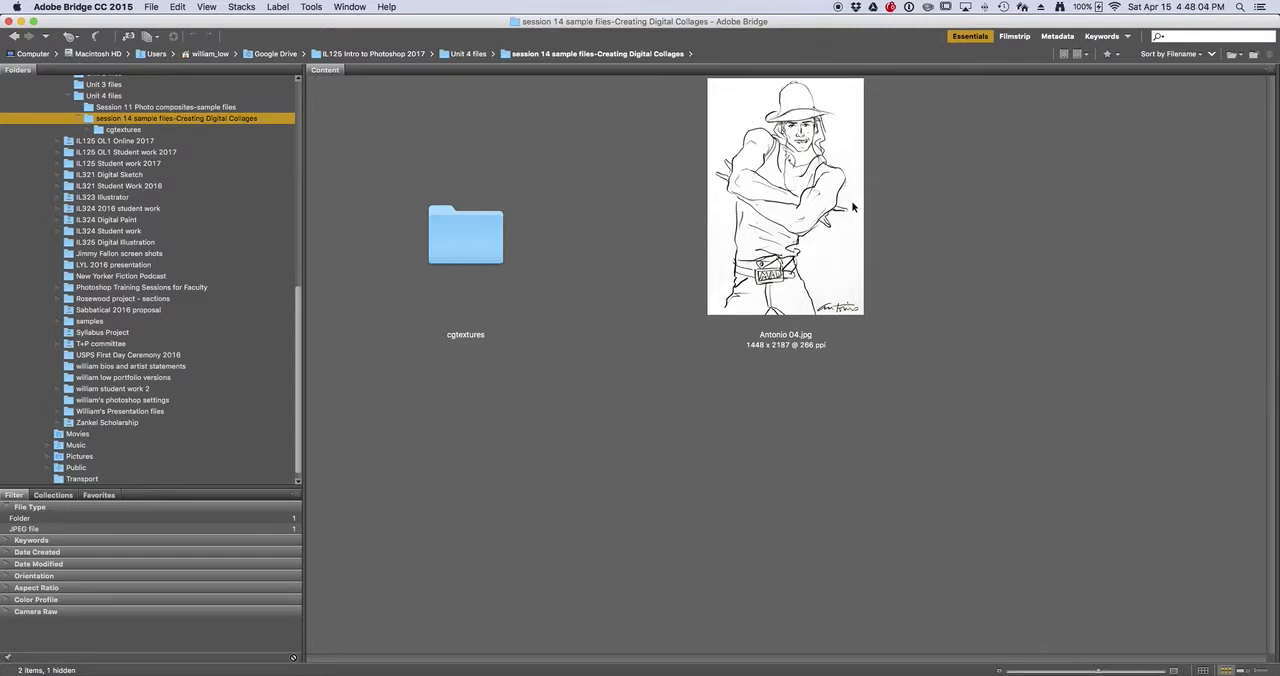
# Open the cgtextures folder and shrink the thumbnails to show more textures at once
pyautogui.doubleClick(473, 249)
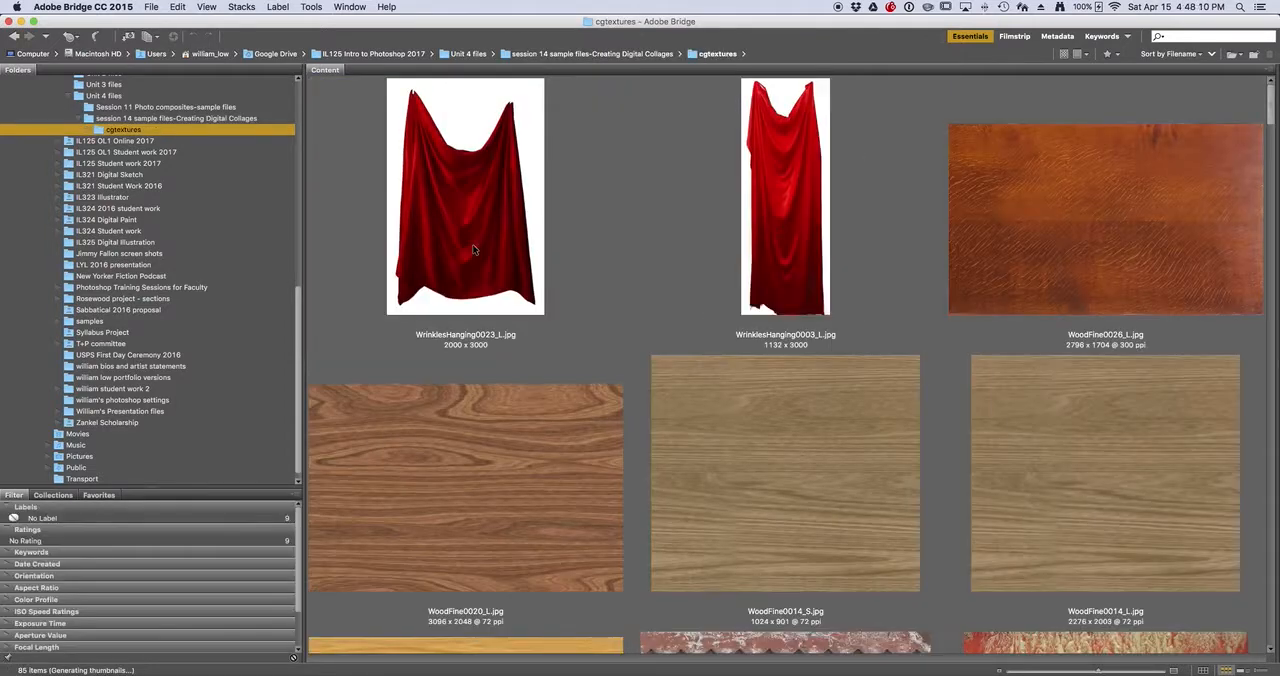
pyautogui.scroll(-10, 712, 400)
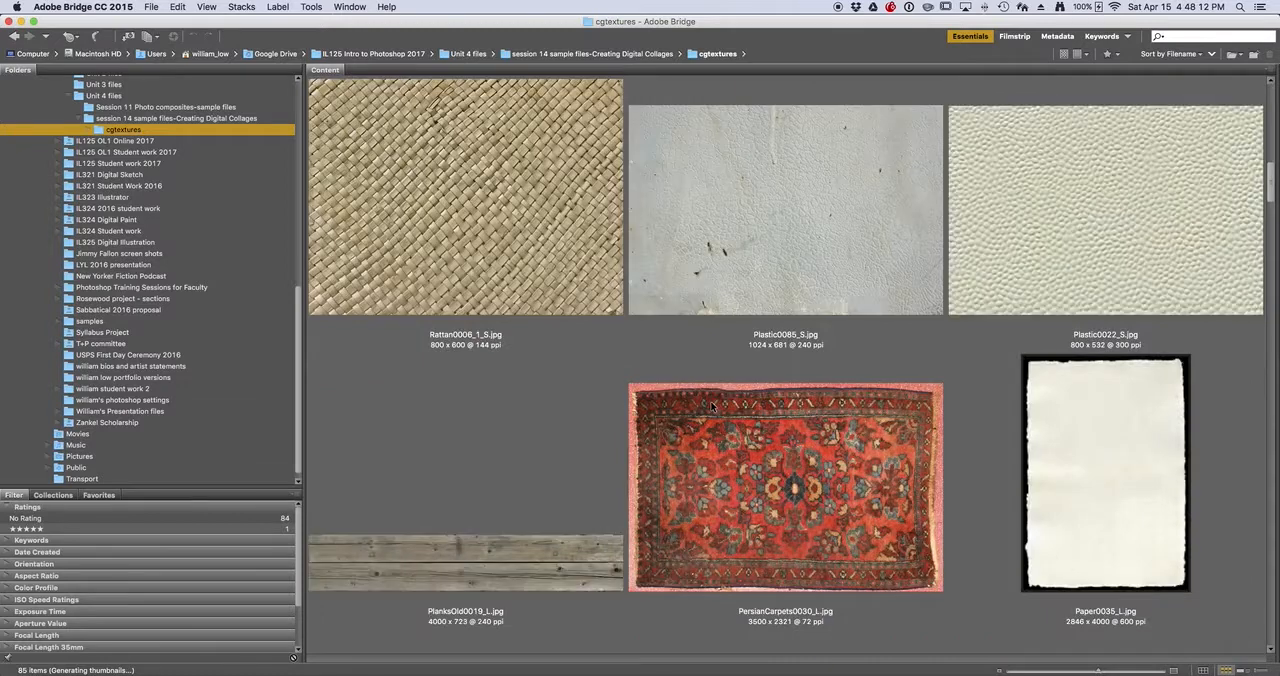
pyautogui.press('super+minus')
pyautogui.press('super+minus')
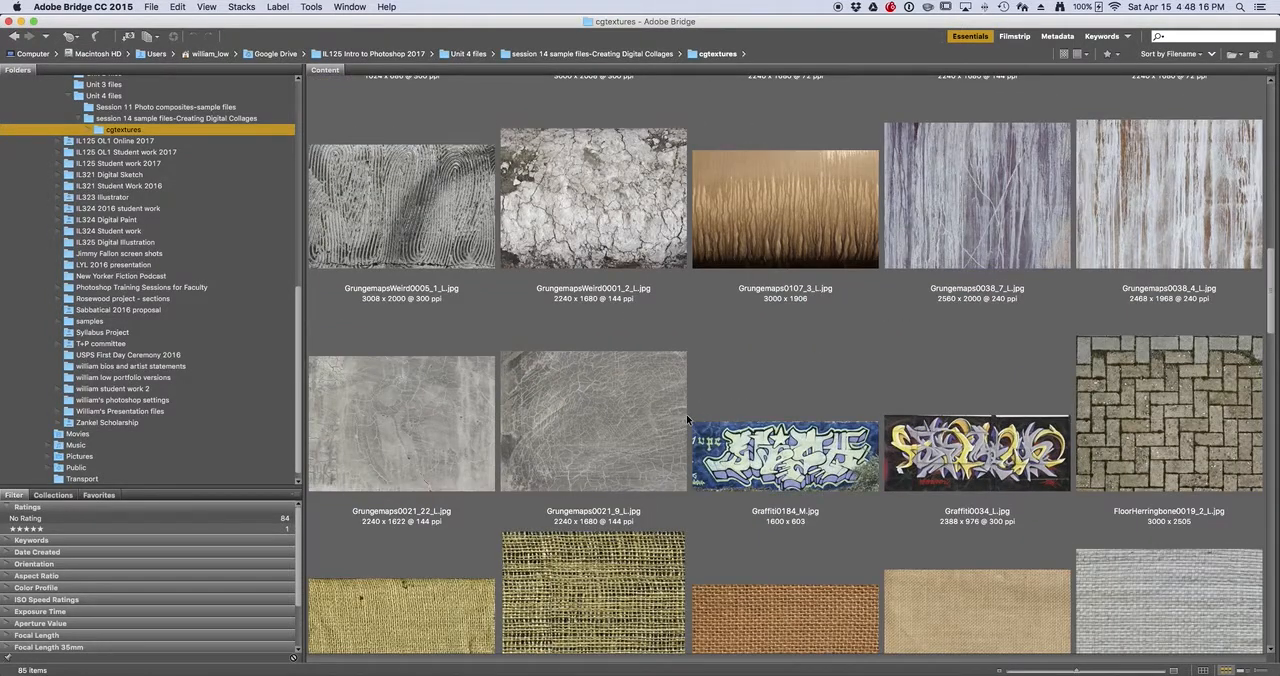
# Open Grungemaps0021_9_L.jpg and FabricPlain0017_L.jpg together in Photoshop and view each texture
pyautogui.click(607, 418)
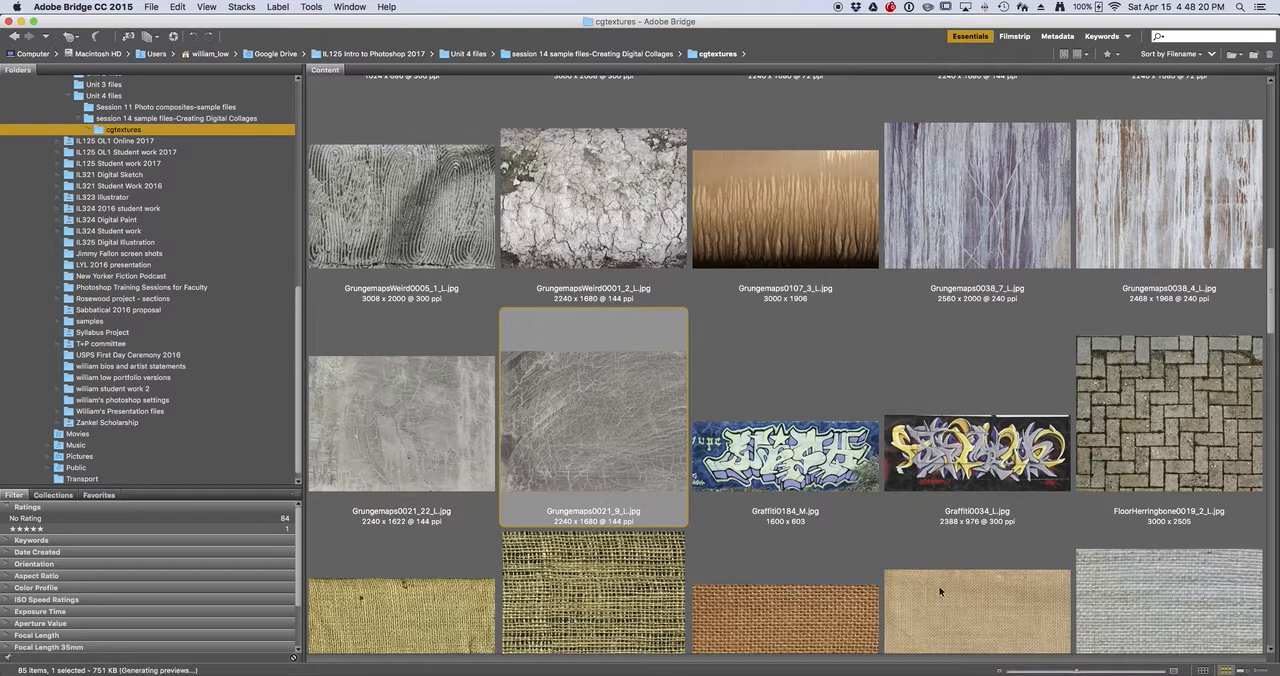
pyautogui.scroll(-5, 716, 554)
pyautogui.scroll(2, 694, 442)
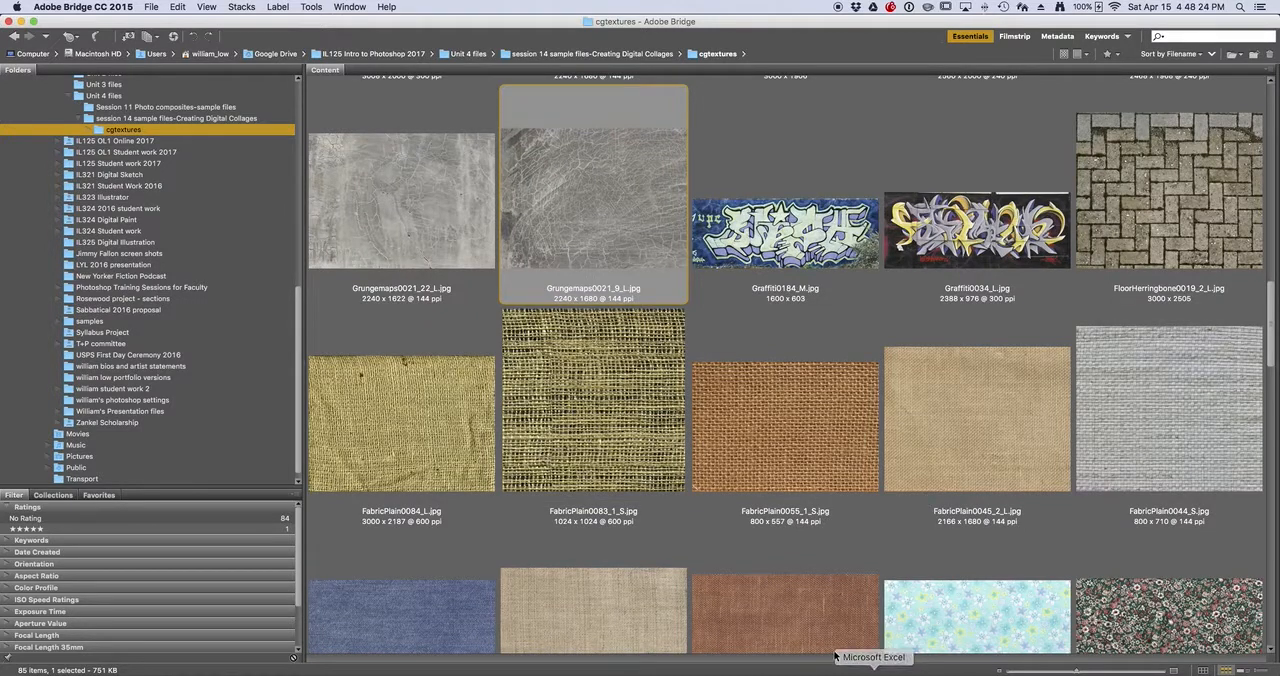
pyautogui.keyDown('super'); pyautogui.click(789, 613); pyautogui.keyUp('super')
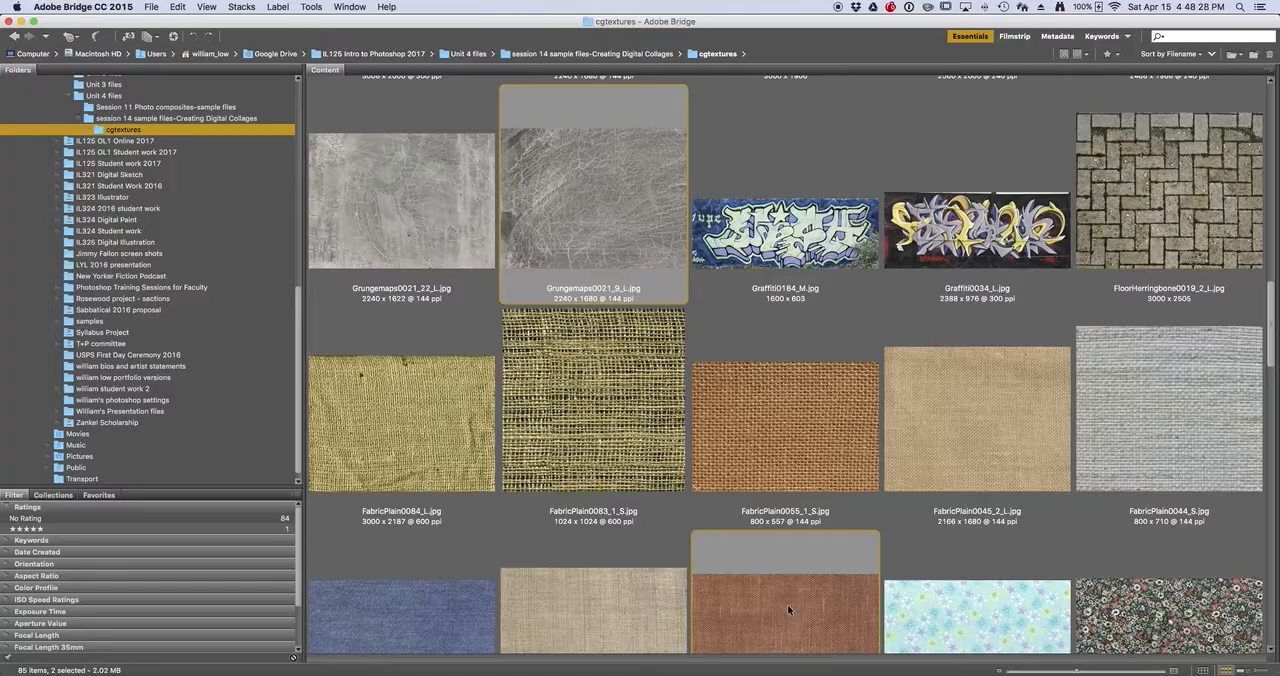
pyautogui.doubleClick(786, 610)
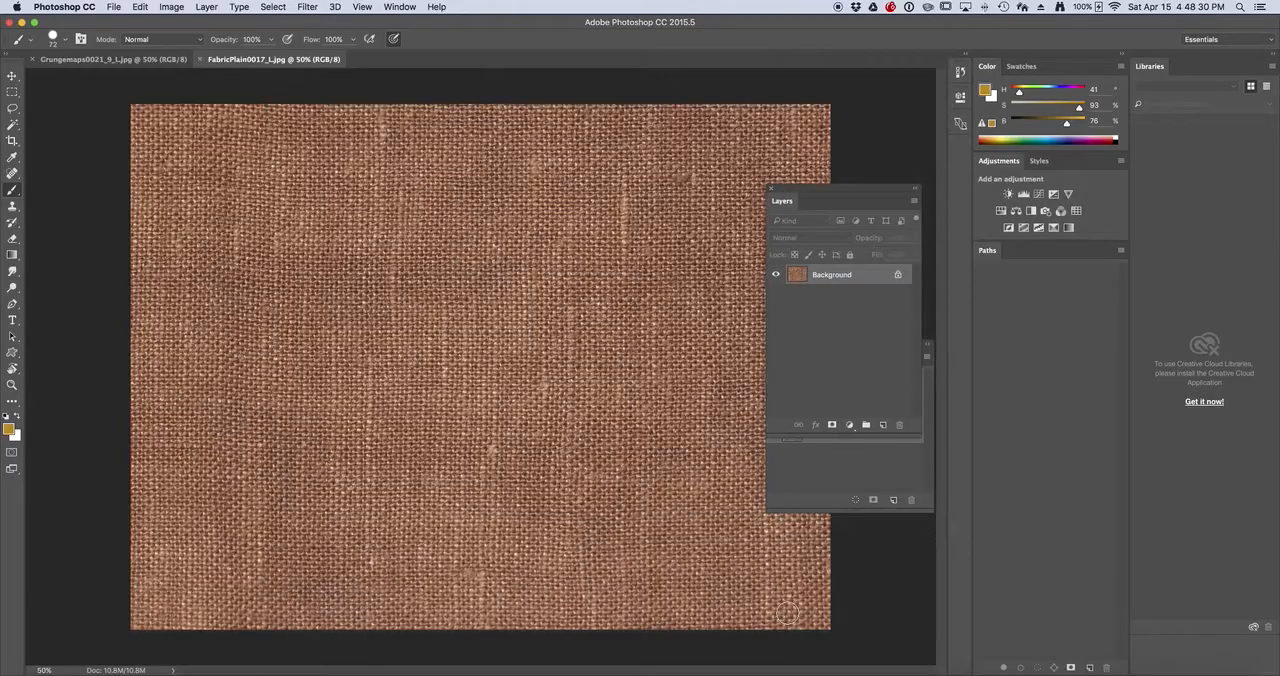
pyautogui.click(92, 60)
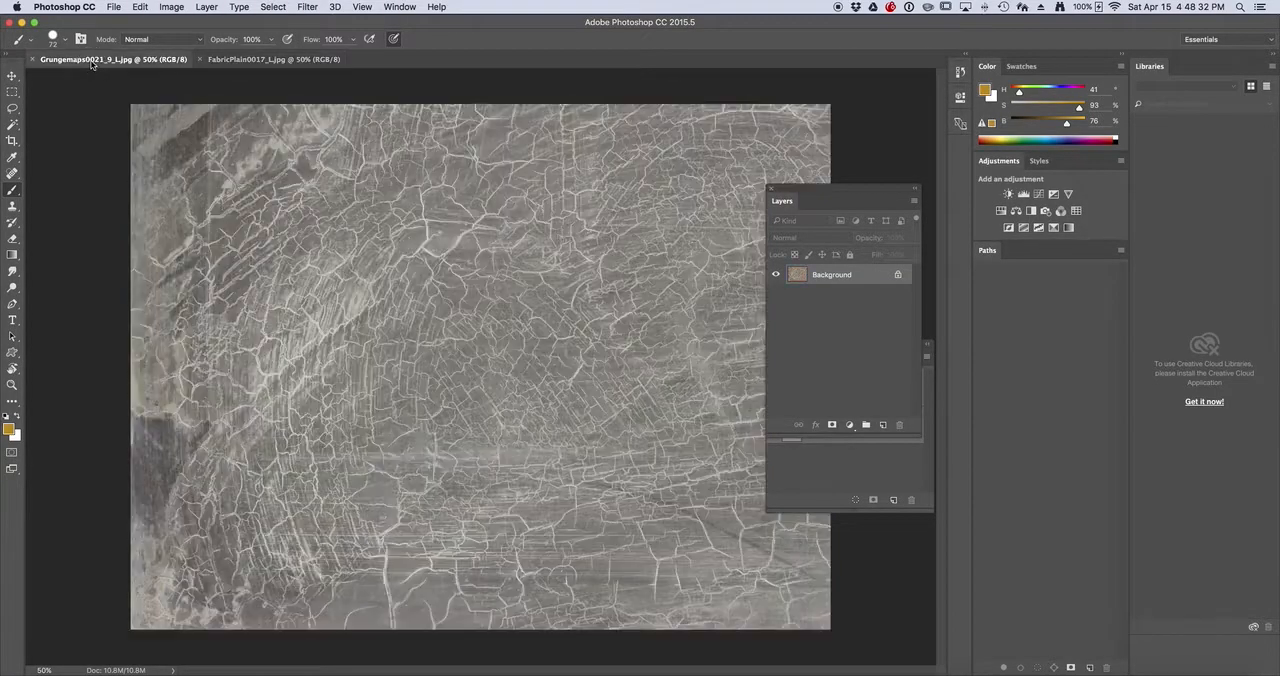
pyautogui.click(241, 61)
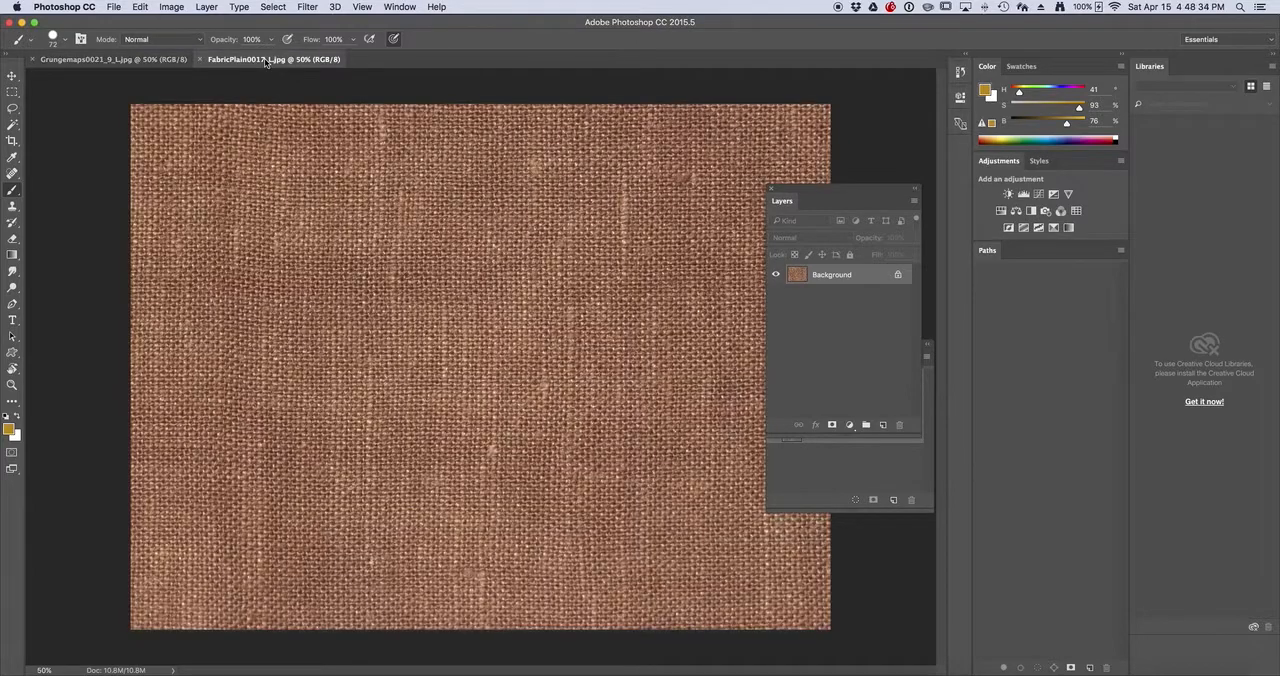
# Return to Bridge, open Antonio 04.jpg from the session 14 sample files folder, and spread the Layers and Channels panels apart
pyautogui.press('super+Tab')
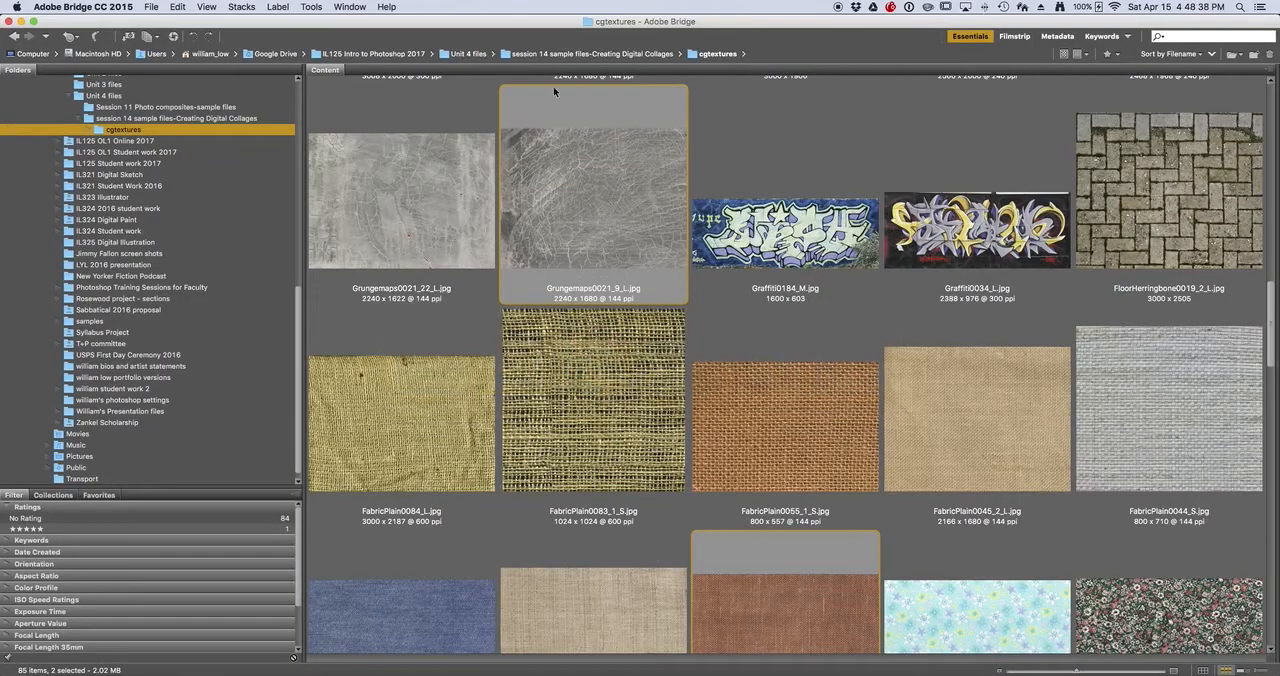
pyautogui.scroll(3, 742, 284)
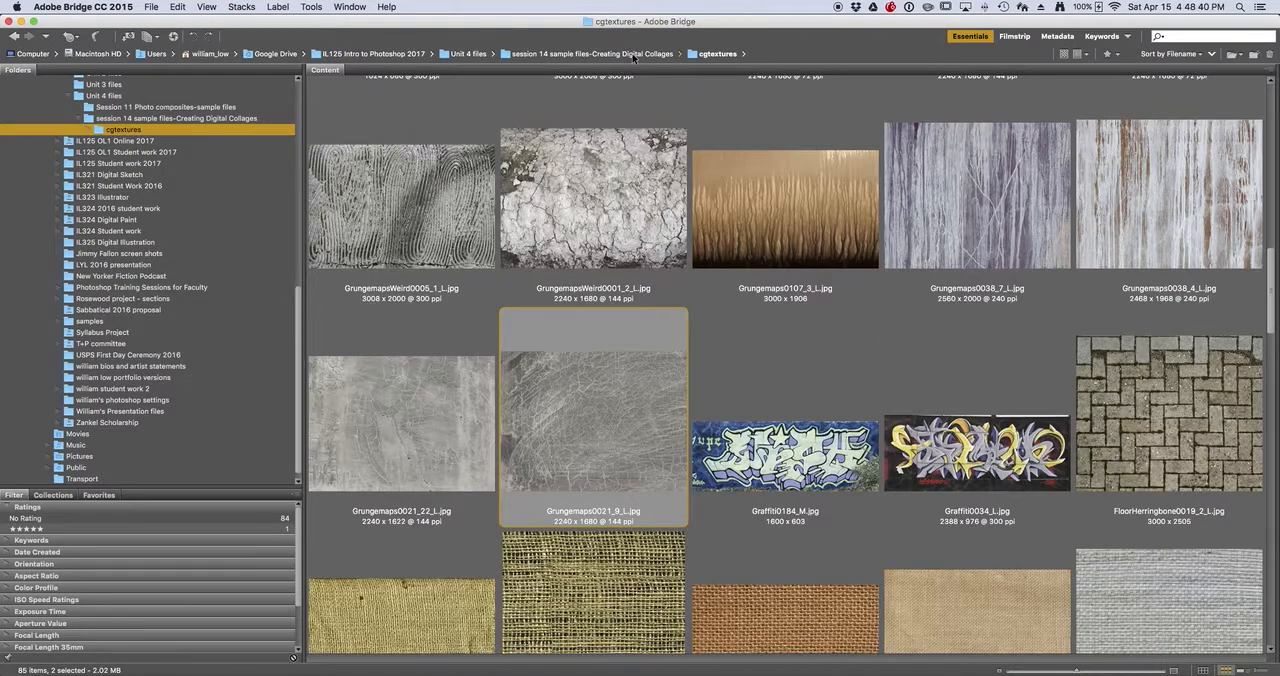
pyautogui.click(632, 55)
pyautogui.doubleClick(607, 170)
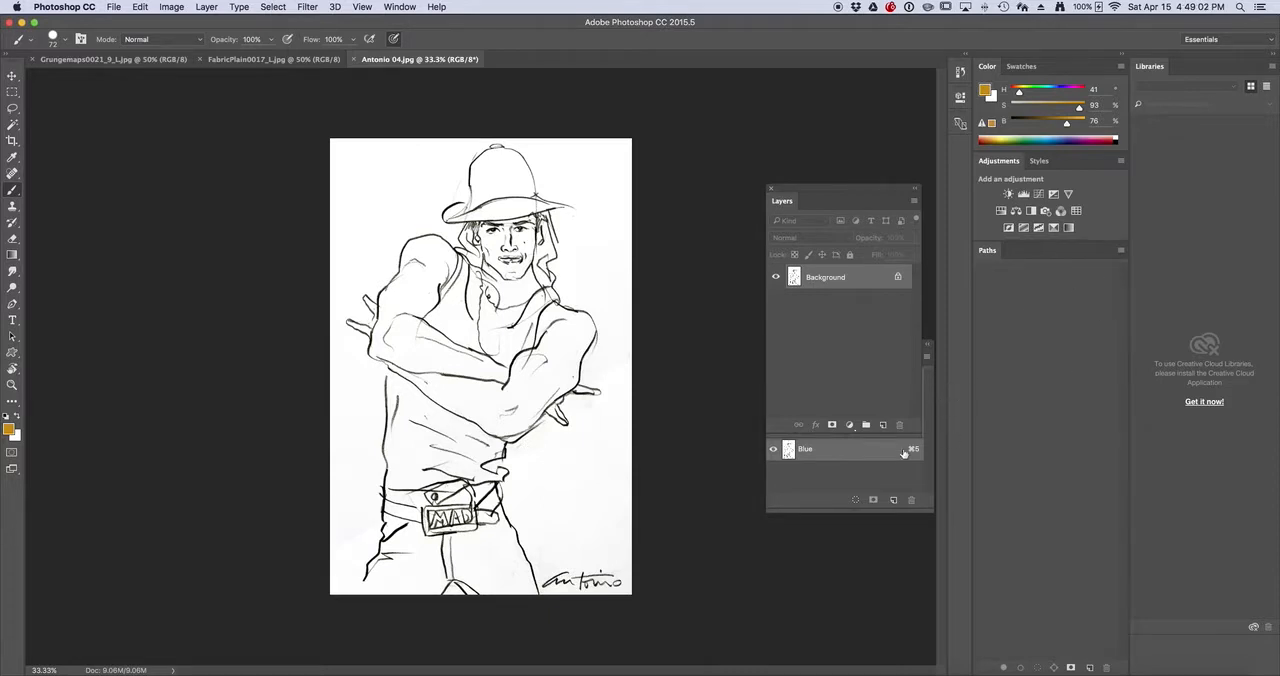
pyautogui.moveTo(860, 191); pyautogui.dragTo(860, 59)
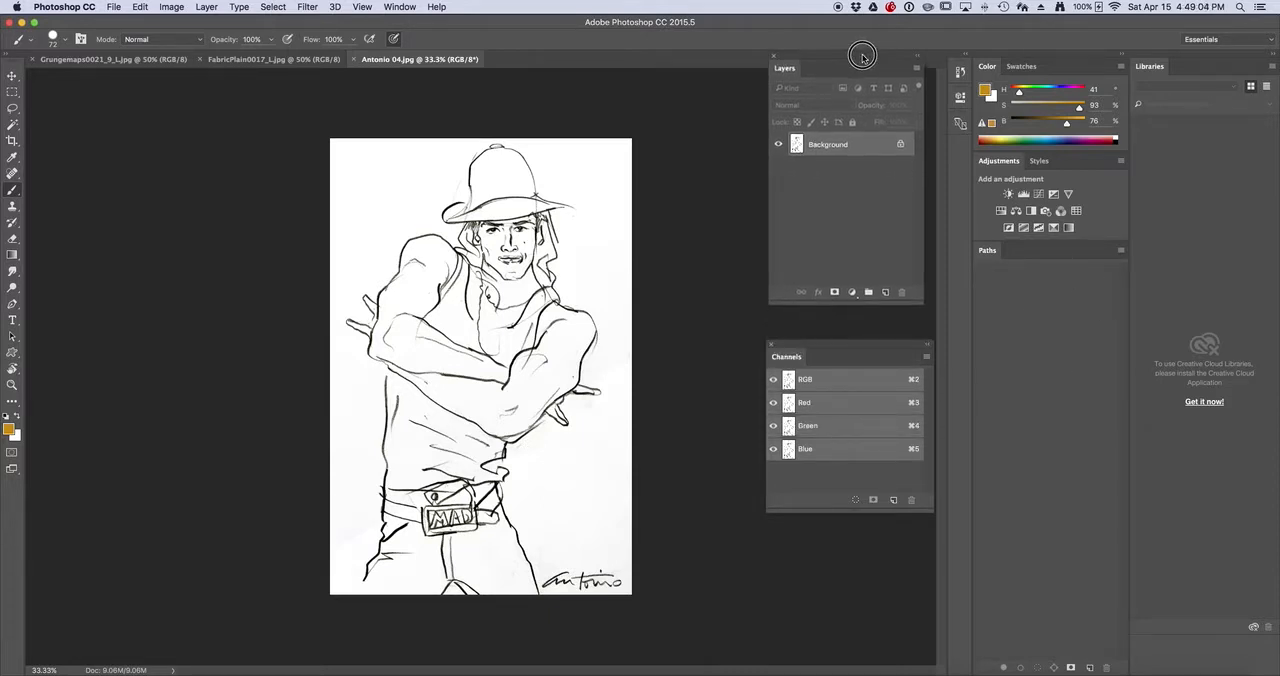
pyautogui.moveTo(817, 346); pyautogui.dragTo(789, 343)
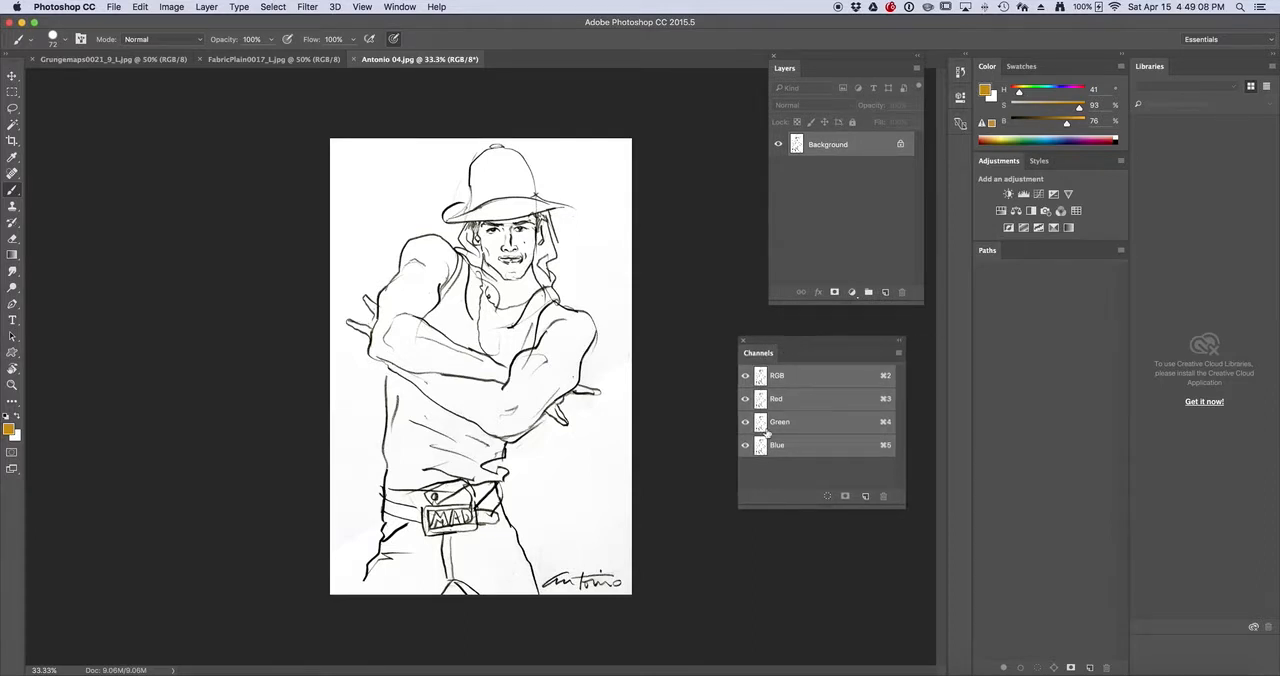
# Load the drawing's composite RGB channel as a selection and invert it to select the dark lines
pyautogui.click(828, 497)
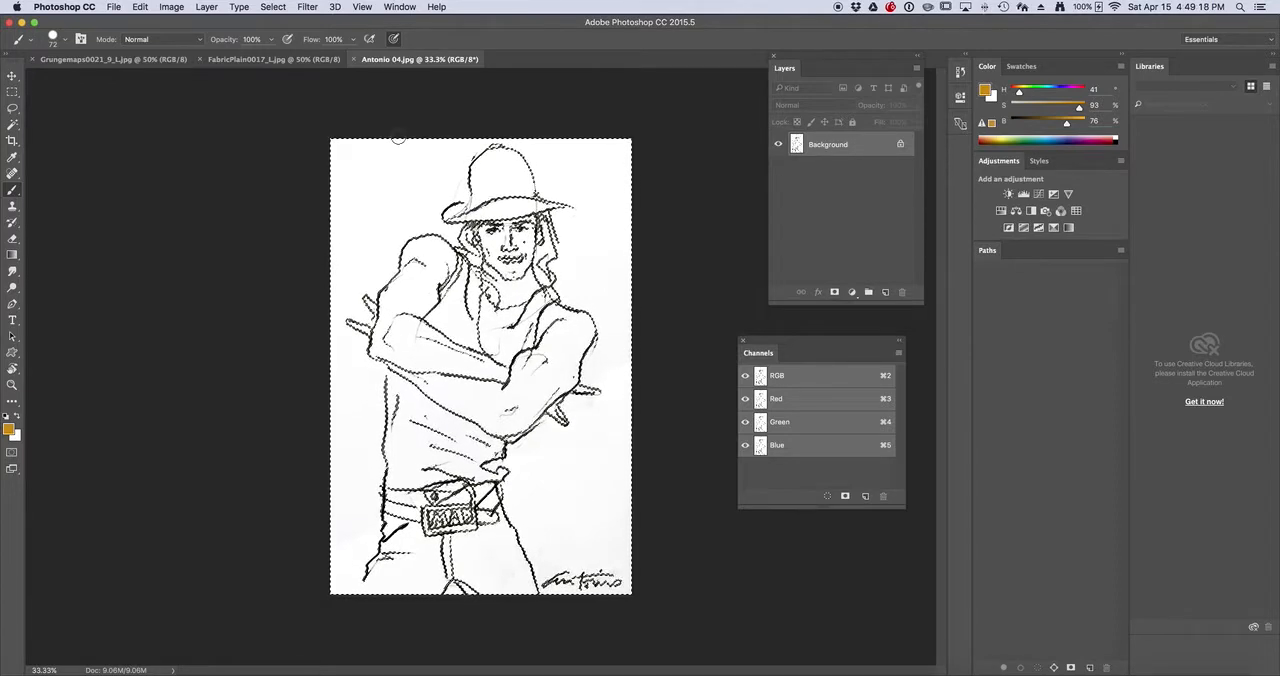
pyautogui.click(273, 7)
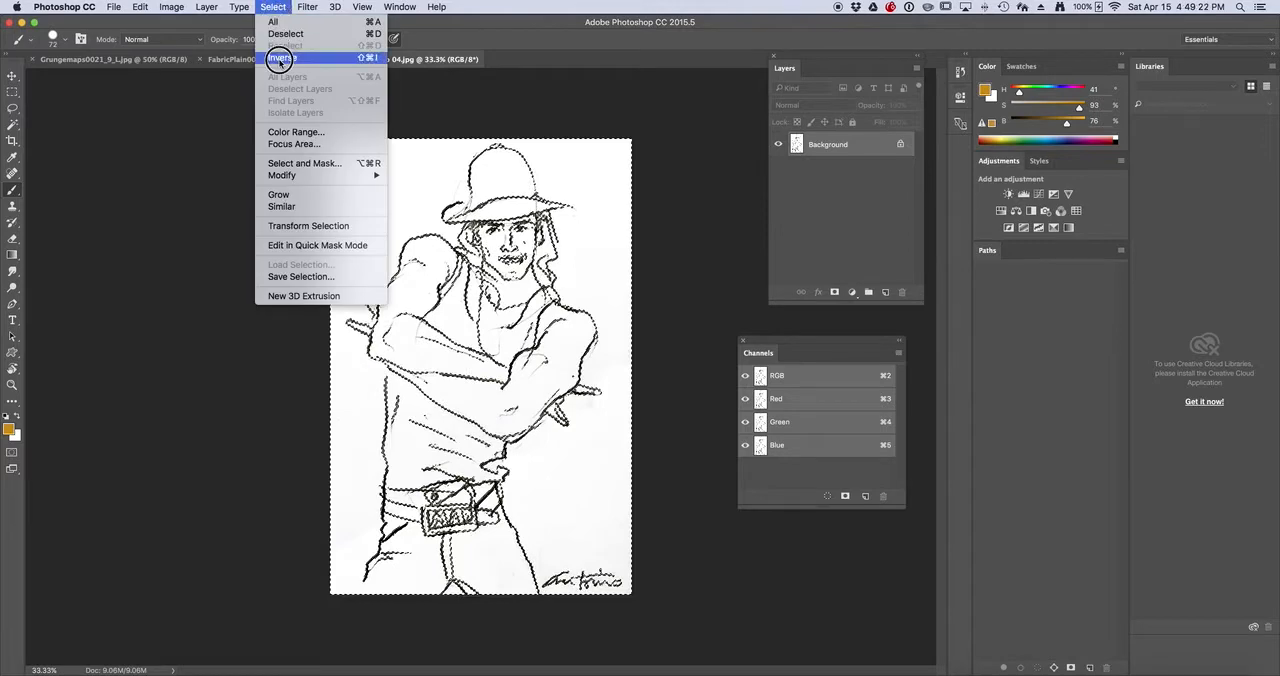
pyautogui.click(284, 57)
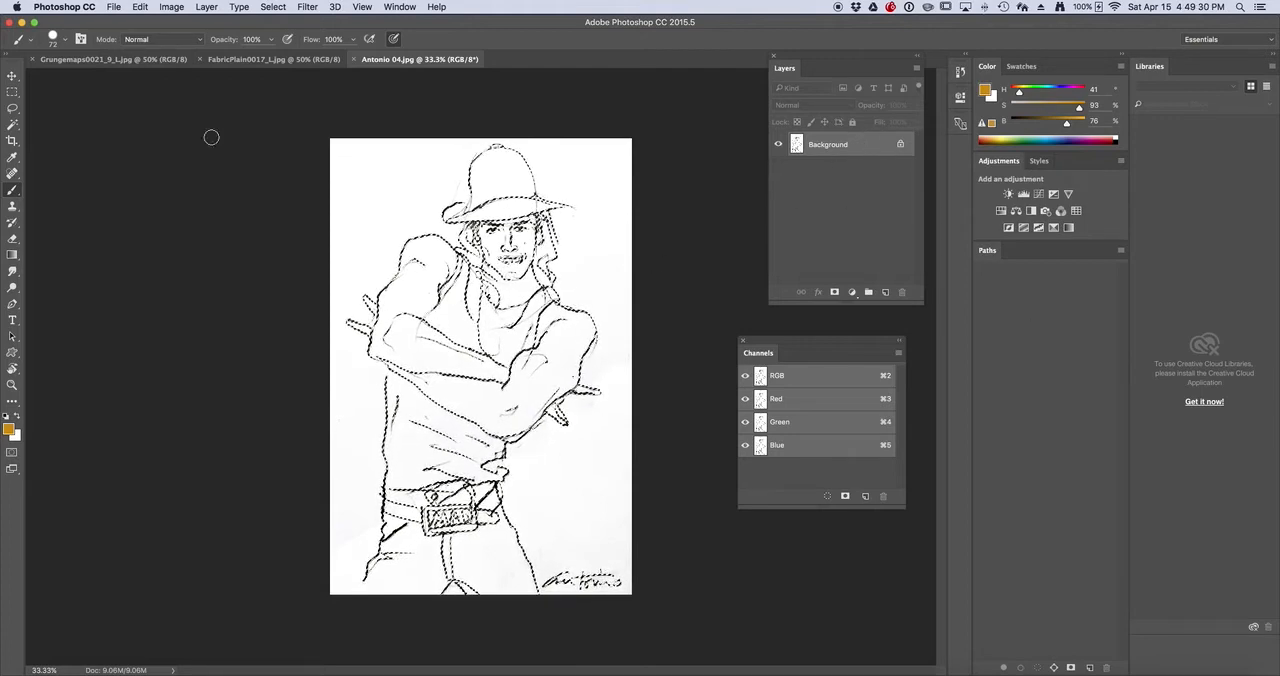
# Copy the selected dark lines of the drawing and paste them onto a new layer
pyautogui.click(138, 7)
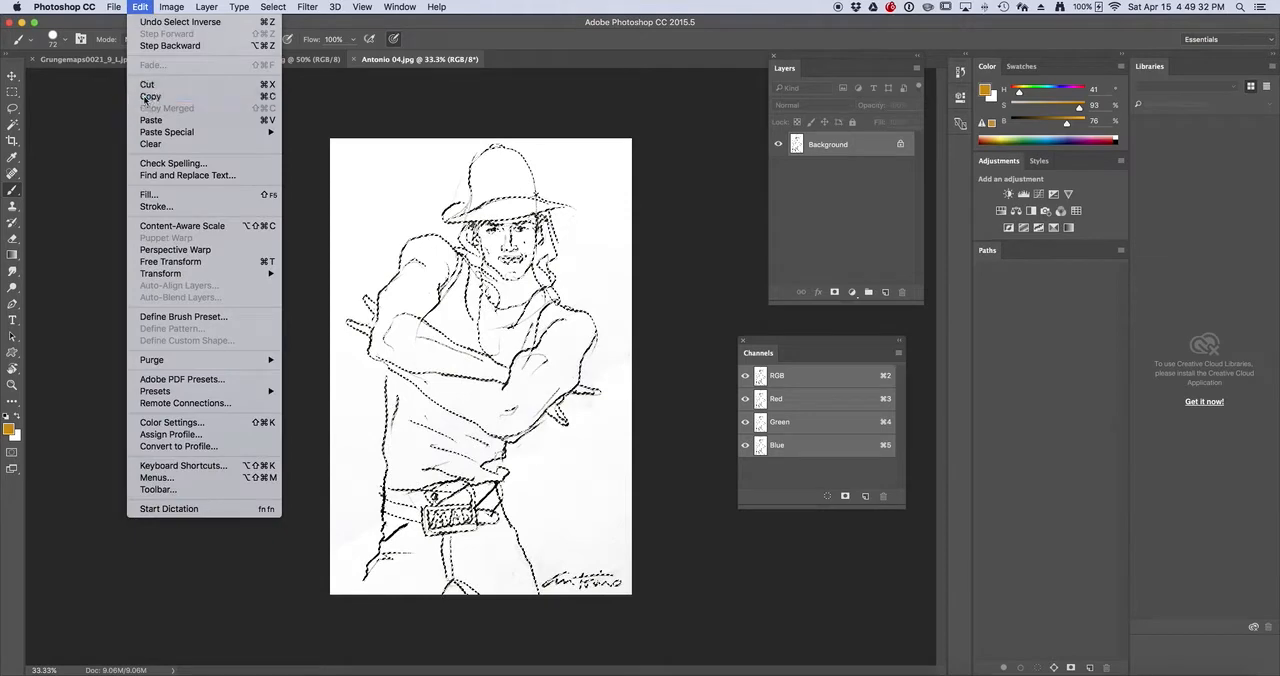
pyautogui.click(140, 46)
pyautogui.click(140, 7)
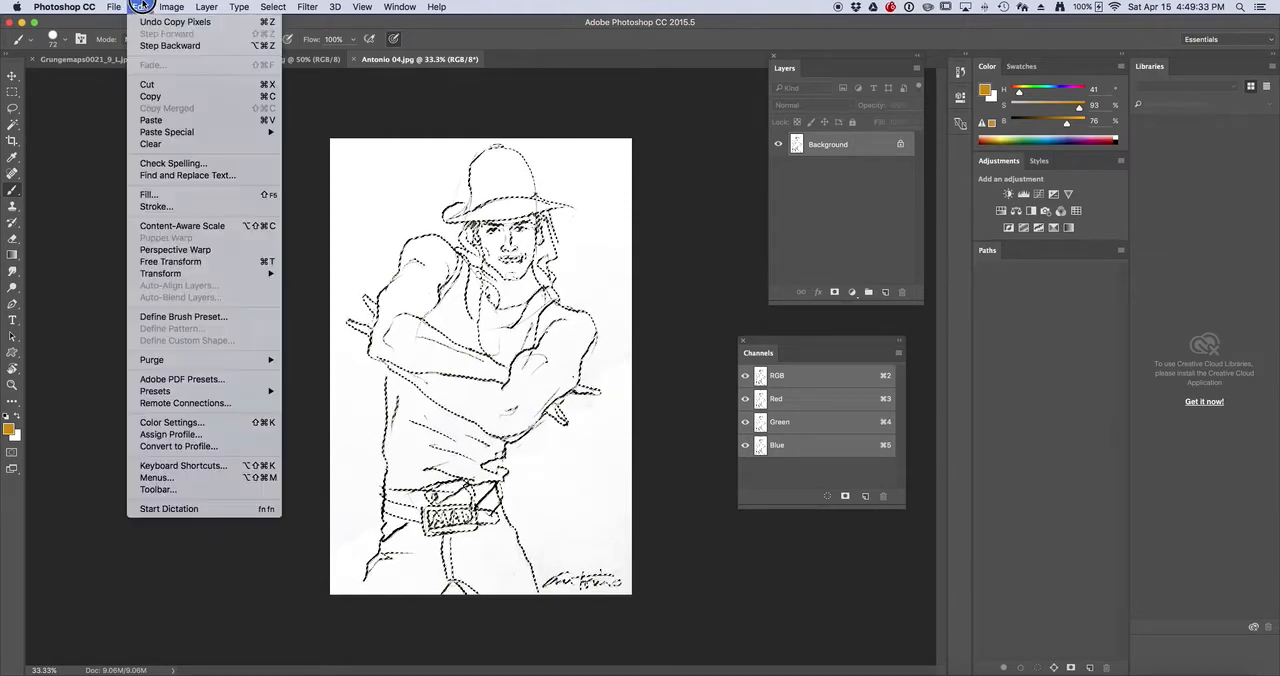
pyautogui.click(150, 120)
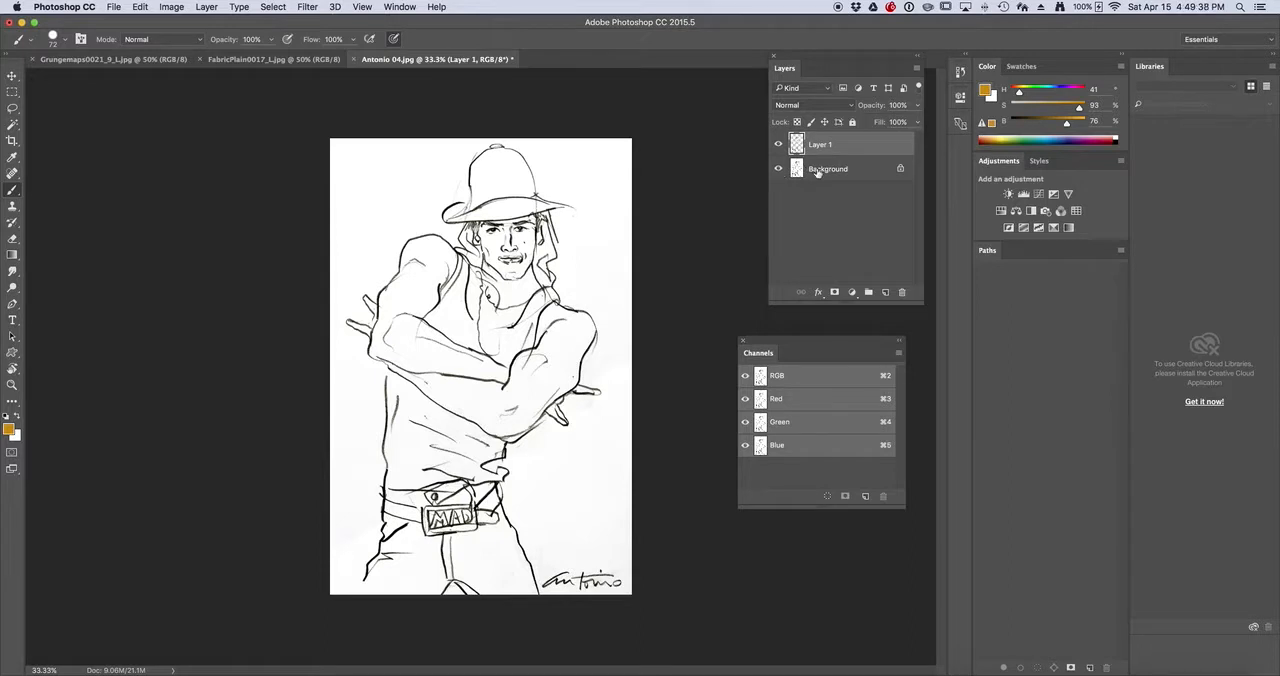
# Hide the Background layer and inspect the pasted line work up close on transparency
pyautogui.click(778, 168)
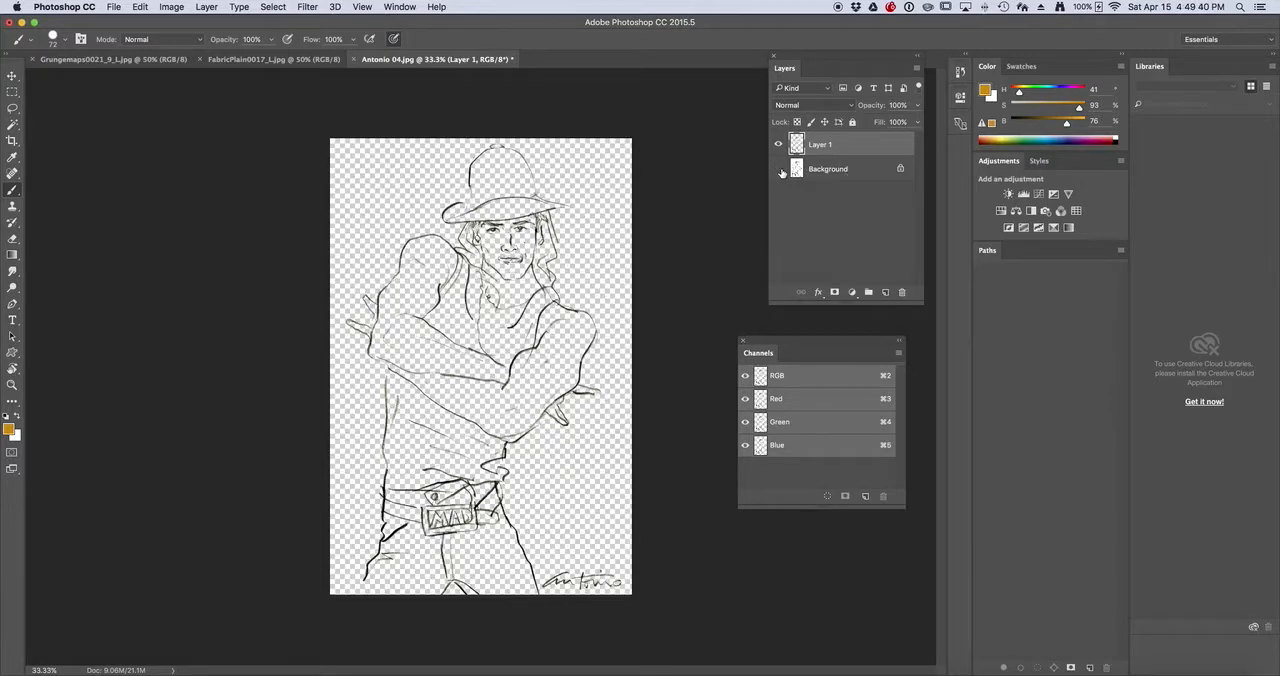
pyautogui.keyDown('super'); pyautogui.click(519, 293); pyautogui.keyUp('super')
pyautogui.keyDown('super'); pyautogui.click(519, 293); pyautogui.keyUp('super')
pyautogui.keyDown('super'); pyautogui.click(519, 293); pyautogui.keyUp('super')
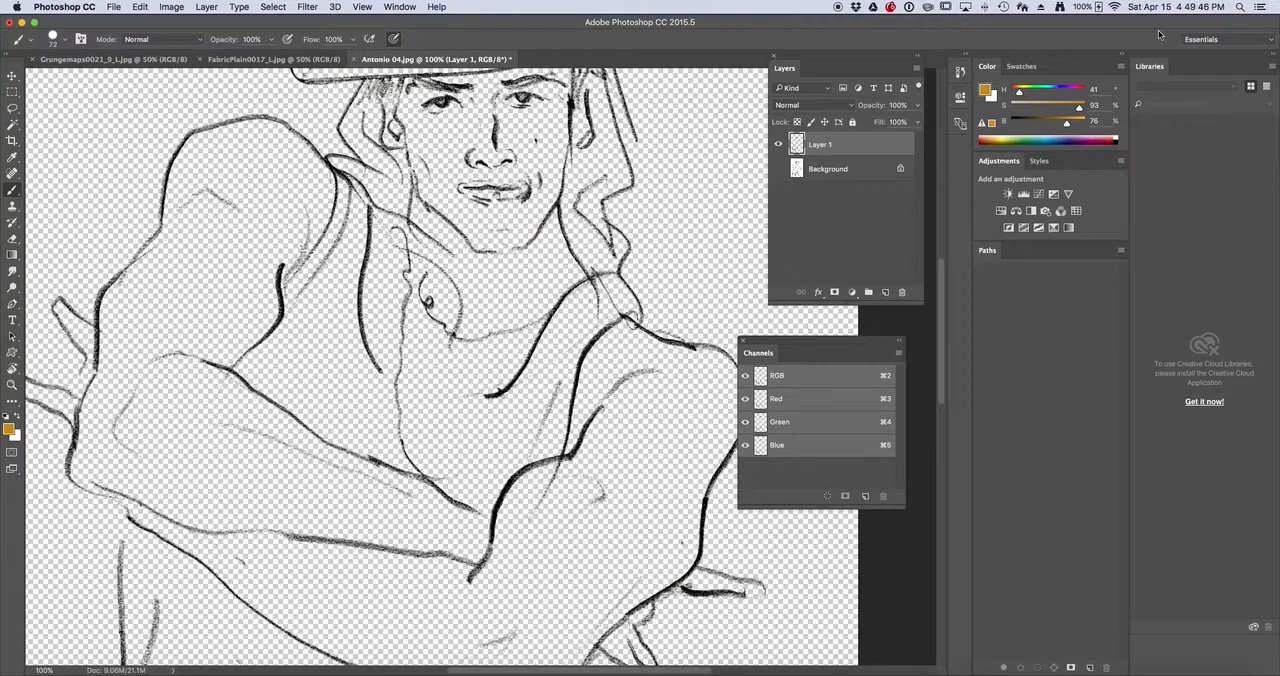
# Rename the pasted layer to "line art" and show the Background layer again
pyautogui.doubleClick(820, 144)
pyautogui.write('line art')
pyautogui.press('Return')
pyautogui.click(779, 169)
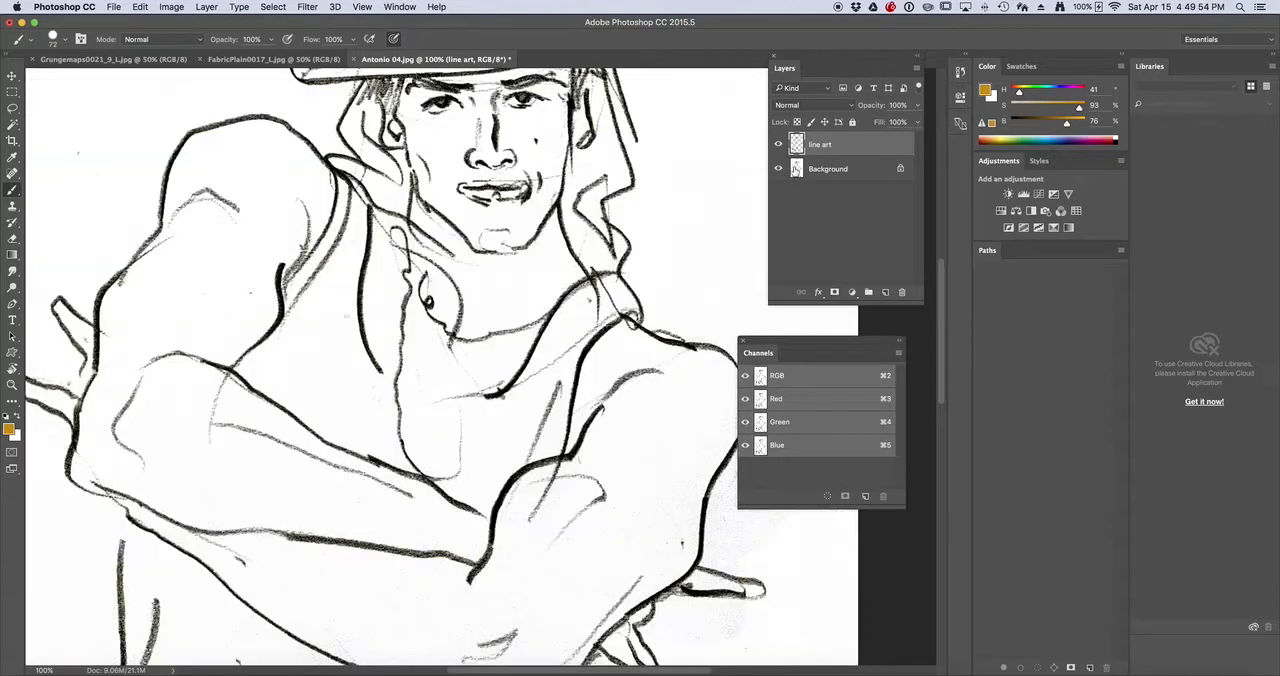
# Select the Background layer and toggle its visibility to compare the extracted lines with the original drawing
pyautogui.click(849, 172)
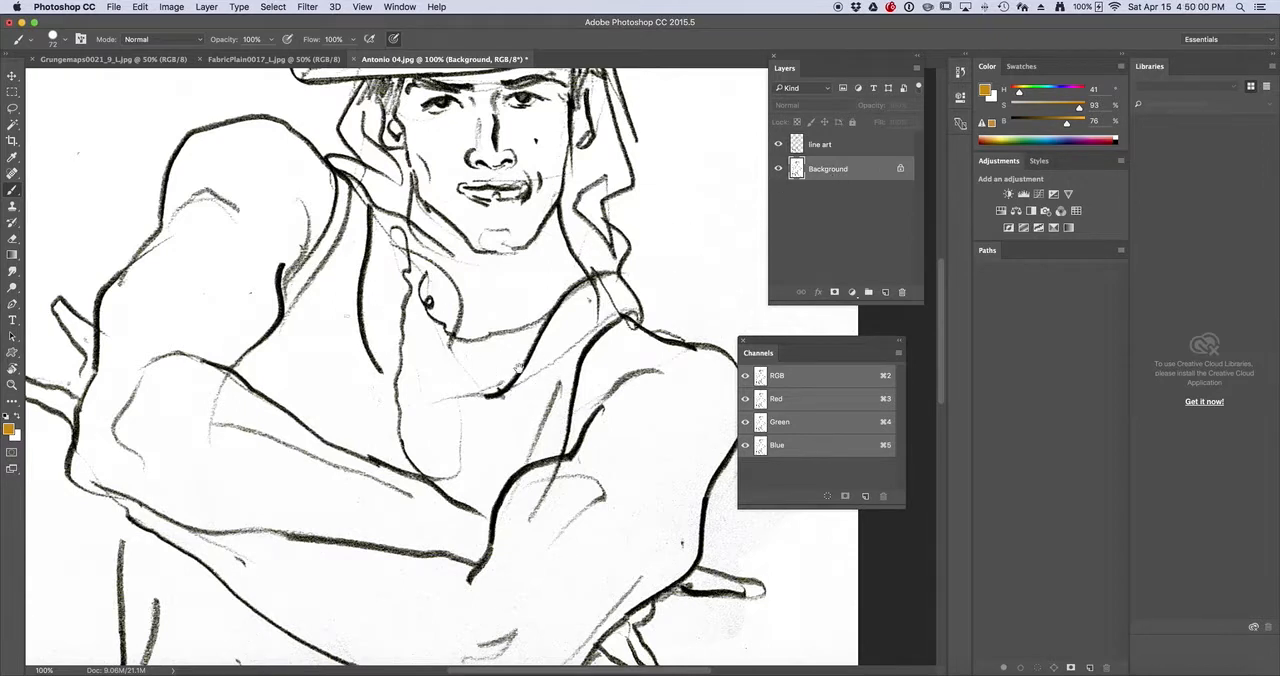
pyautogui.click(779, 169)
pyautogui.scroll(1, 435, 465)
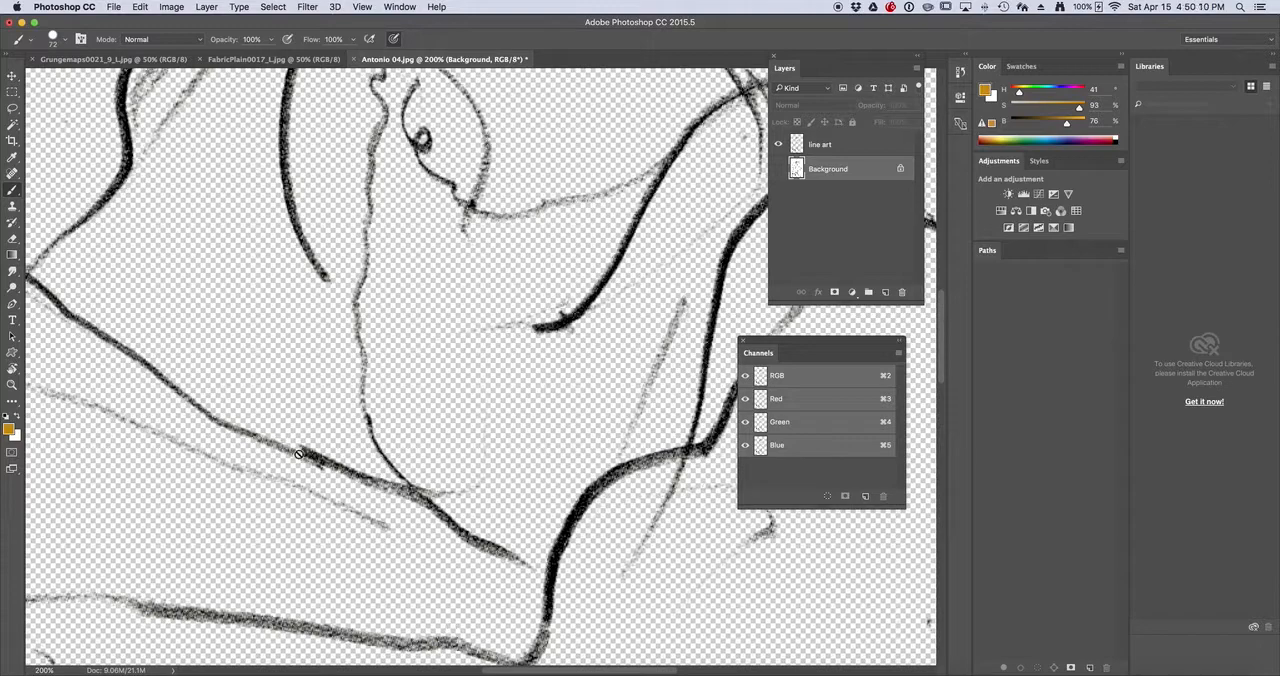
pyautogui.click(779, 169)
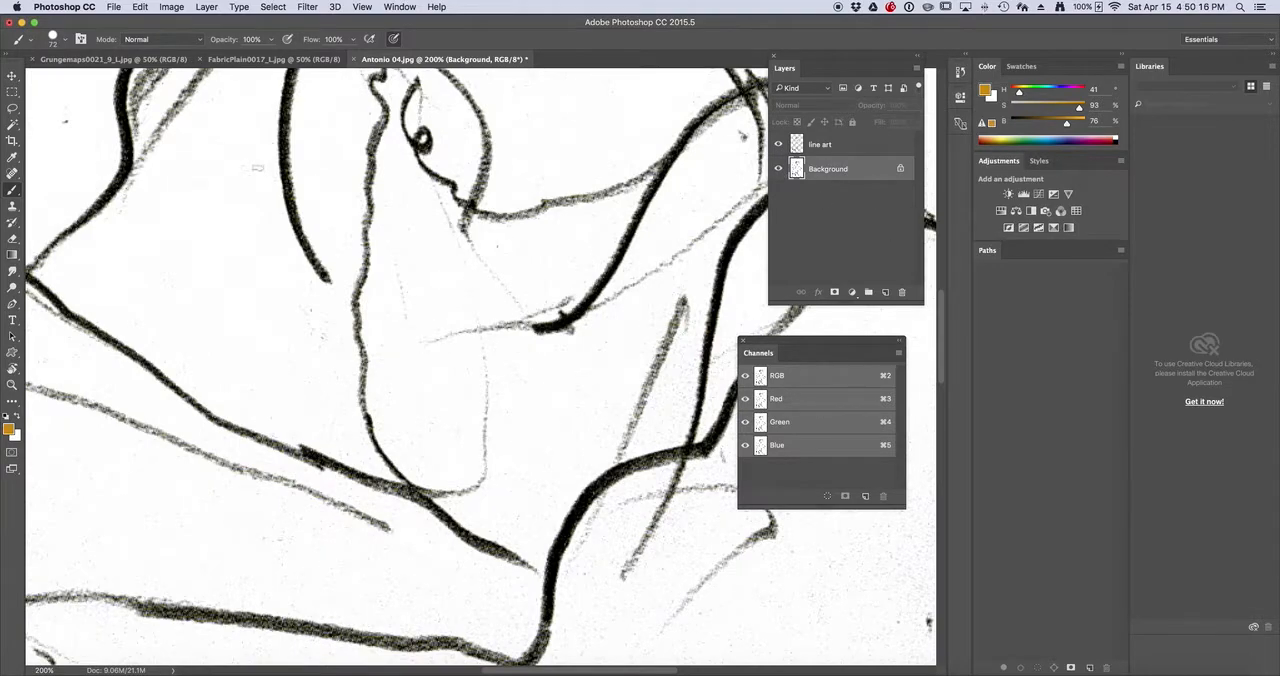
pyautogui.press('super+minus')
pyautogui.press('super+minus')
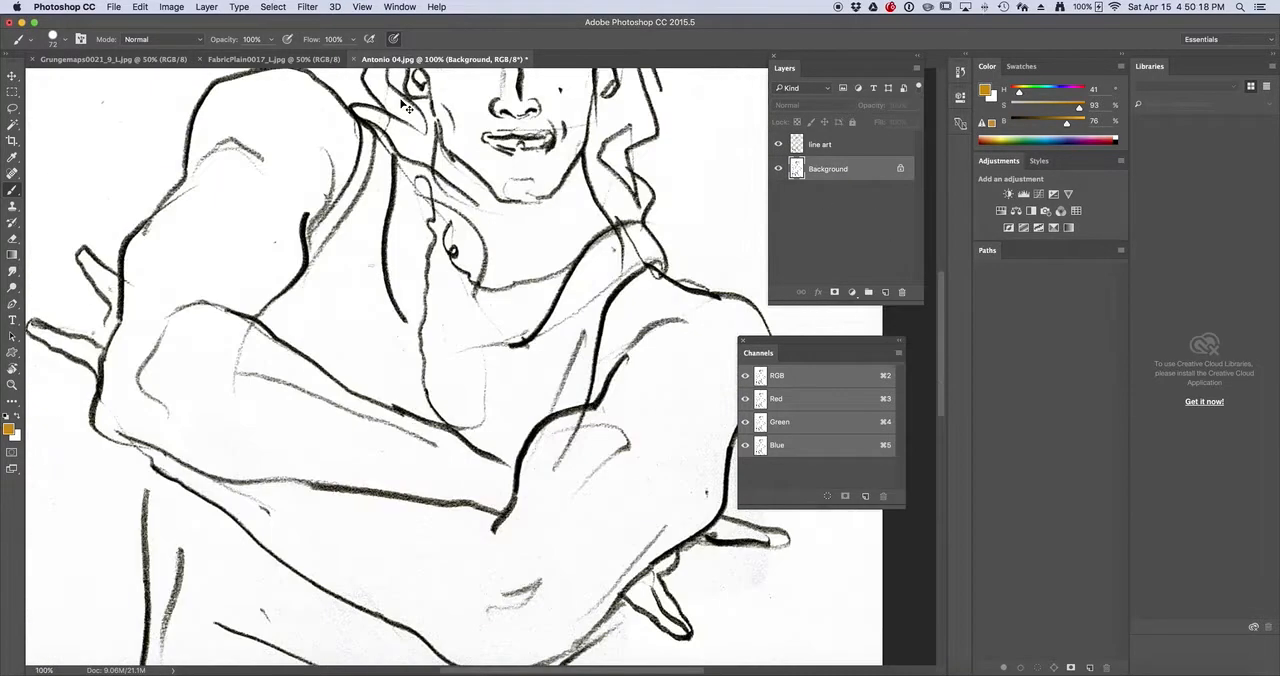
pyautogui.press('super+minus')
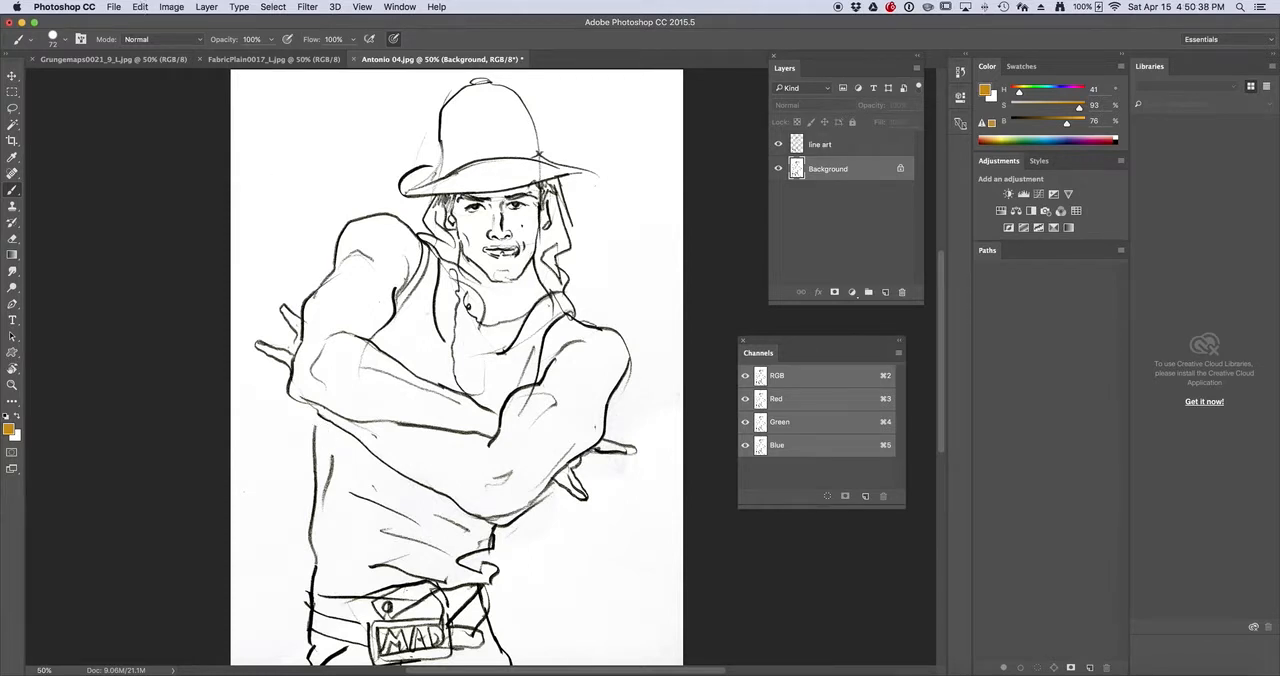
# Select the tank top with the Lasso tool, outlining the chest section and adding the torso section below the folded arms
pyautogui.click(12, 107)
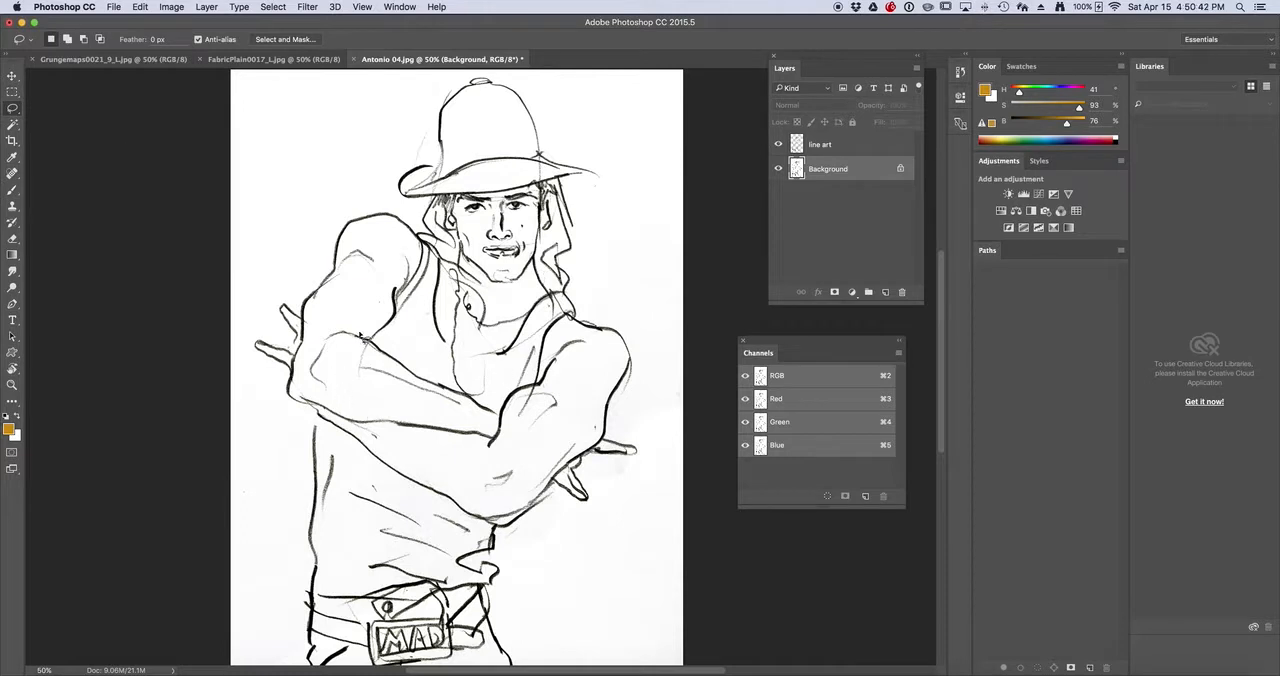
pyautogui.moveTo(376, 323)
pyautogui.mouseDown()
pyautogui.moveTo(405, 295)
pyautogui.moveTo(397, 263)
pyautogui.moveTo(426, 199)
pyautogui.moveTo(469, 240)
pyautogui.moveTo(405, 300)
pyautogui.mouseUp()
pyautogui.press('super+d')
pyautogui.moveTo(370, 350)
pyautogui.mouseDown()
pyautogui.moveTo(424, 236)
pyautogui.moveTo(445, 243)
pyautogui.moveTo(449, 340)
pyautogui.moveTo(518, 338)
pyautogui.moveTo(554, 285)
pyautogui.moveTo(590, 298)
pyautogui.moveTo(544, 398)
pyautogui.moveTo(508, 425)
pyautogui.moveTo(431, 395)
pyautogui.moveTo(360, 344)
pyautogui.mouseUp()
pyautogui.press('shift')
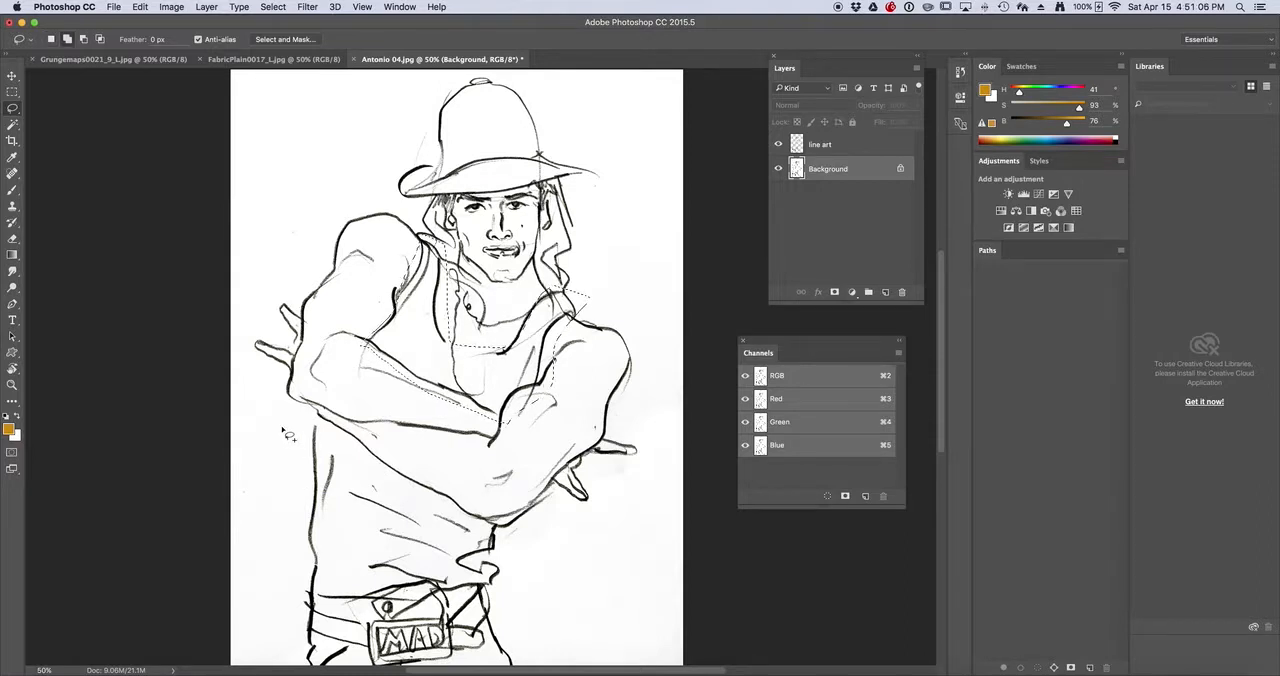
pyautogui.moveTo(287, 434)
pyautogui.mouseDown()
pyautogui.moveTo(317, 376)
pyautogui.moveTo(345, 408)
pyautogui.moveTo(508, 509)
pyautogui.moveTo(494, 595)
pyautogui.moveTo(291, 600)
pyautogui.moveTo(298, 464)
pyautogui.mouseUp()
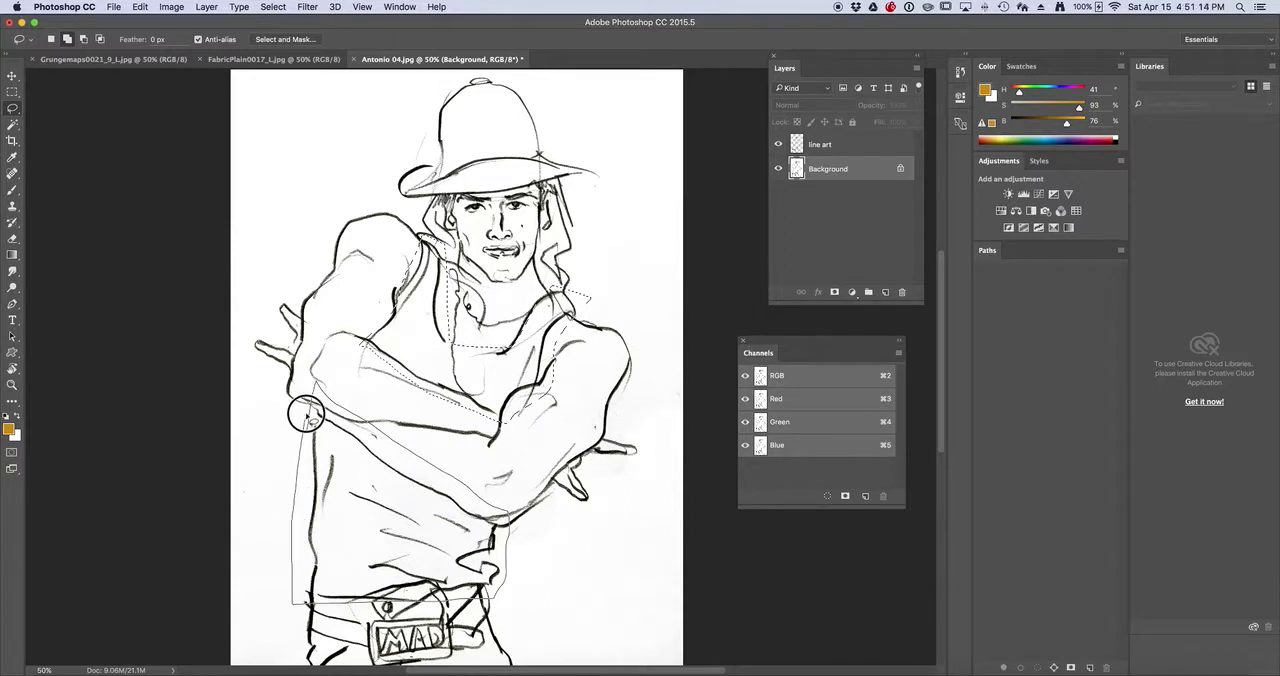
pyautogui.moveTo(307, 417); pyautogui.dragTo(306, 417)
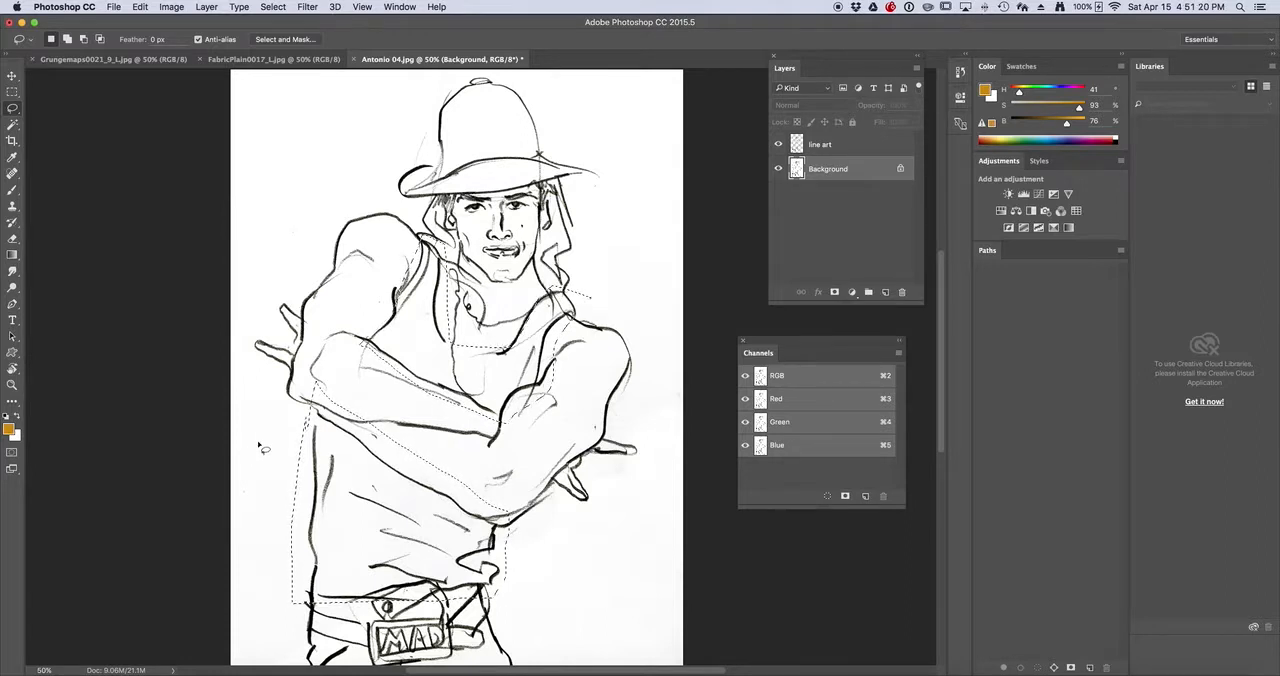
# Refine the tank top selection by subtracting excess areas over the forearms and along the outer side of the torso
pyautogui.press('alt')
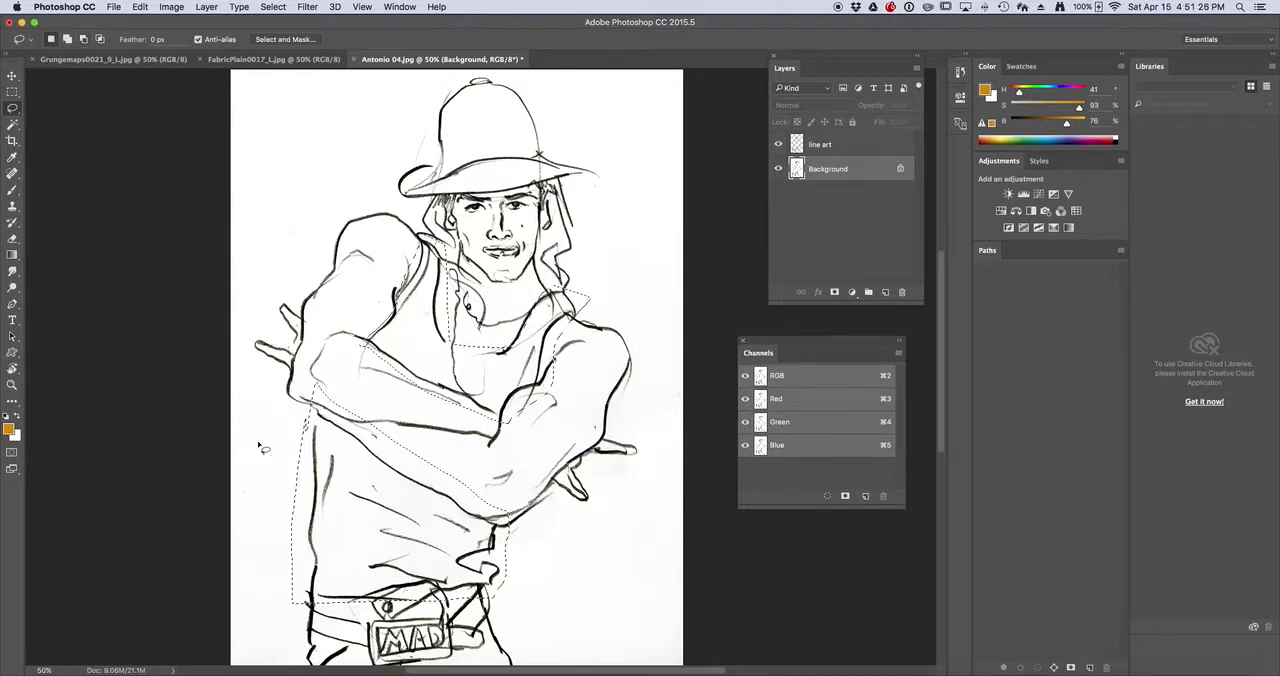
pyautogui.press('shift')
pyautogui.press('alt')
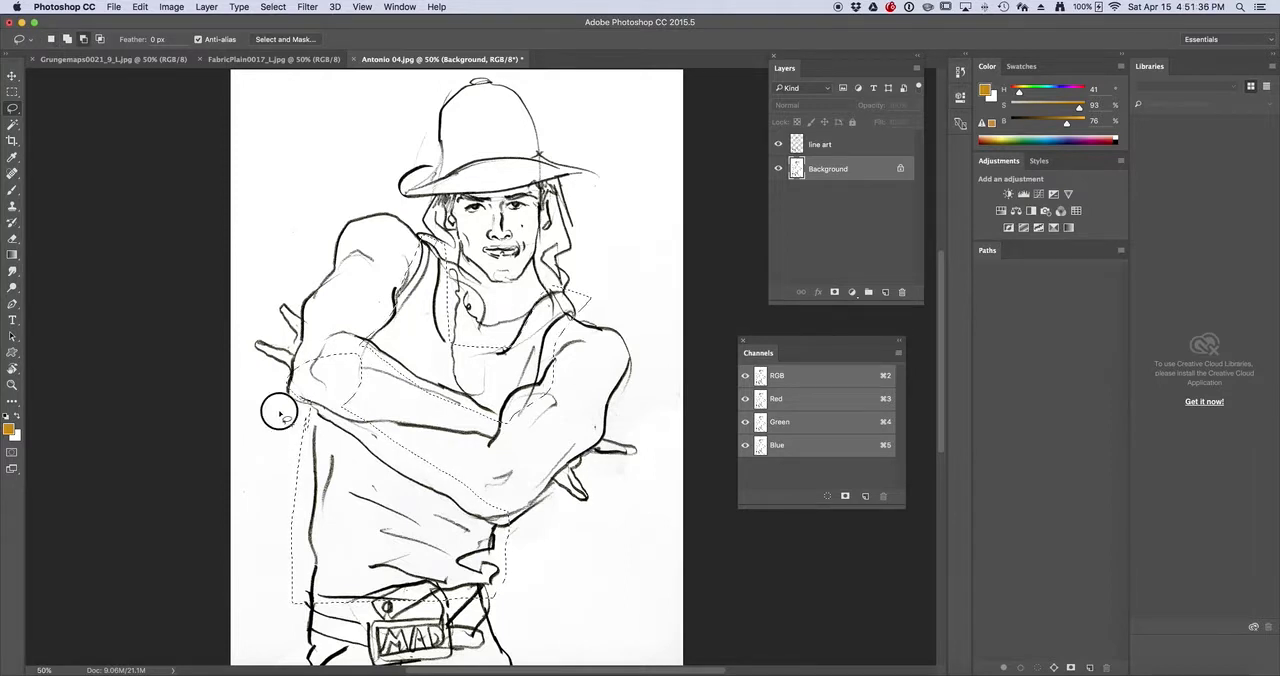
pyautogui.moveTo(341, 337)
pyautogui.mouseDown()
pyautogui.moveTo(281, 348)
pyautogui.moveTo(273, 401)
pyautogui.mouseUp()
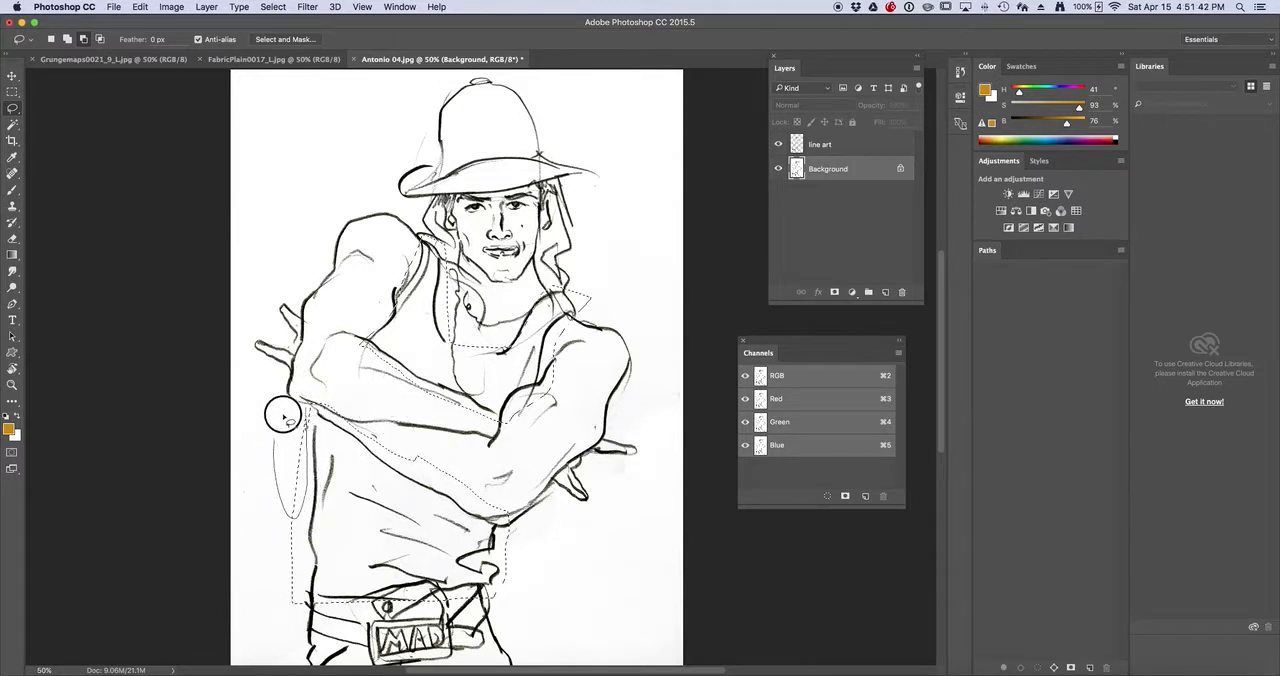
pyautogui.moveTo(294, 522)
pyautogui.mouseDown()
pyautogui.moveTo(300, 583)
pyautogui.moveTo(272, 512)
pyautogui.moveTo(278, 489)
pyautogui.mouseUp()
pyautogui.moveTo(400, 453)
pyautogui.mouseDown()
pyautogui.moveTo(477, 497)
pyautogui.moveTo(515, 494)
pyautogui.moveTo(496, 474)
pyautogui.mouseUp()
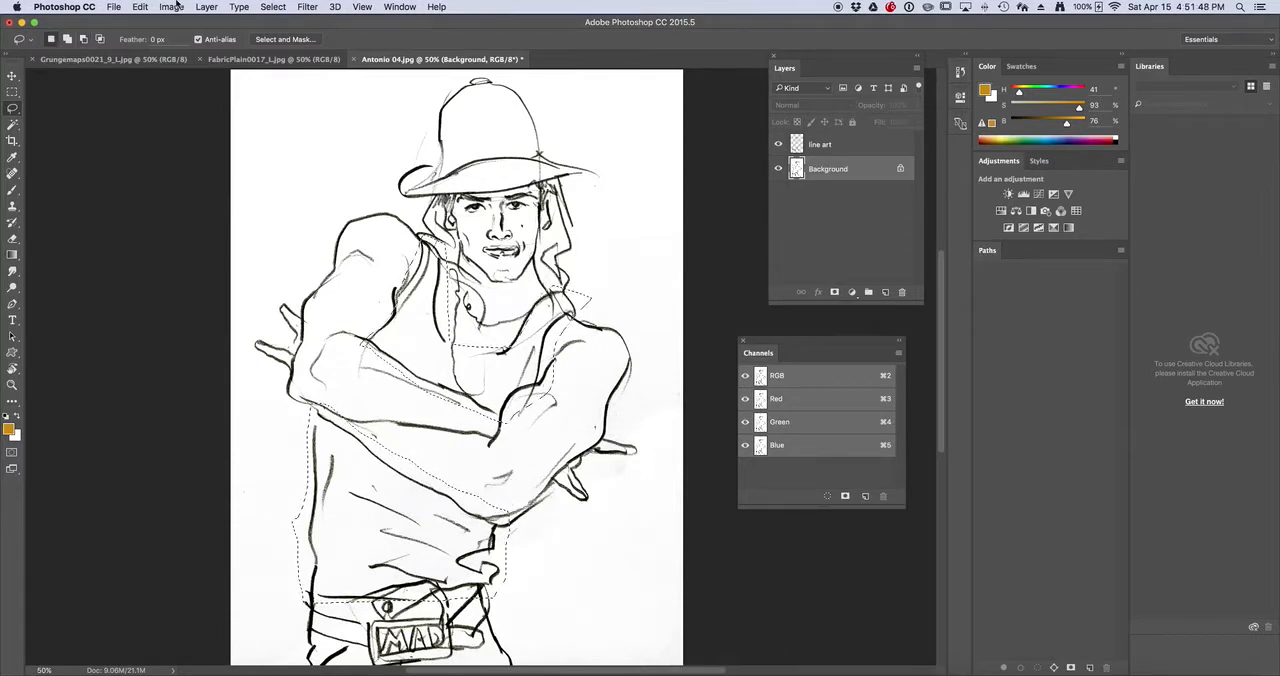
# Copy the entire cracked texture in Grungemaps0021_9_L.jpg and return to the Antonio 04.jpg drawing
pyautogui.click(94, 61)
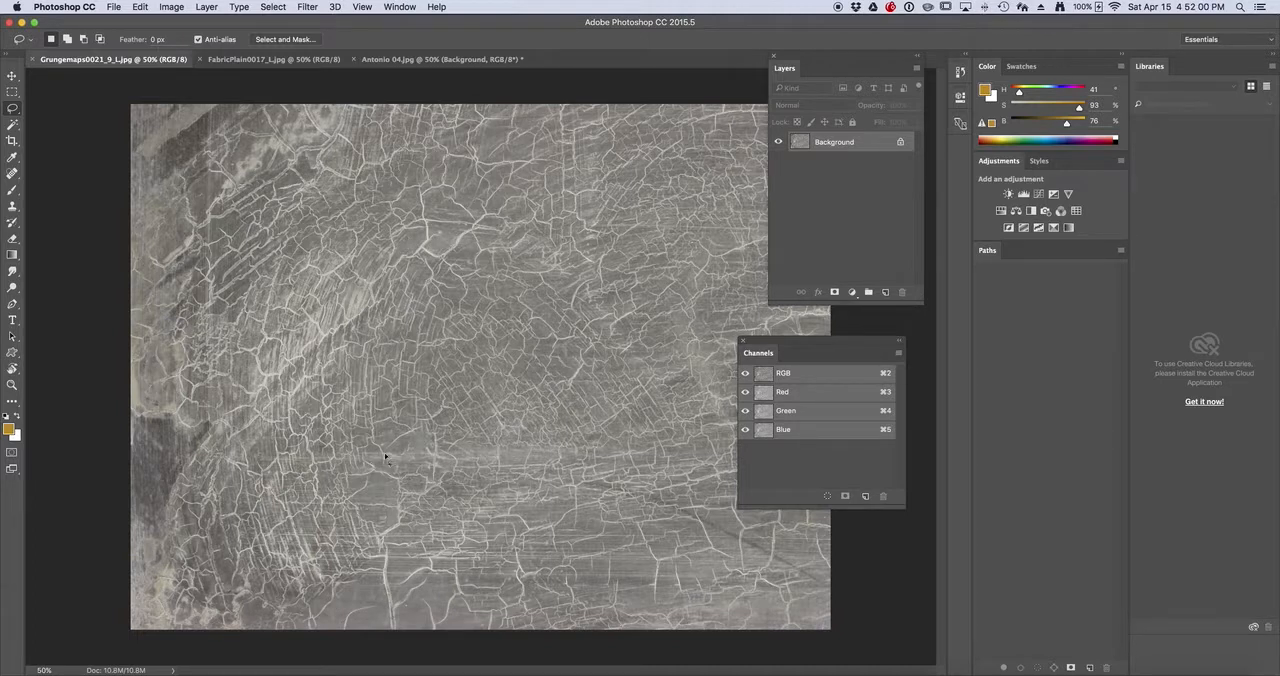
pyautogui.click(273, 8)
pyautogui.click(269, 21)
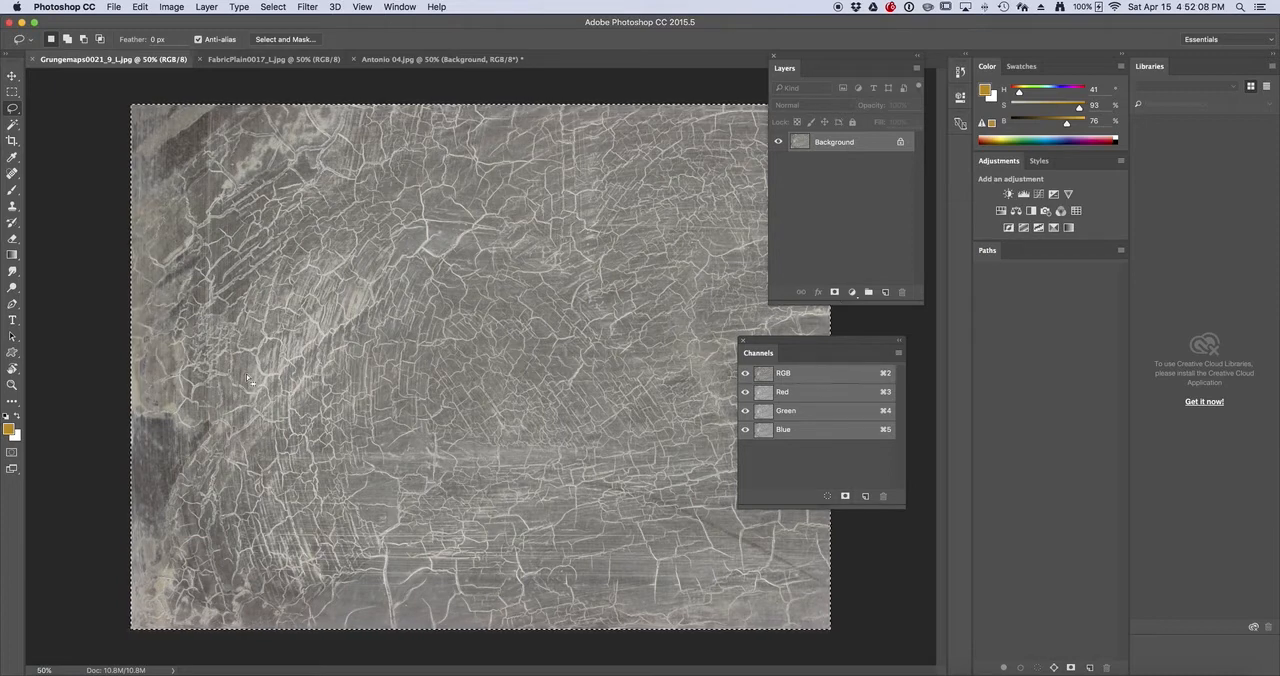
pyautogui.click(141, 7)
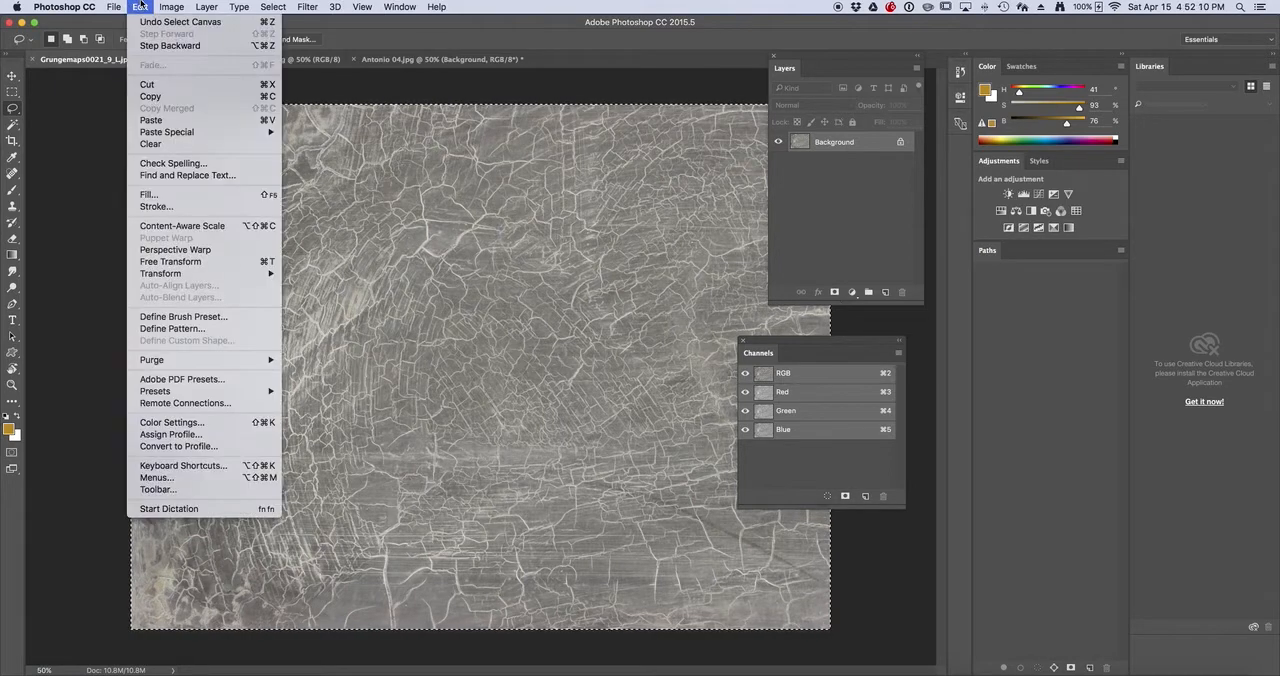
pyautogui.click(150, 97)
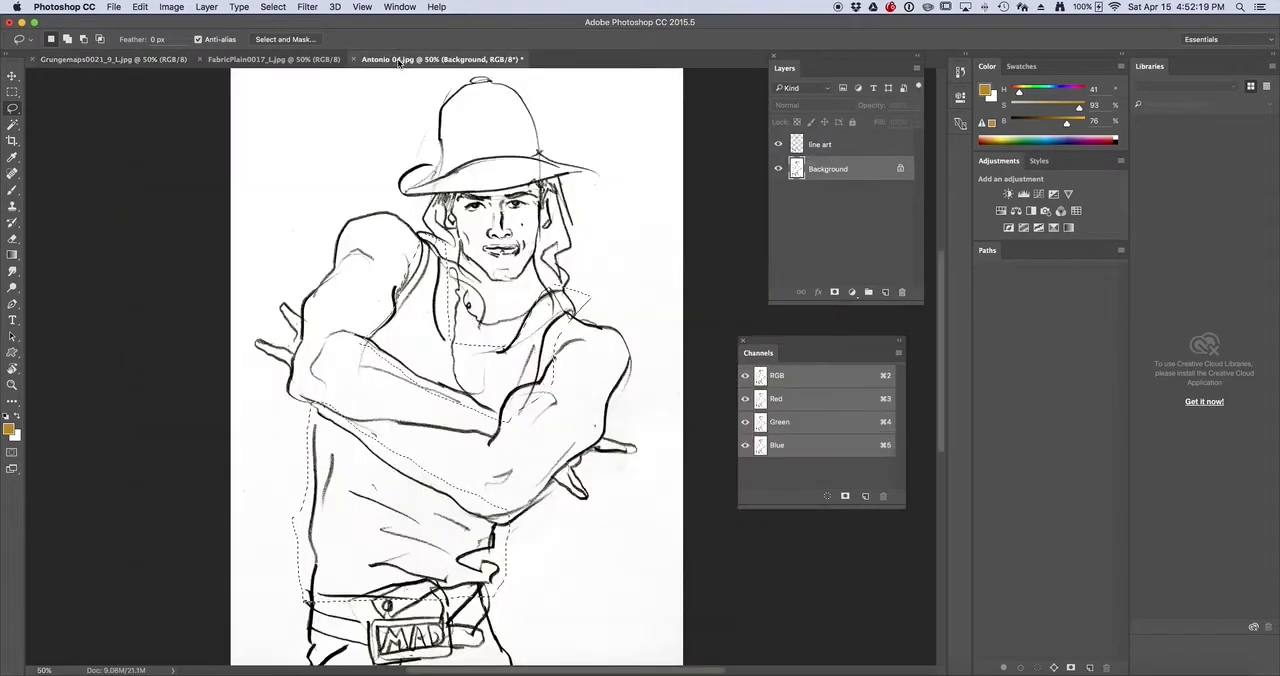
pyautogui.click(440, 59)
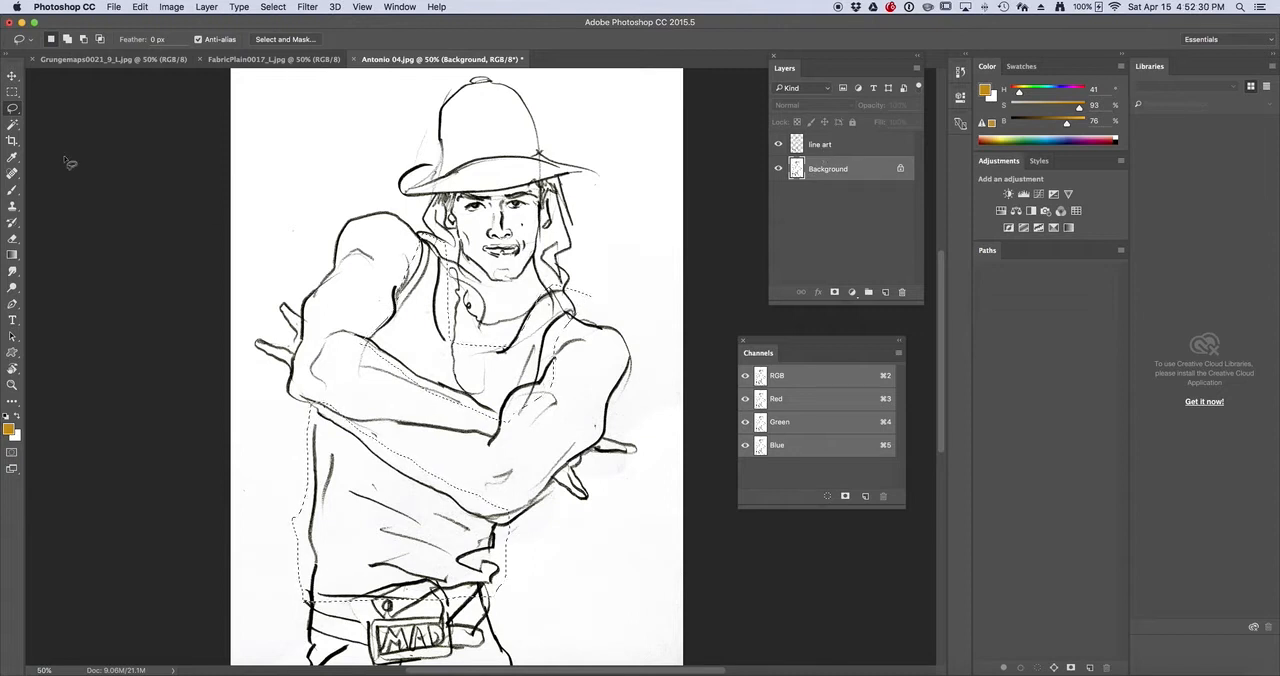
# Try a regular paste of the cracked texture over the drawing and undo it
pyautogui.click(140, 7)
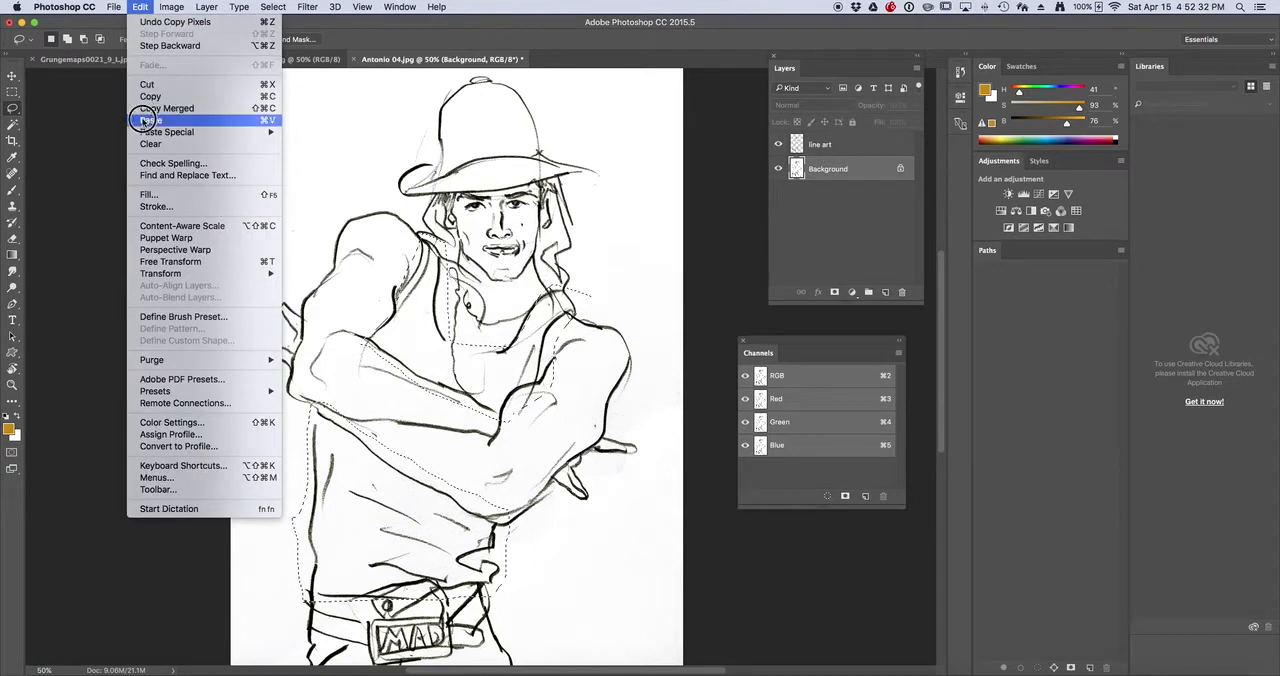
pyautogui.click(146, 120)
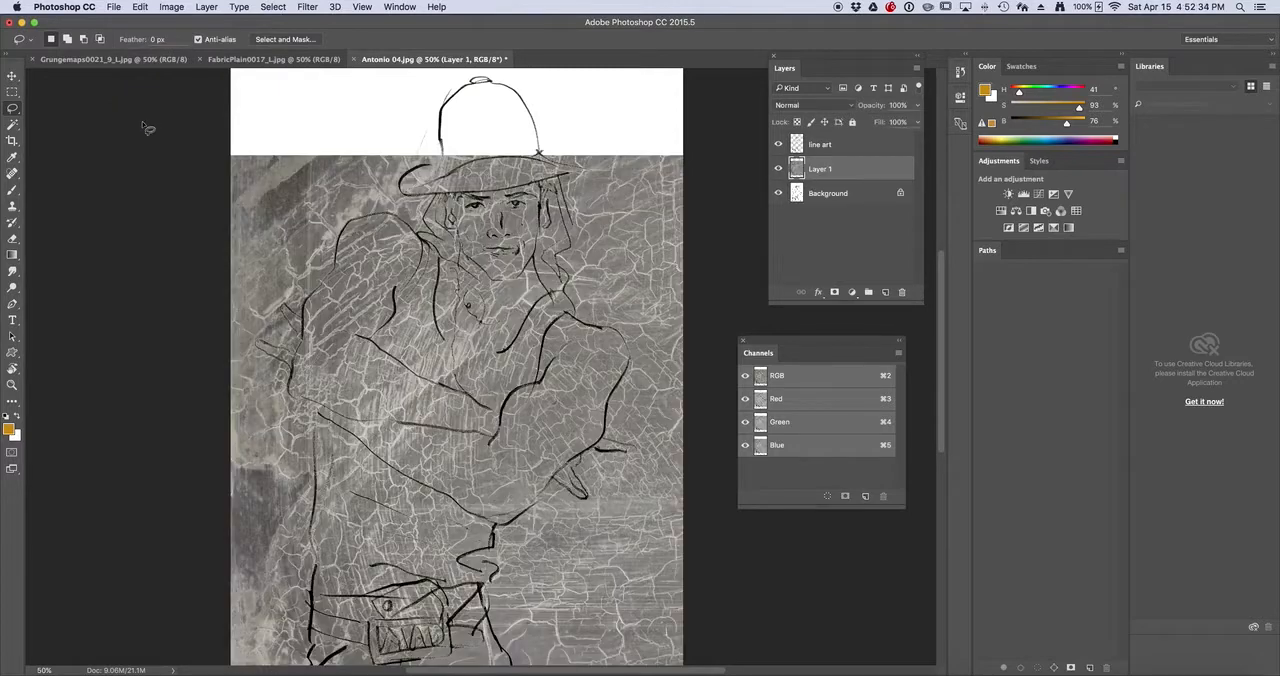
pyautogui.press('super+z')
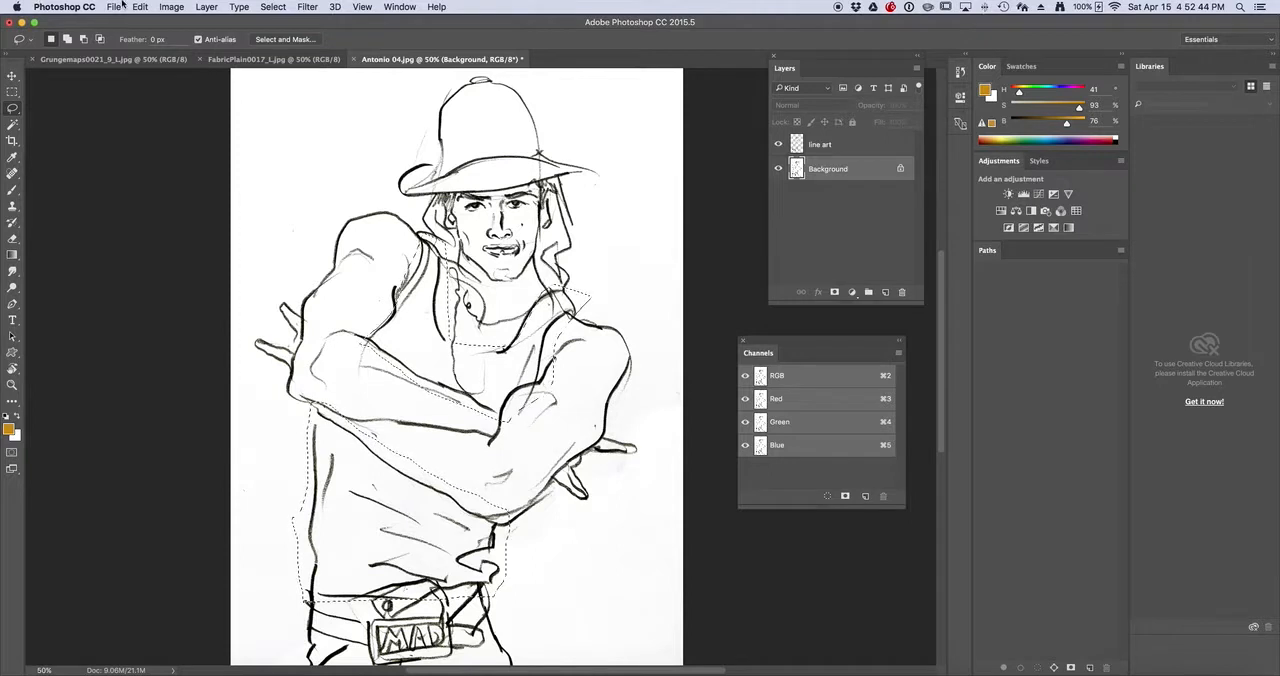
# Paste the cracked texture into the tank top selection with Paste Into
pyautogui.click(141, 6)
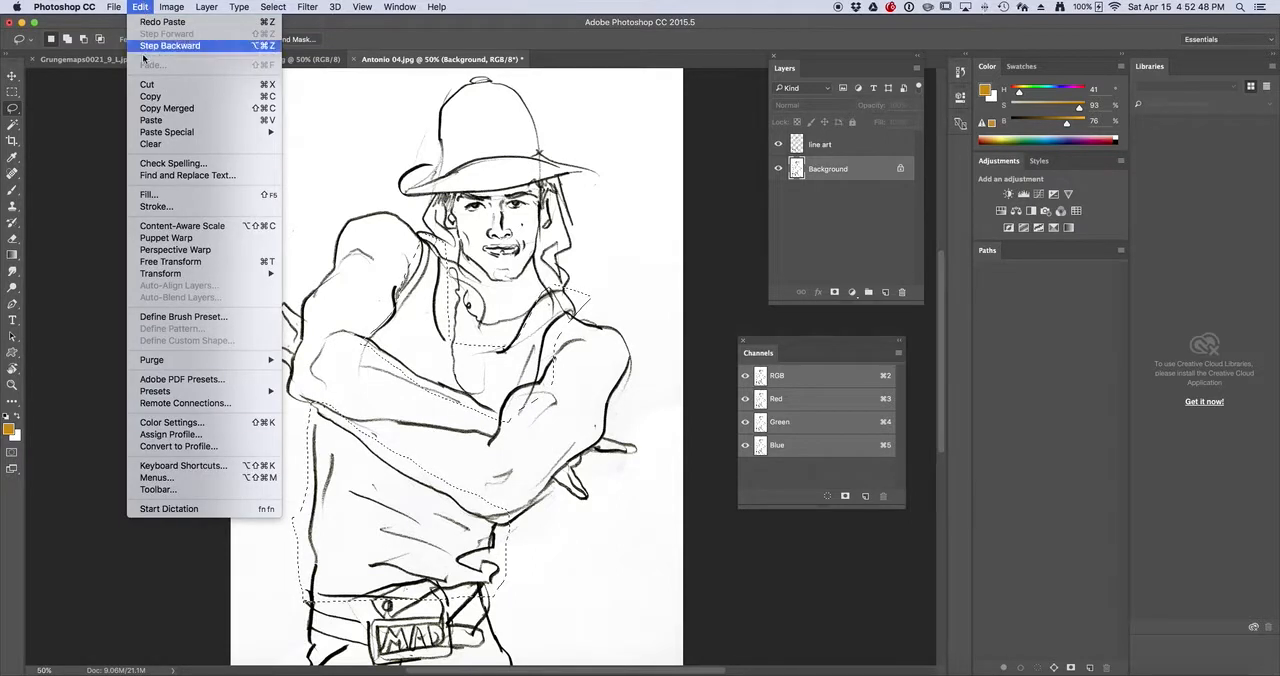
pyautogui.moveTo(153, 136)
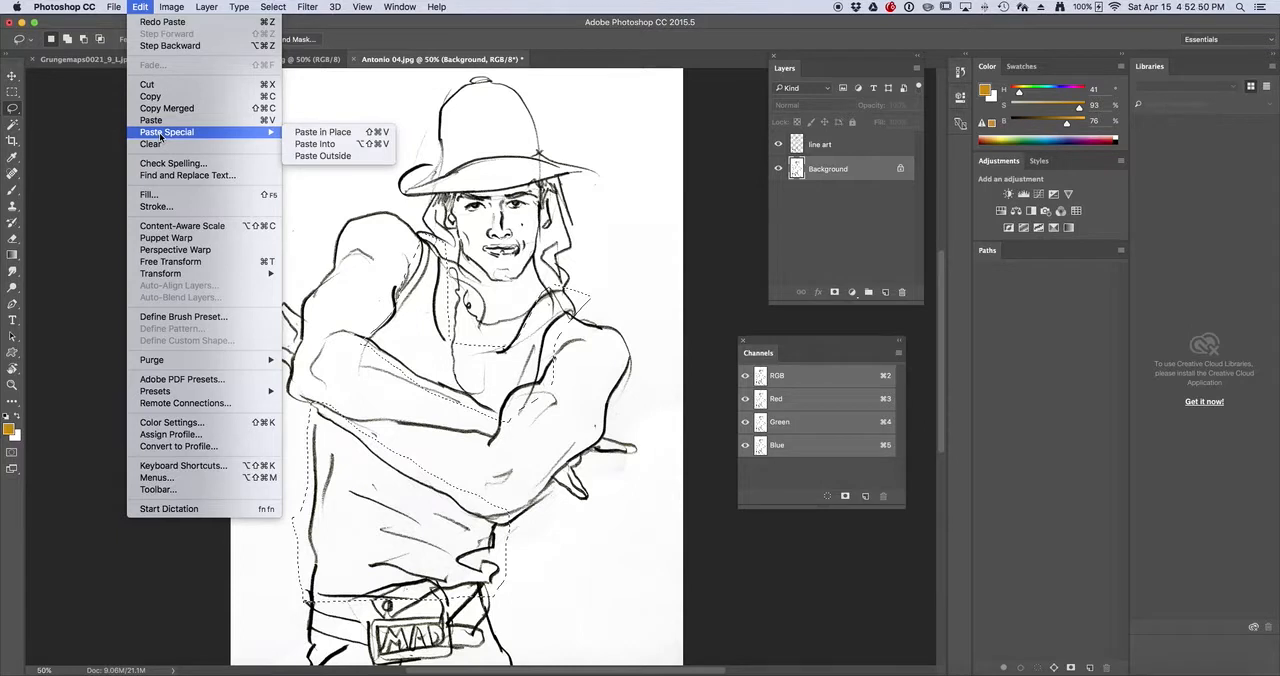
pyautogui.click(327, 145)
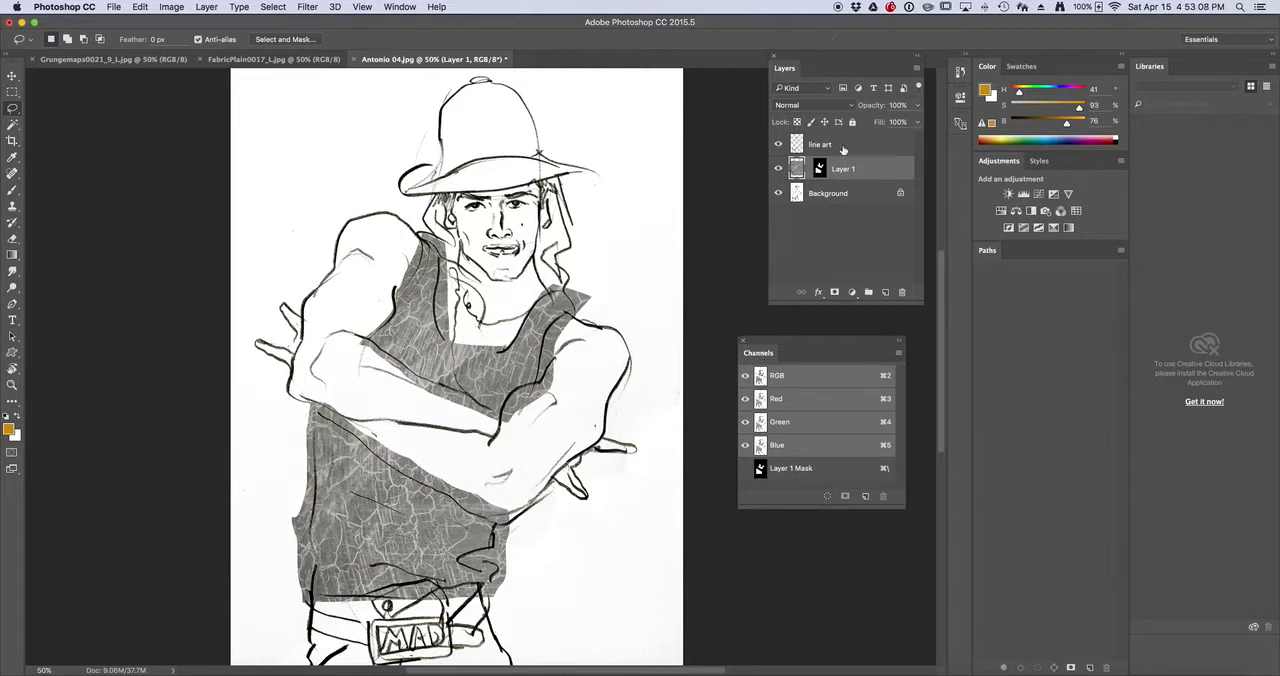
# Clear the workspace around the figure and view Layer 1's mask on its own before returning to the normal image view
pyautogui.click(743, 342)
pyautogui.moveTo(822, 58); pyautogui.dragTo(693, 168)
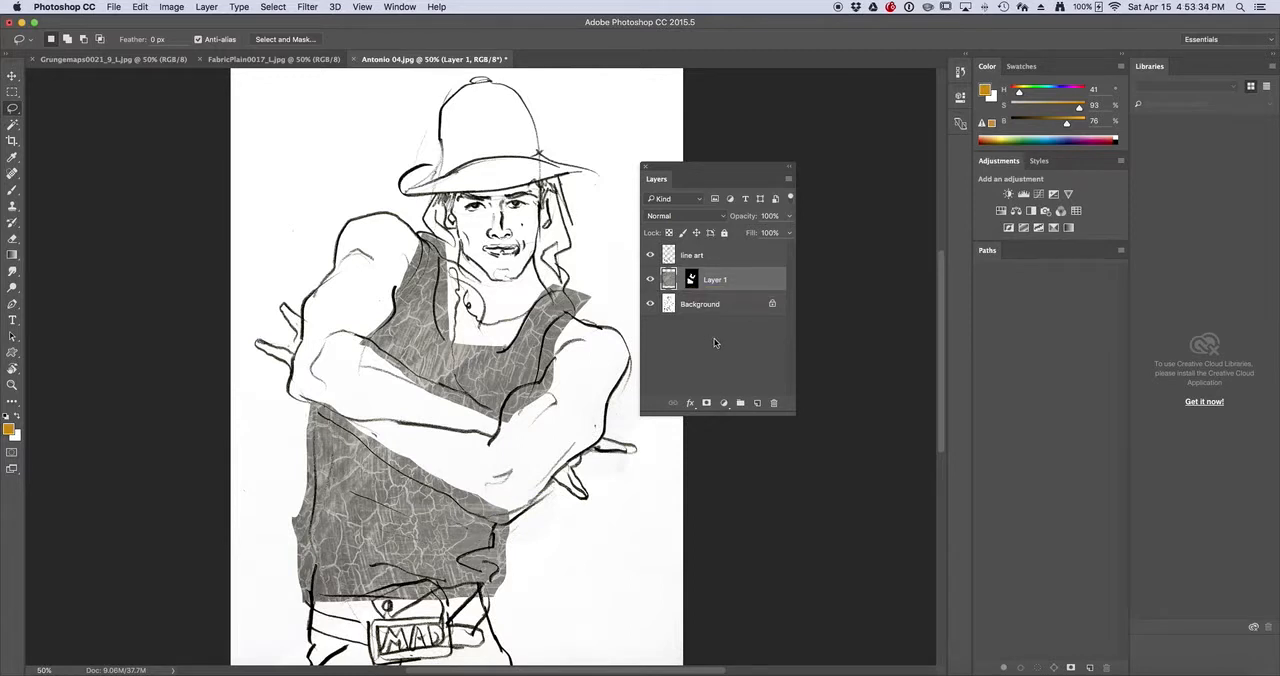
pyautogui.keyDown('alt'); pyautogui.click(691, 281); pyautogui.keyUp('alt')
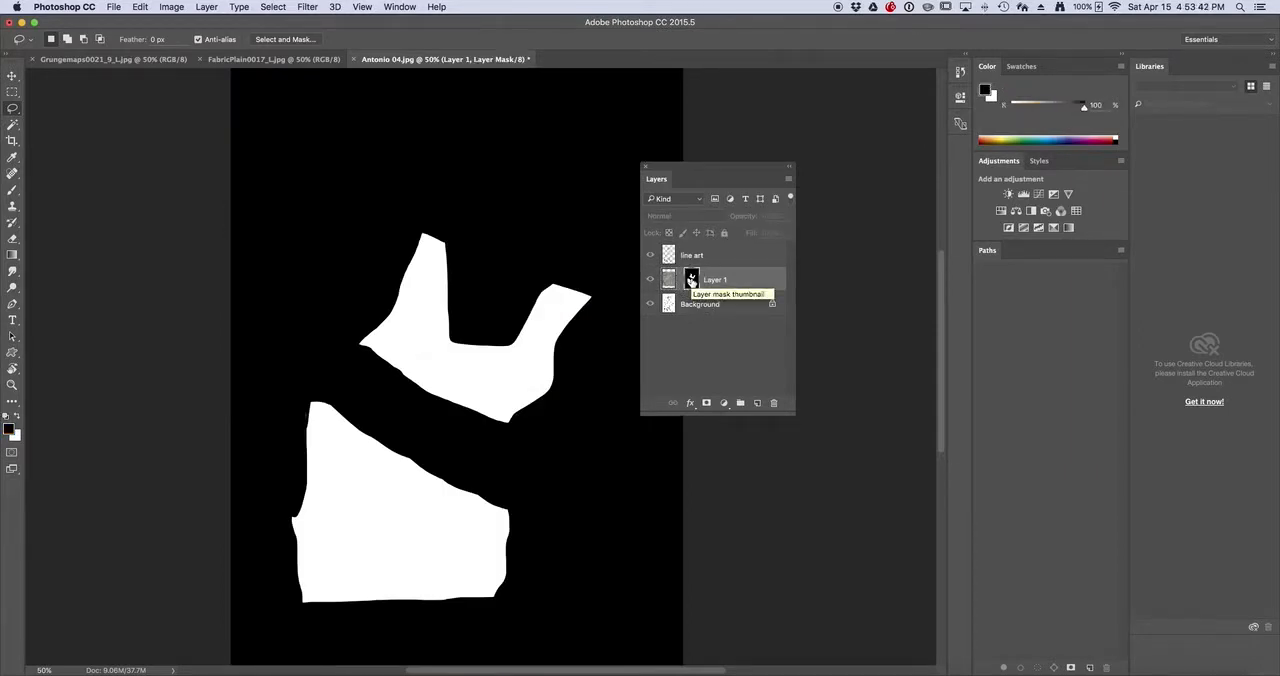
pyautogui.keyDown('alt'); pyautogui.click(691, 281); pyautogui.keyUp('alt')
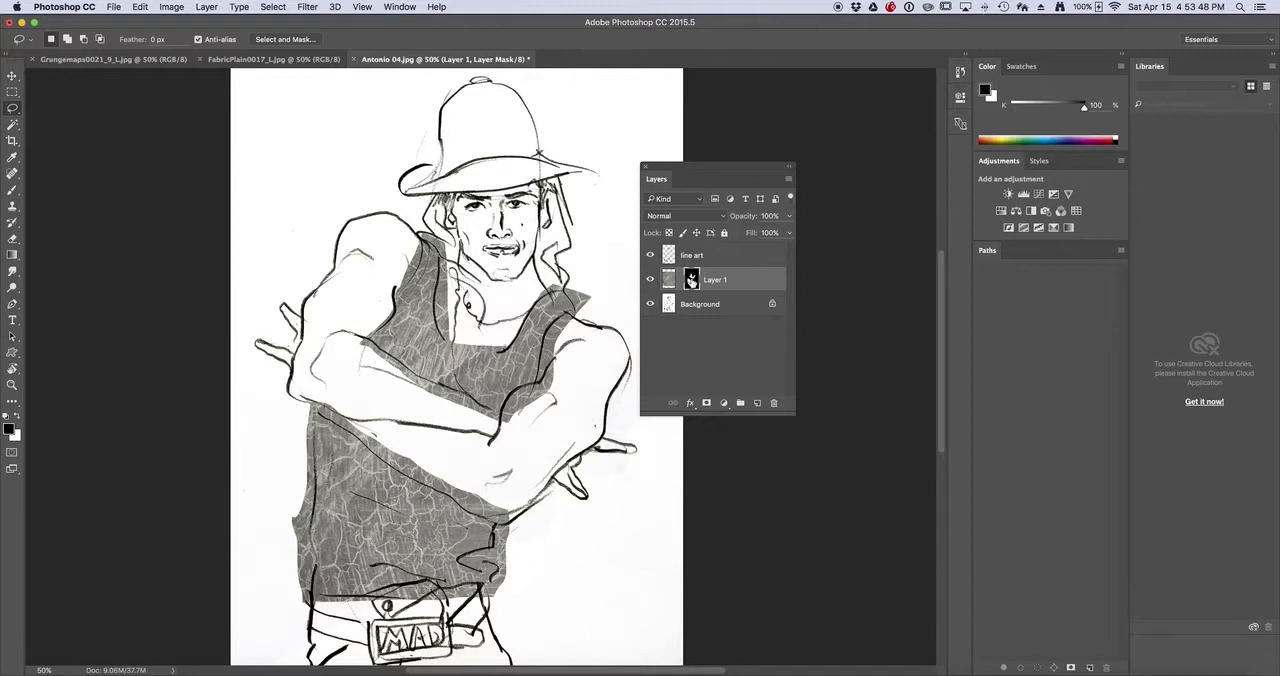
# Paint black on Layer 1's mask with the Brush to trim excess texture around the shoulder straps and neckline
pyautogui.press('b')
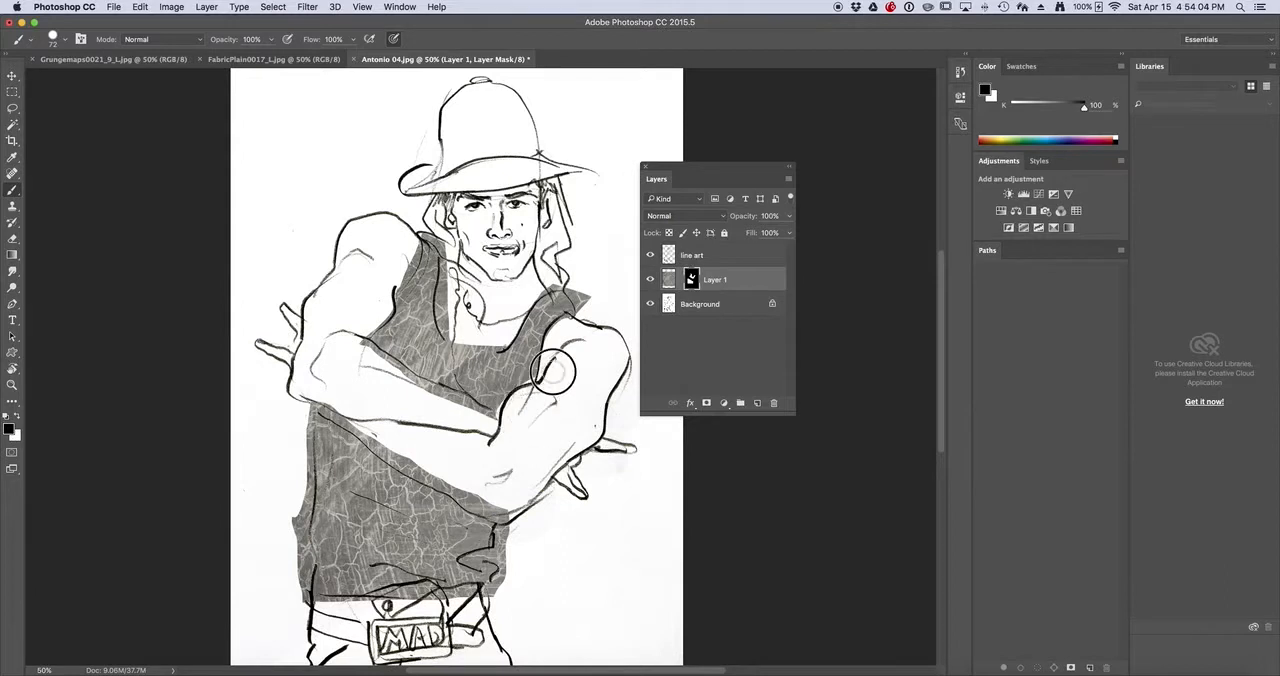
pyautogui.moveTo(569, 327); pyautogui.dragTo(559, 284)
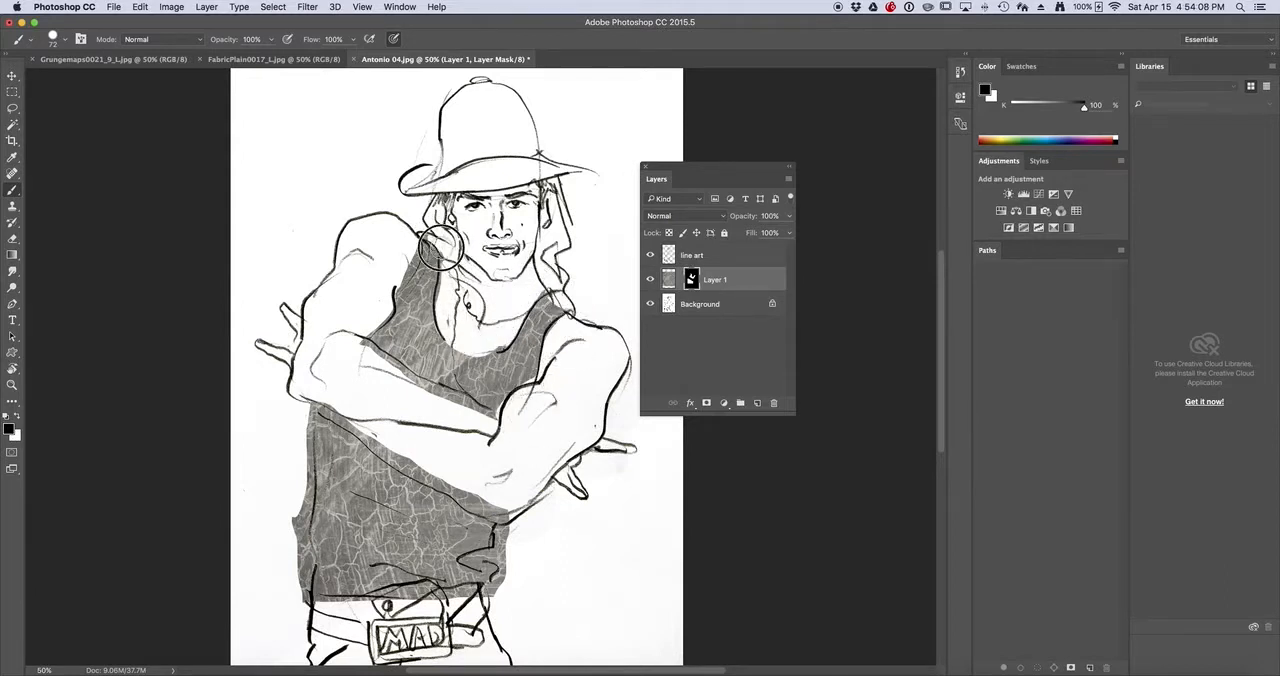
pyautogui.scroll(-5, 74, 401)
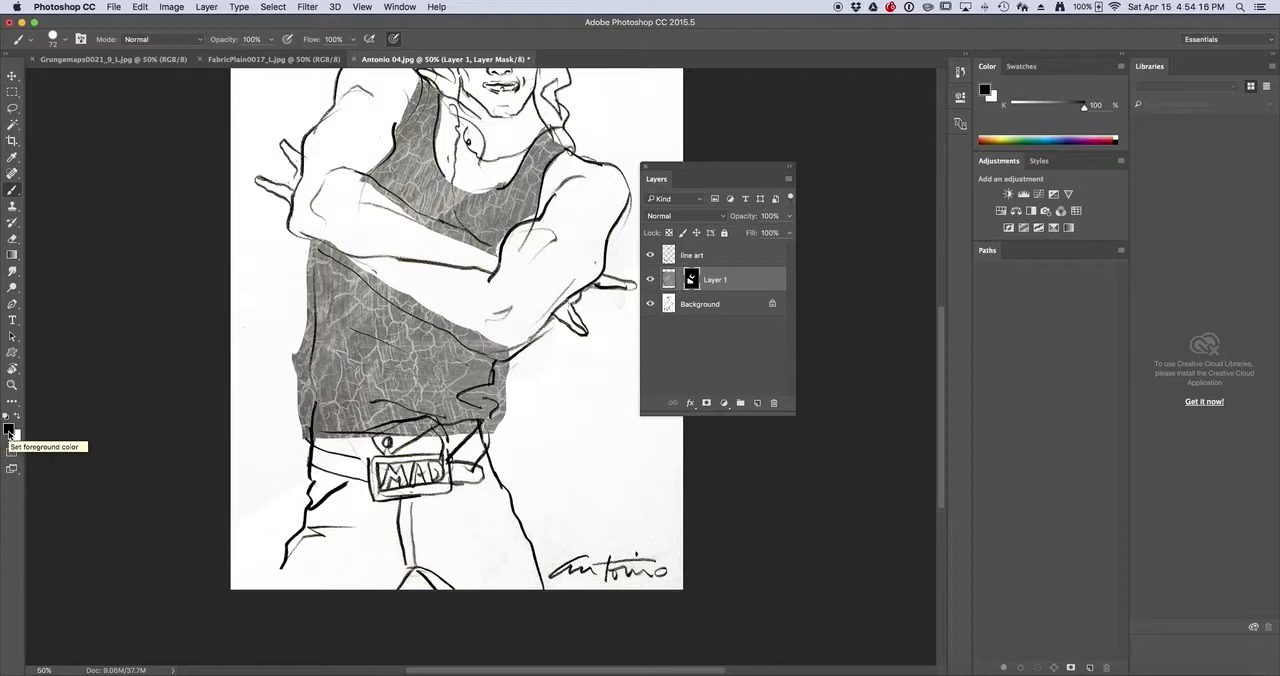
pyautogui.scroll(3, 412, 365)
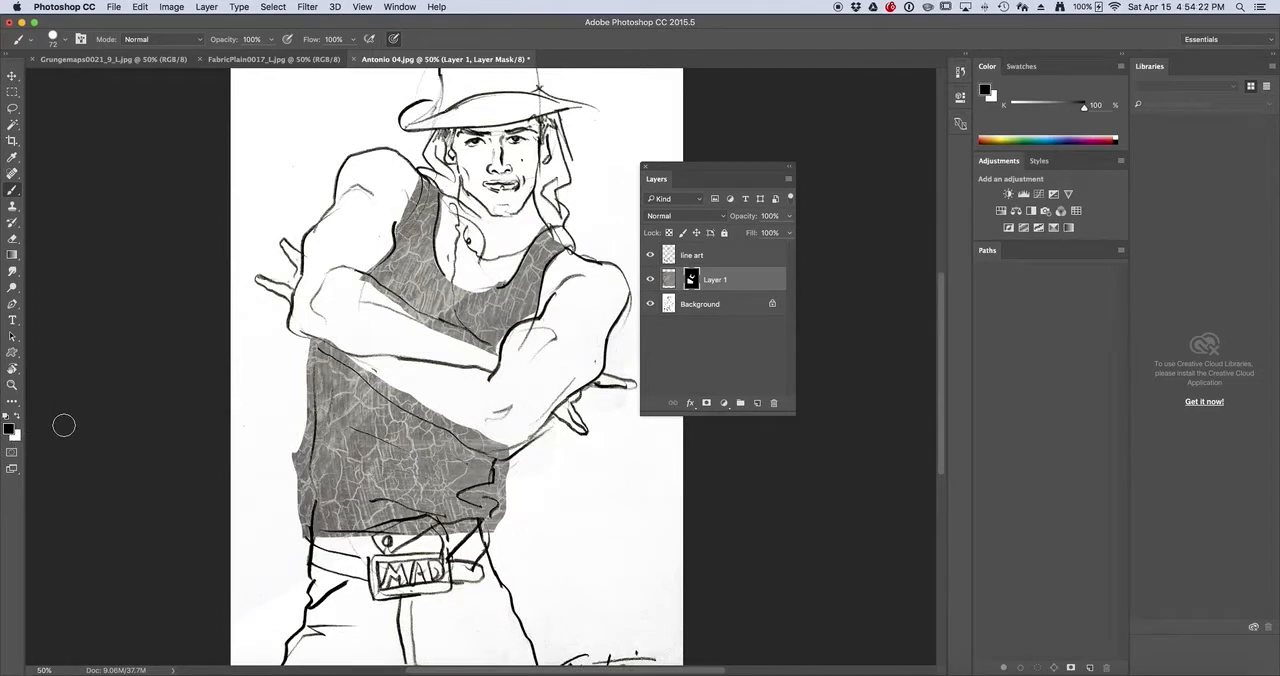
# Paint white on the mask to reveal texture along the upper forearm edge, and black to hide it over the arm
pyautogui.press('x')
pyautogui.press('x')
pyautogui.press('x')
pyautogui.moveTo(365, 303)
pyautogui.mouseDown()
pyautogui.moveTo(511, 352)
pyautogui.moveTo(443, 290)
pyautogui.moveTo(506, 352)
pyautogui.mouseUp()
pyautogui.press('x')
pyautogui.moveTo(340, 312)
pyautogui.mouseDown()
pyautogui.moveTo(383, 301)
pyautogui.moveTo(356, 288)
pyautogui.moveTo(409, 308)
pyautogui.moveTo(366, 282)
pyautogui.moveTo(406, 313)
pyautogui.moveTo(391, 311)
pyautogui.moveTo(489, 361)
pyautogui.moveTo(367, 307)
pyautogui.moveTo(476, 355)
pyautogui.moveTo(427, 332)
pyautogui.moveTo(498, 359)
pyautogui.moveTo(451, 324)
pyautogui.moveTo(515, 362)
pyautogui.mouseUp()
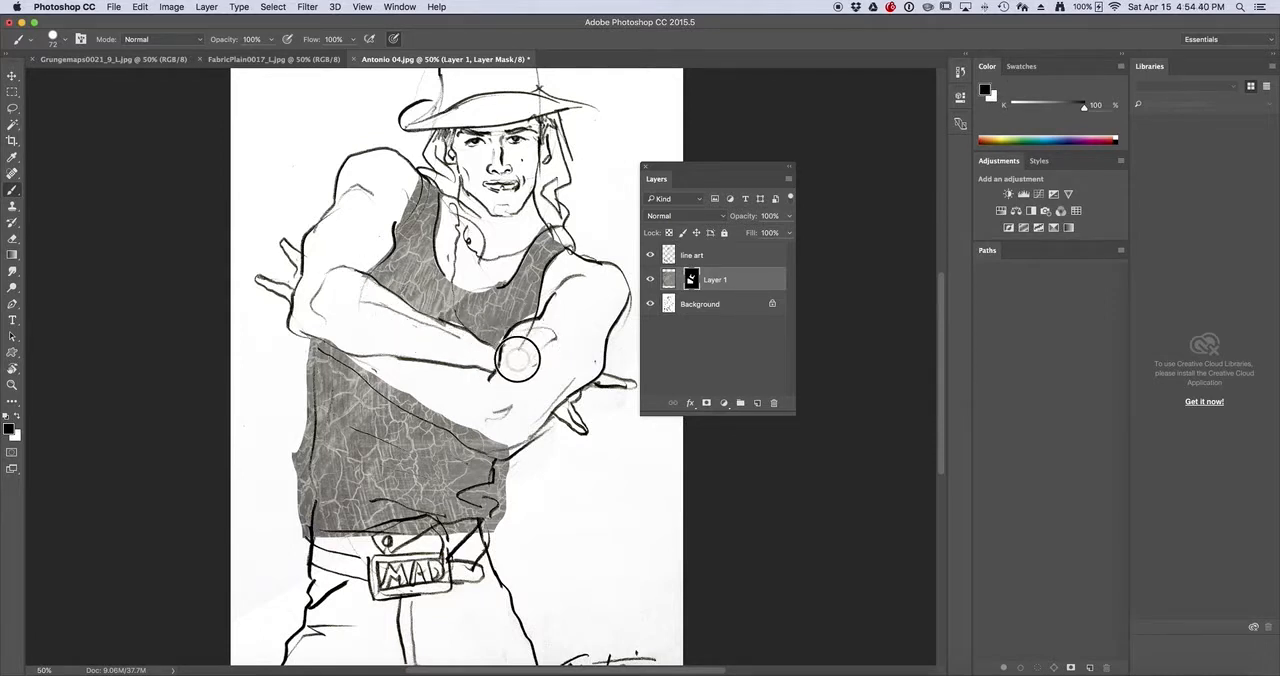
# Touch up the mask at the top of the strap beside the hair, hiding and restoring texture with black and white
pyautogui.moveTo(558, 218)
pyautogui.mouseDown()
pyautogui.moveTo(513, 248)
pyautogui.moveTo(564, 240)
pyautogui.mouseUp()
pyautogui.press('x')
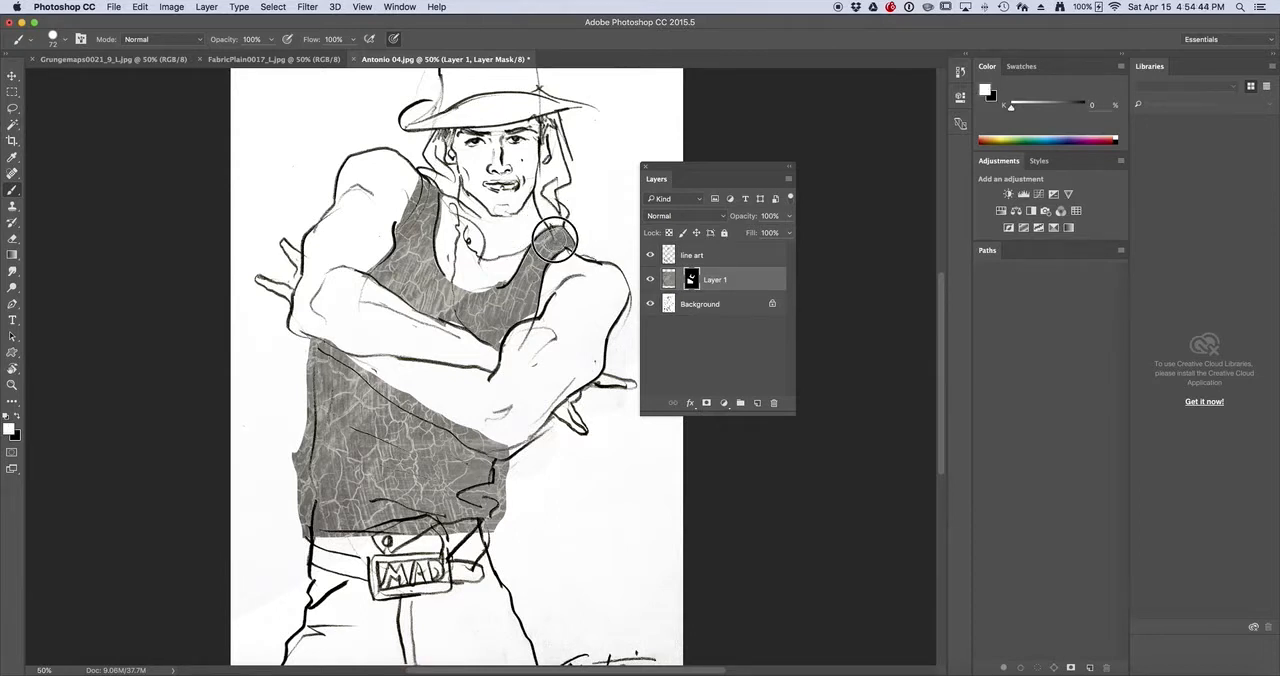
pyautogui.press('x')
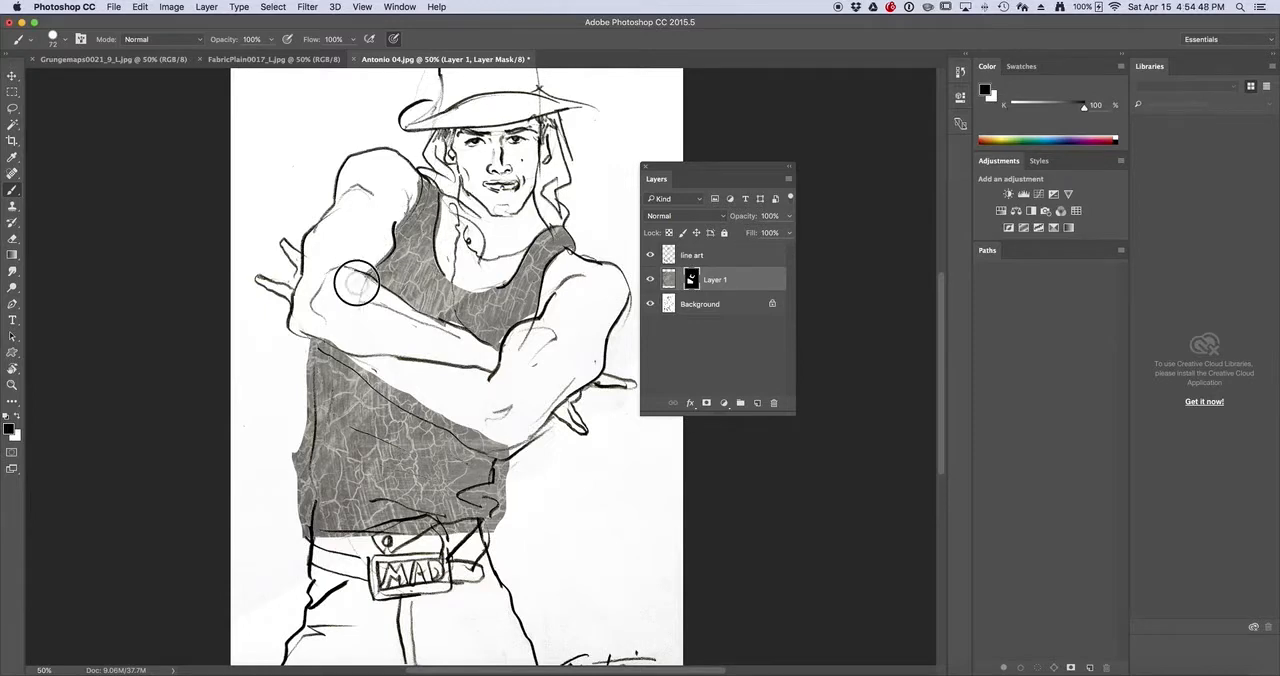
# Paint black on the mask to trim the lower shirt texture to the arm line, side outlines and waist
pyautogui.click(502, 447)
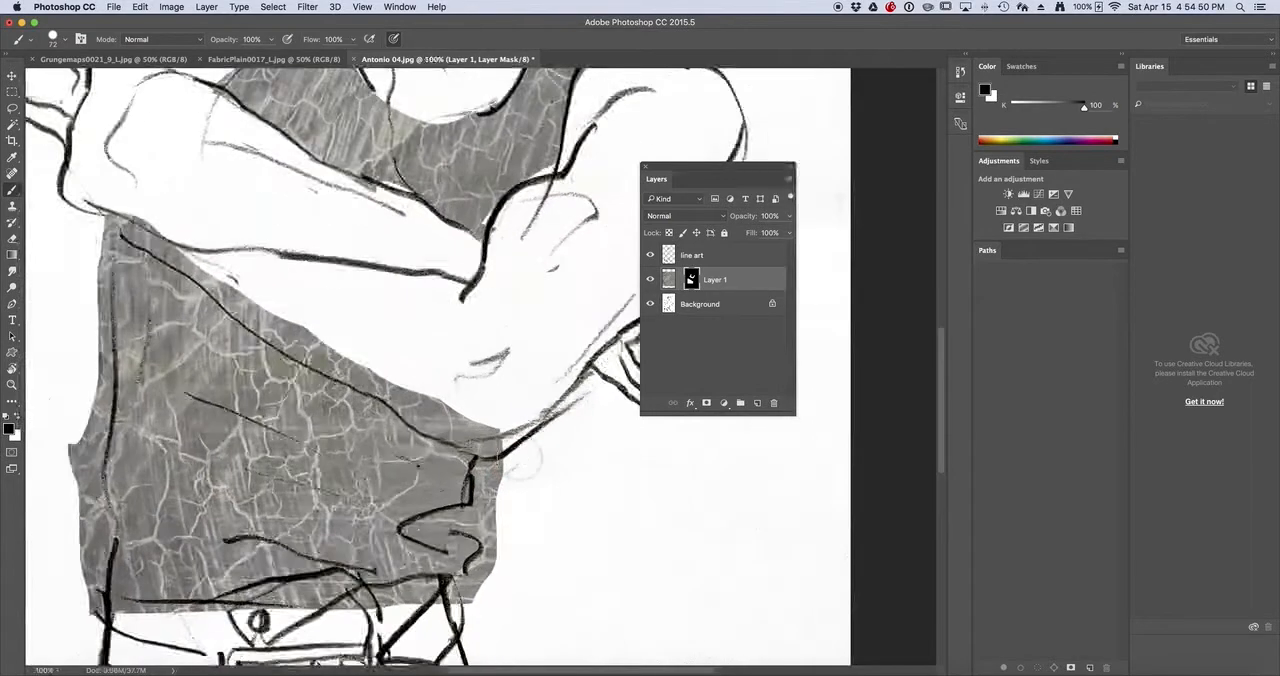
pyautogui.moveTo(140, 222)
pyautogui.mouseDown()
pyautogui.moveTo(295, 346)
pyautogui.moveTo(508, 435)
pyautogui.moveTo(502, 446)
pyautogui.moveTo(237, 290)
pyautogui.moveTo(460, 401)
pyautogui.moveTo(135, 226)
pyautogui.moveTo(451, 373)
pyautogui.mouseUp()
pyautogui.moveTo(510, 452)
pyautogui.mouseDown()
pyautogui.moveTo(478, 512)
pyautogui.moveTo(487, 553)
pyautogui.moveTo(477, 527)
pyautogui.moveTo(475, 588)
pyautogui.moveTo(380, 608)
pyautogui.moveTo(268, 605)
pyautogui.moveTo(232, 625)
pyautogui.moveTo(133, 618)
pyautogui.moveTo(88, 545)
pyautogui.moveTo(100, 548)
pyautogui.moveTo(66, 438)
pyautogui.moveTo(96, 508)
pyautogui.moveTo(96, 271)
pyautogui.moveTo(100, 321)
pyautogui.moveTo(112, 232)
pyautogui.mouseUp()
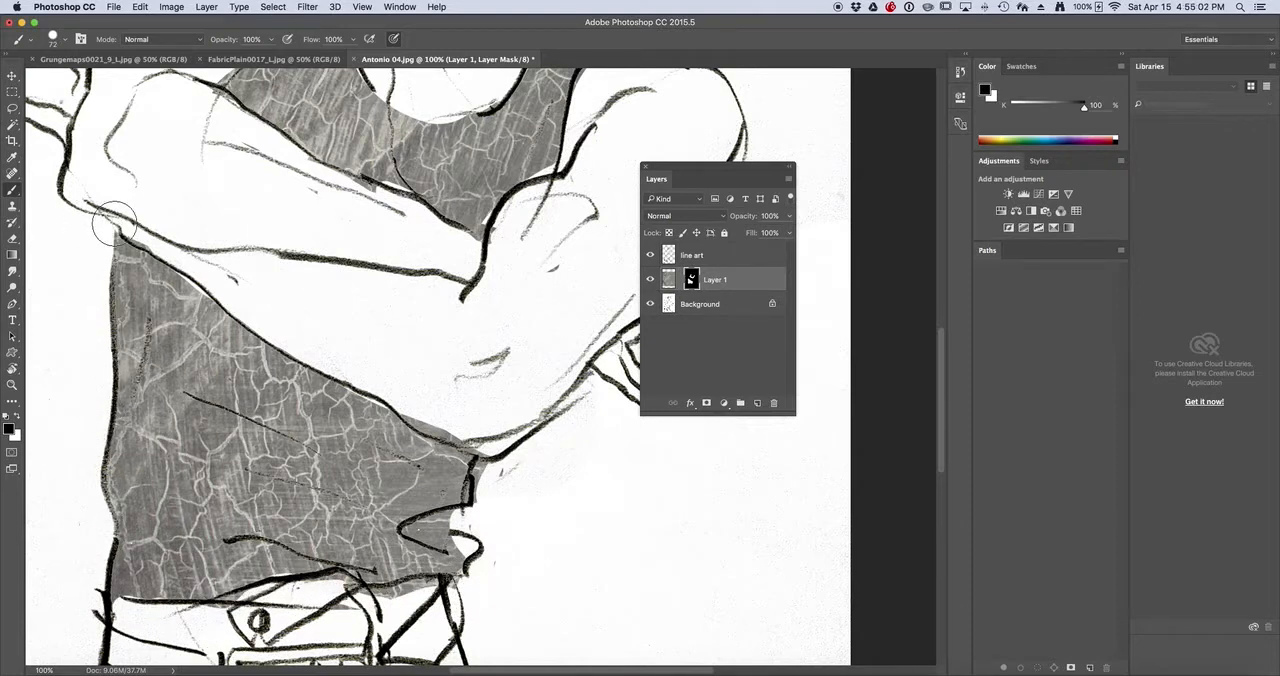
pyautogui.moveTo(518, 444)
pyautogui.mouseDown()
pyautogui.moveTo(499, 534)
pyautogui.moveTo(490, 549)
pyautogui.moveTo(479, 499)
pyautogui.moveTo(470, 561)
pyautogui.moveTo(490, 500)
pyautogui.moveTo(480, 525)
pyautogui.moveTo(488, 499)
pyautogui.moveTo(459, 520)
pyautogui.mouseUp()
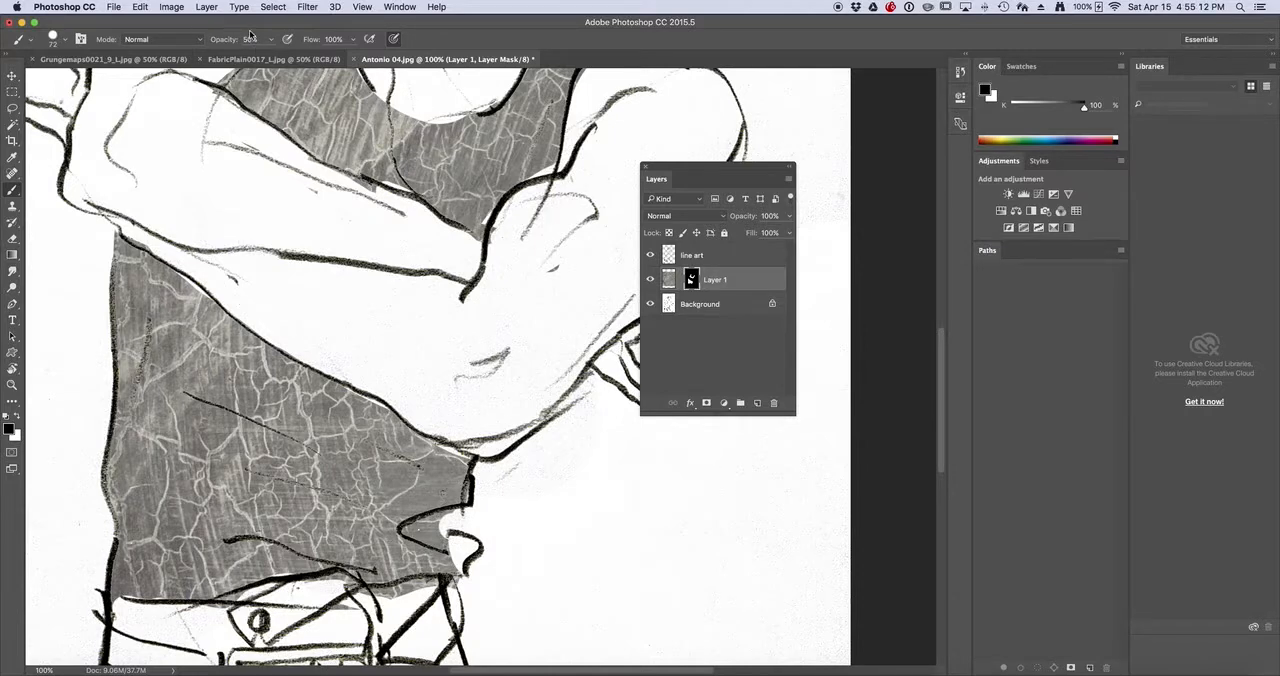
# Reduce the brush opacity to 30% and paint black on the mask to partly fade the lower shirt's edges
pyautogui.moveTo(321, 356)
pyautogui.mouseDown()
pyautogui.moveTo(391, 412)
pyautogui.moveTo(316, 386)
pyautogui.moveTo(427, 433)
pyautogui.moveTo(304, 359)
pyautogui.moveTo(462, 437)
pyautogui.mouseUp()
pyautogui.moveTo(245, 320)
pyautogui.mouseDown()
pyautogui.moveTo(464, 436)
pyautogui.moveTo(429, 411)
pyautogui.moveTo(469, 504)
pyautogui.moveTo(483, 463)
pyautogui.moveTo(445, 522)
pyautogui.moveTo(422, 520)
pyautogui.moveTo(476, 517)
pyautogui.moveTo(452, 588)
pyautogui.moveTo(443, 532)
pyautogui.moveTo(461, 567)
pyautogui.mouseUp()
pyautogui.moveTo(460, 447)
pyautogui.mouseDown()
pyautogui.moveTo(418, 525)
pyautogui.moveTo(446, 506)
pyautogui.moveTo(460, 576)
pyautogui.moveTo(170, 598)
pyautogui.moveTo(203, 598)
pyautogui.moveTo(185, 610)
pyautogui.moveTo(95, 505)
pyautogui.moveTo(112, 601)
pyautogui.moveTo(84, 428)
pyautogui.moveTo(93, 508)
pyautogui.moveTo(95, 215)
pyautogui.moveTo(107, 398)
pyautogui.moveTo(116, 240)
pyautogui.moveTo(223, 286)
pyautogui.mouseUp()
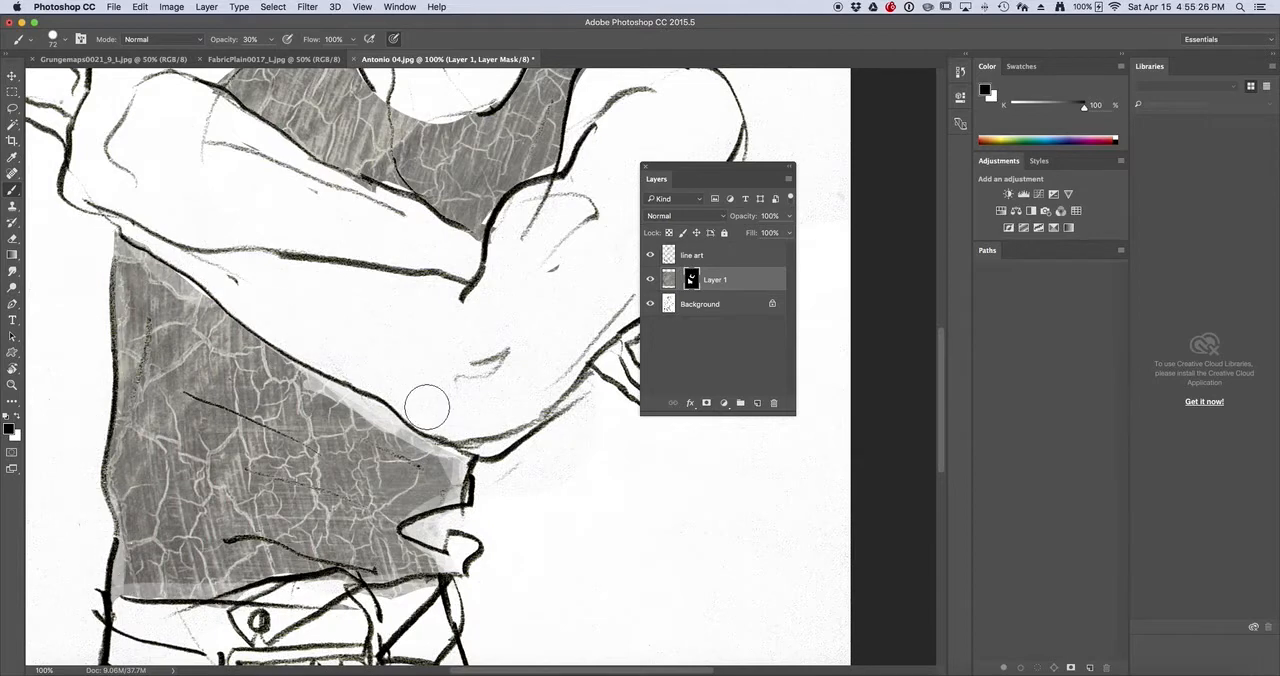
# Paint white on the mask at 30% opacity to bring back texture along the lower shirt's arm-side edge and side fold
pyautogui.press('x')
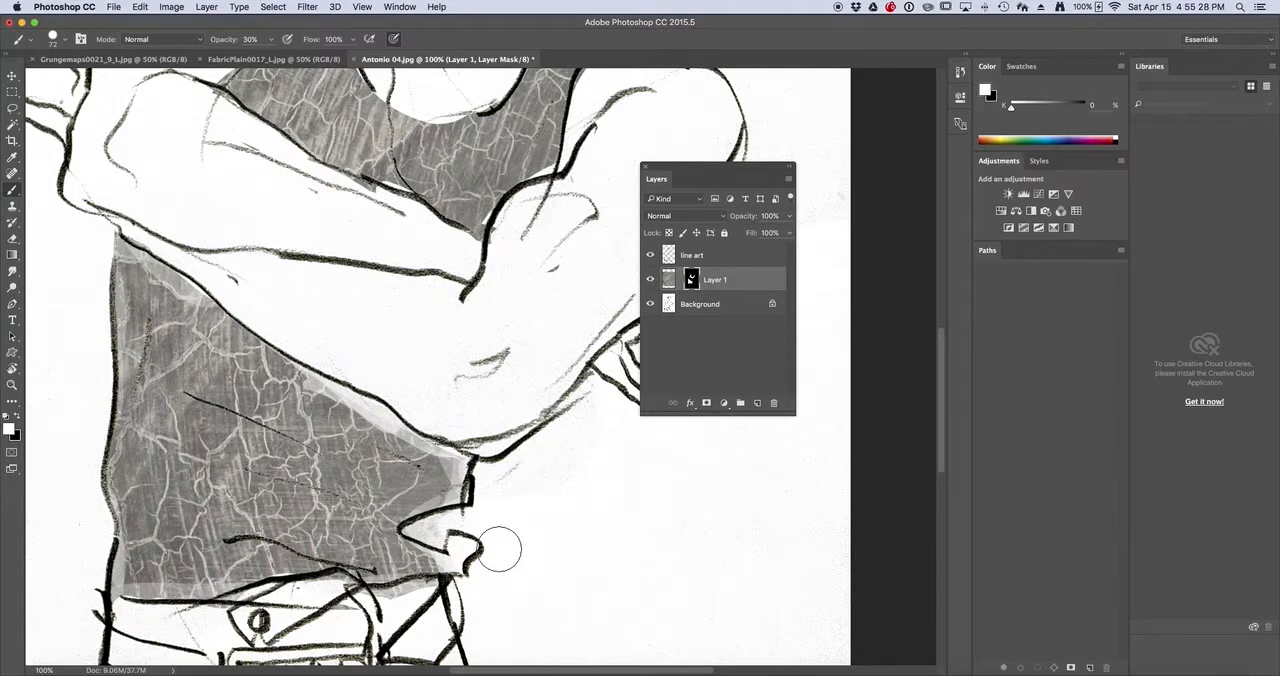
pyautogui.moveTo(418, 456)
pyautogui.mouseDown()
pyautogui.moveTo(446, 499)
pyautogui.moveTo(339, 417)
pyautogui.moveTo(344, 396)
pyautogui.moveTo(222, 332)
pyautogui.moveTo(242, 321)
pyautogui.moveTo(160, 283)
pyautogui.mouseUp()
pyautogui.moveTo(442, 478); pyautogui.dragTo(398, 505)
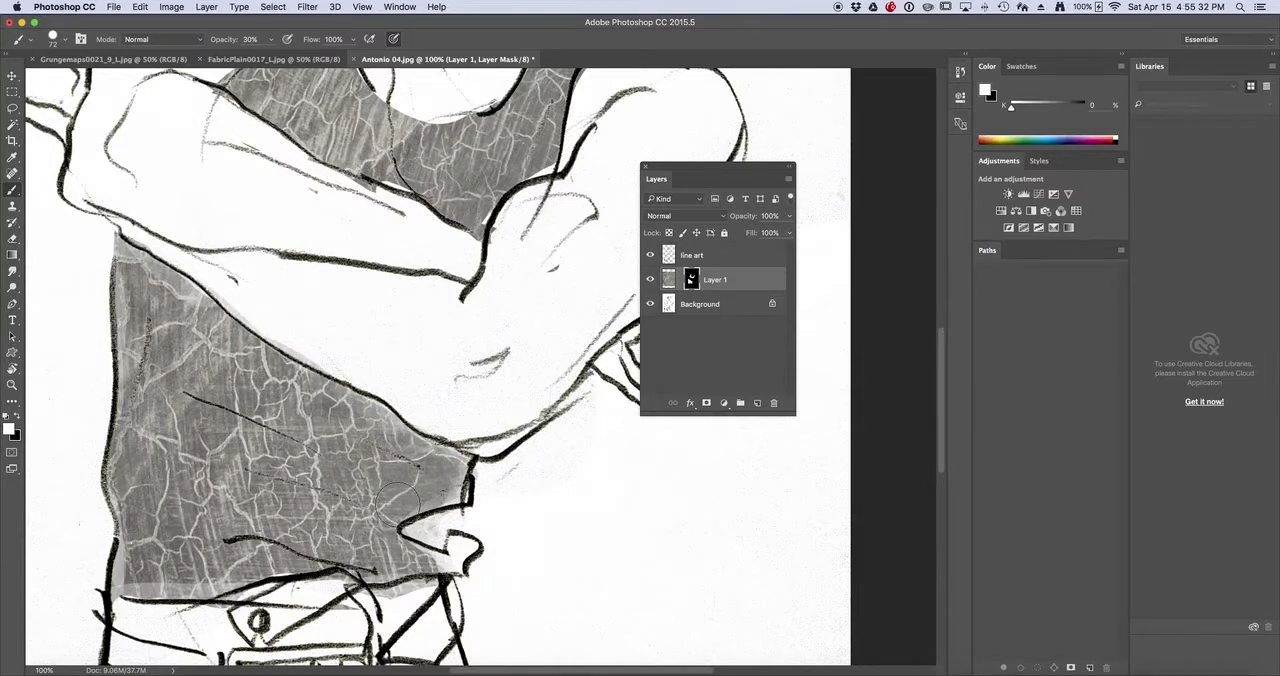
# Display Layer 1's mask on its own and paint out the stray white specks around the shirt shapes with black at 100% opacity
pyautogui.keyDown('alt'); pyautogui.click(423, 401); pyautogui.keyUp('alt')
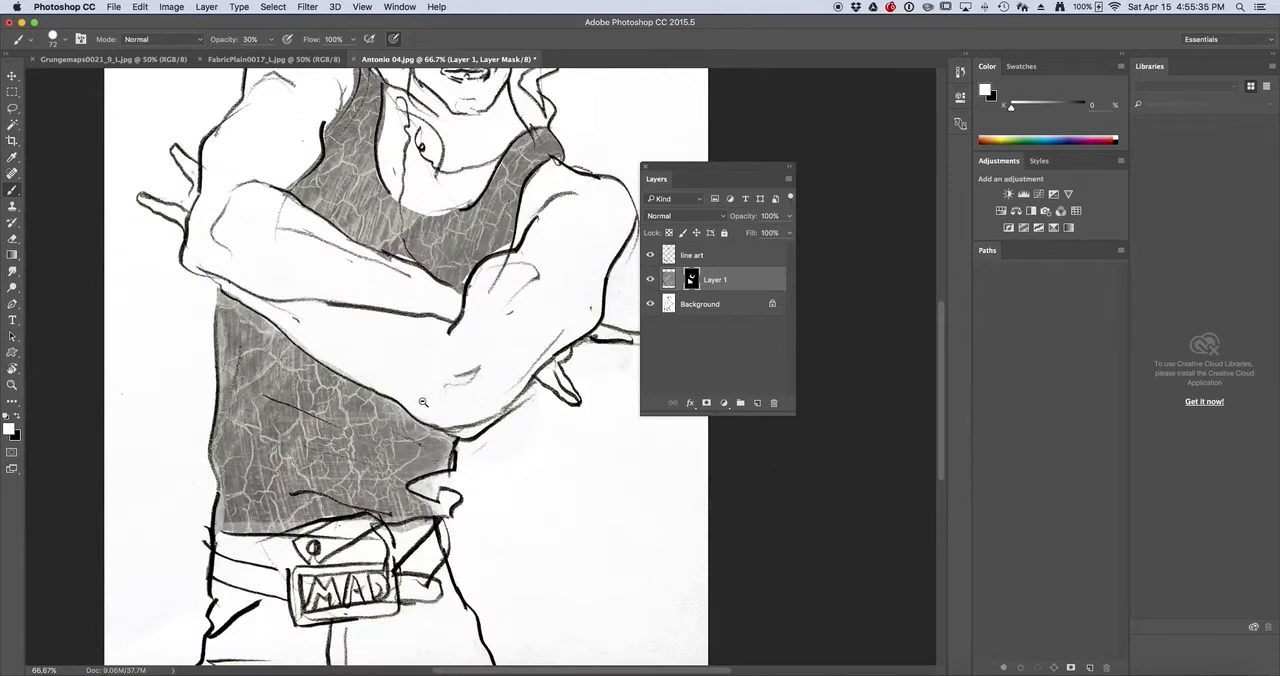
pyautogui.keyDown('shift'); pyautogui.click(691, 282); pyautogui.keyUp('shift')
pyautogui.keyDown('alt'); pyautogui.click(691, 282); pyautogui.keyUp('alt')
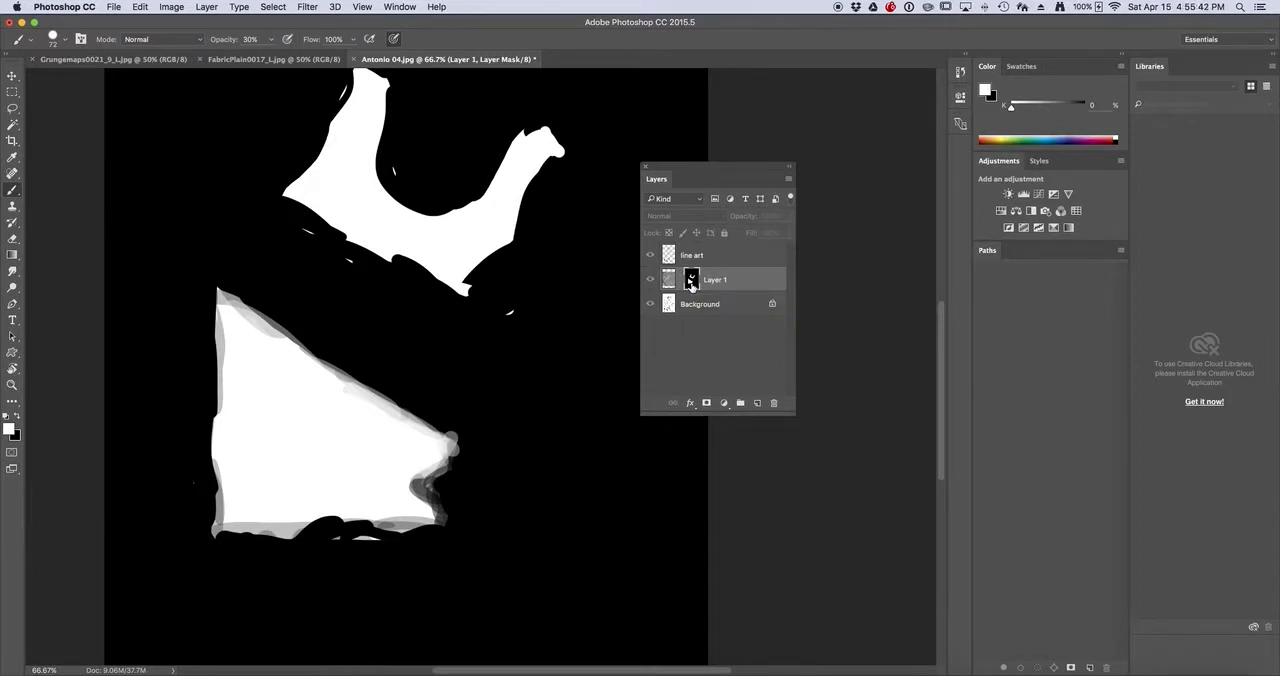
pyautogui.press('x')
pyautogui.click(514, 380)
pyautogui.moveTo(523, 291)
pyautogui.mouseDown()
pyautogui.moveTo(492, 331)
pyautogui.moveTo(517, 303)
pyautogui.moveTo(349, 270)
pyautogui.moveTo(300, 228)
pyautogui.mouseUp()
pyautogui.scroll(5, 554, 280)
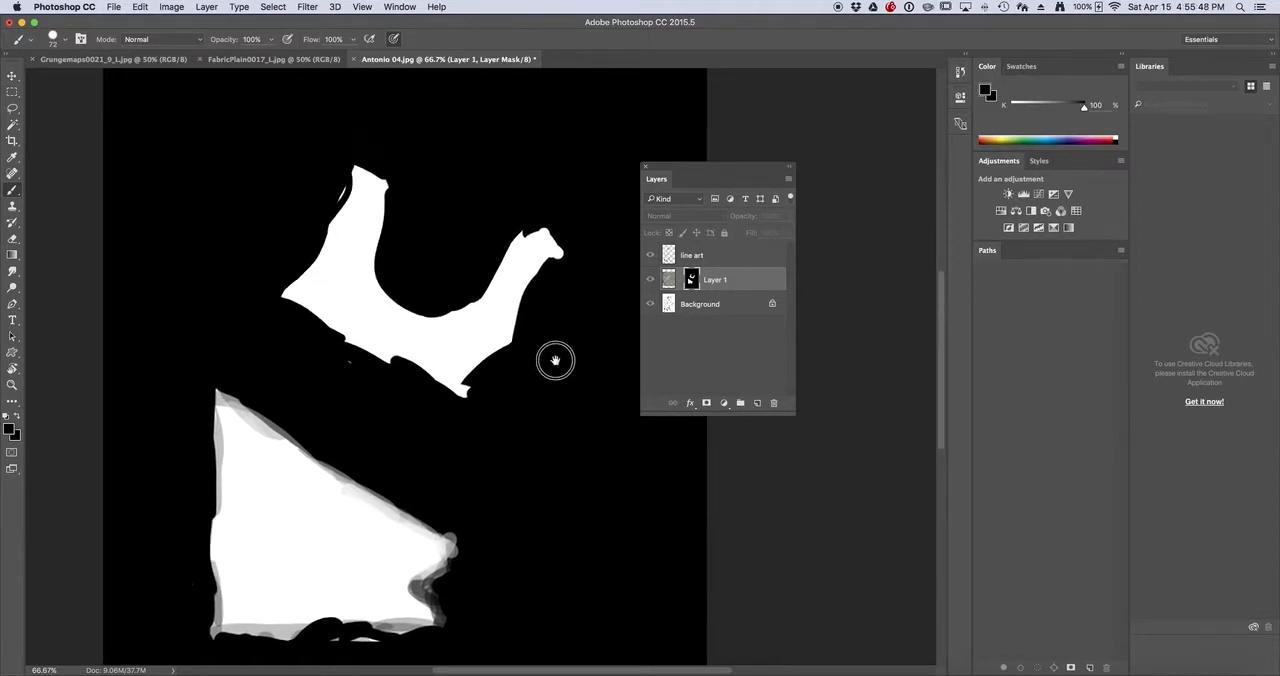
pyautogui.scroll(-5, 537, 380)
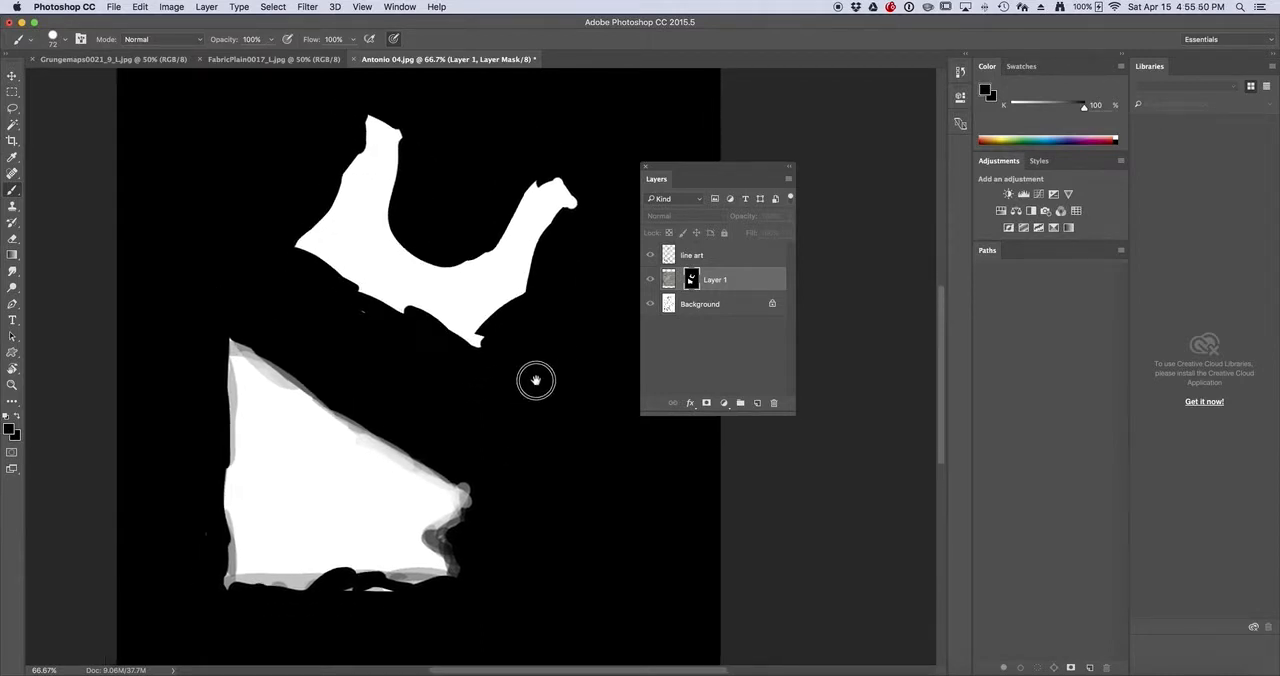
pyautogui.moveTo(502, 465)
pyautogui.mouseDown()
pyautogui.moveTo(472, 431)
pyautogui.moveTo(472, 512)
pyautogui.mouseUp()
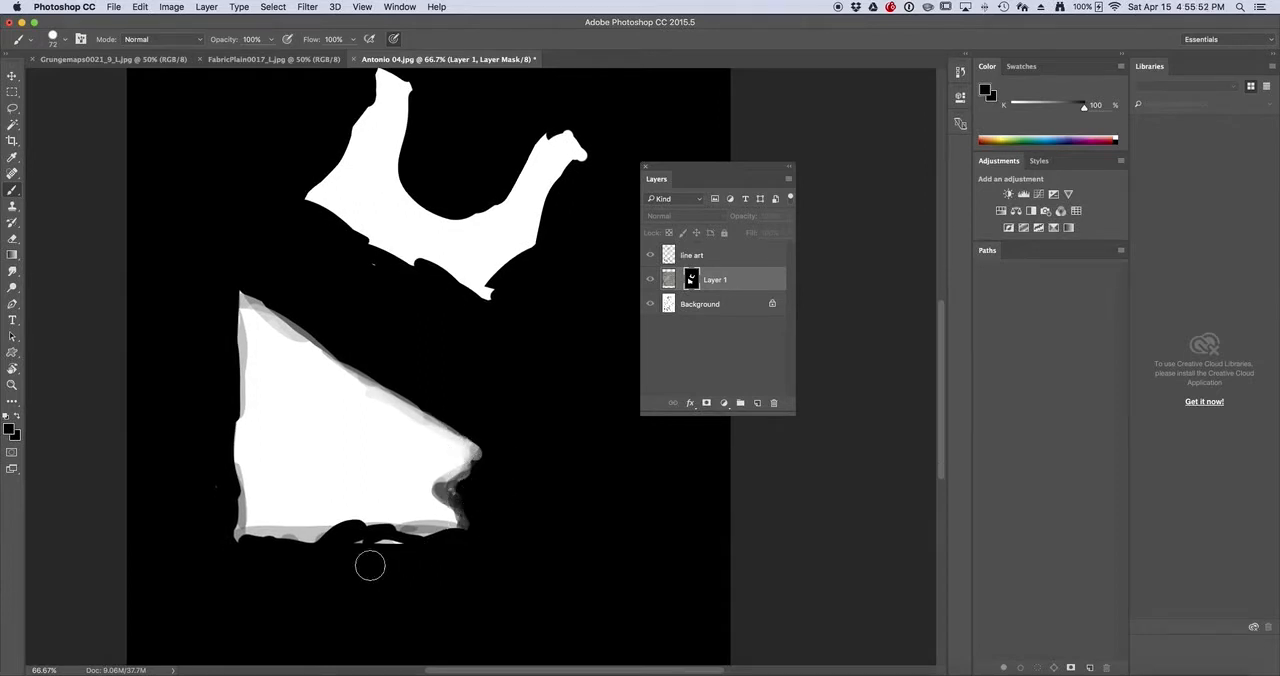
pyautogui.moveTo(380, 556)
pyautogui.mouseDown()
pyautogui.moveTo(389, 546)
pyautogui.moveTo(349, 549)
pyautogui.mouseUp()
# Increase the mask's contrast with Curves, mapping input 85 to black and input 192 to white, and return to the normal image view
pyautogui.click(173, 7)
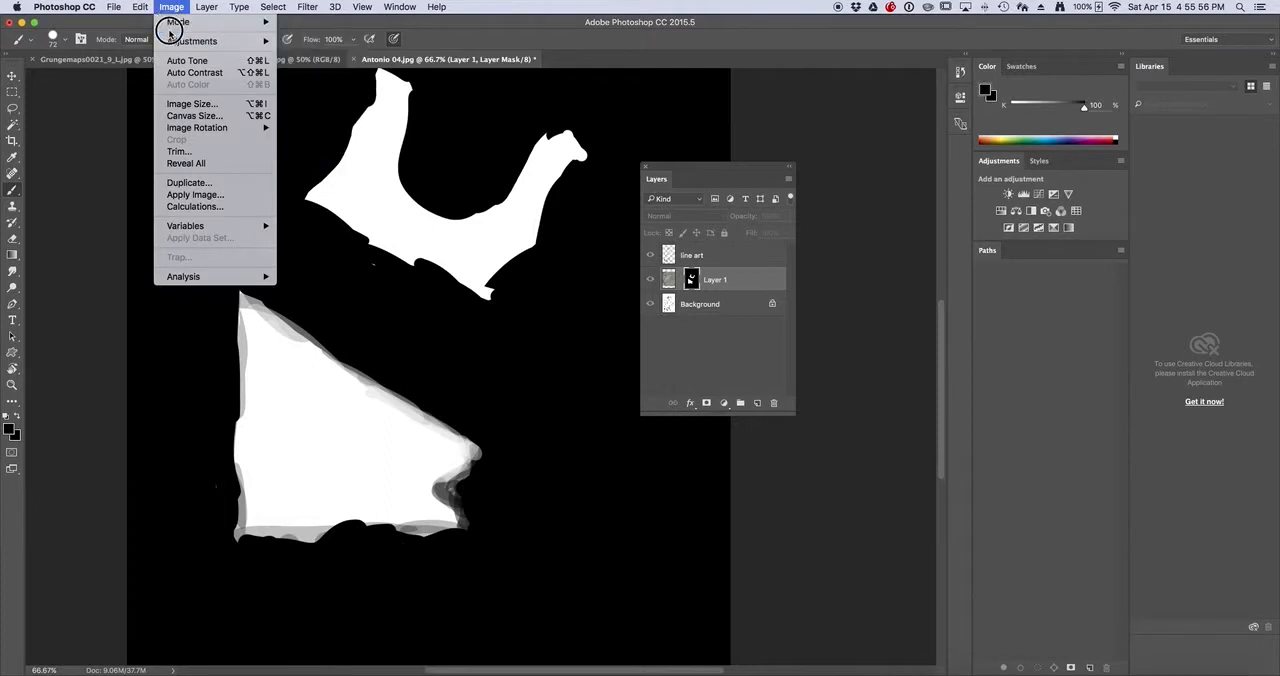
pyautogui.moveTo(173, 44)
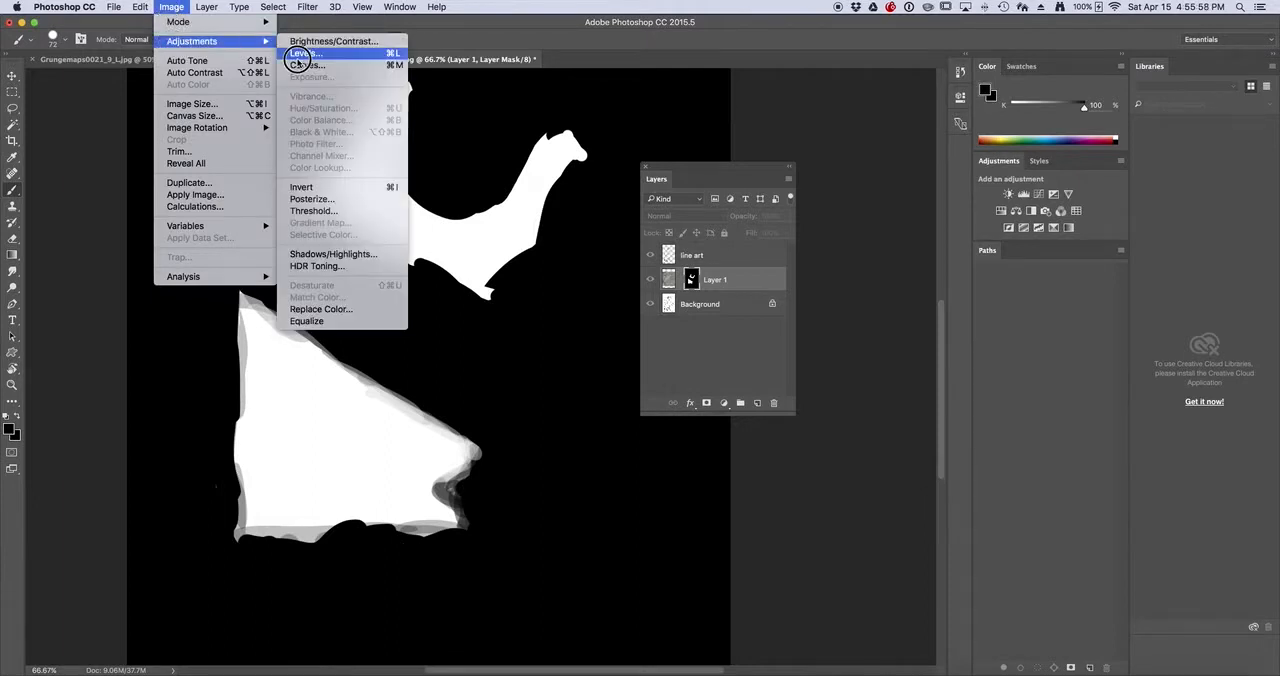
pyautogui.click(305, 65)
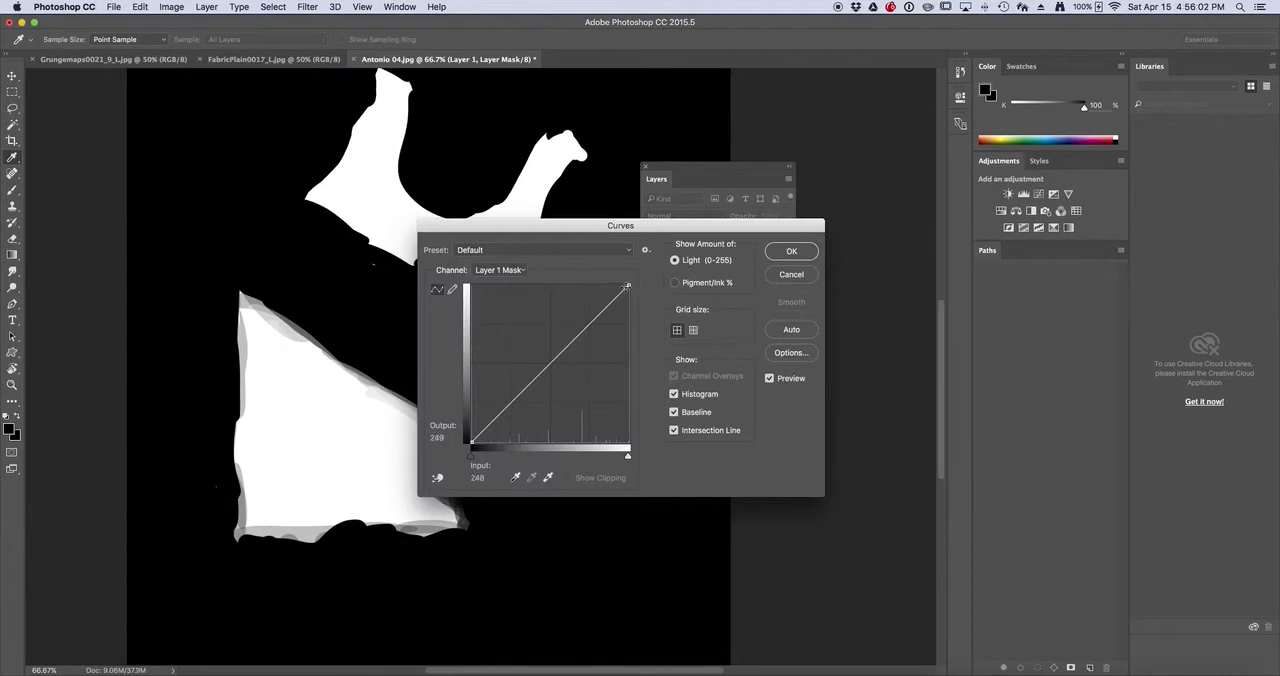
pyautogui.moveTo(628, 286); pyautogui.dragTo(596, 285)
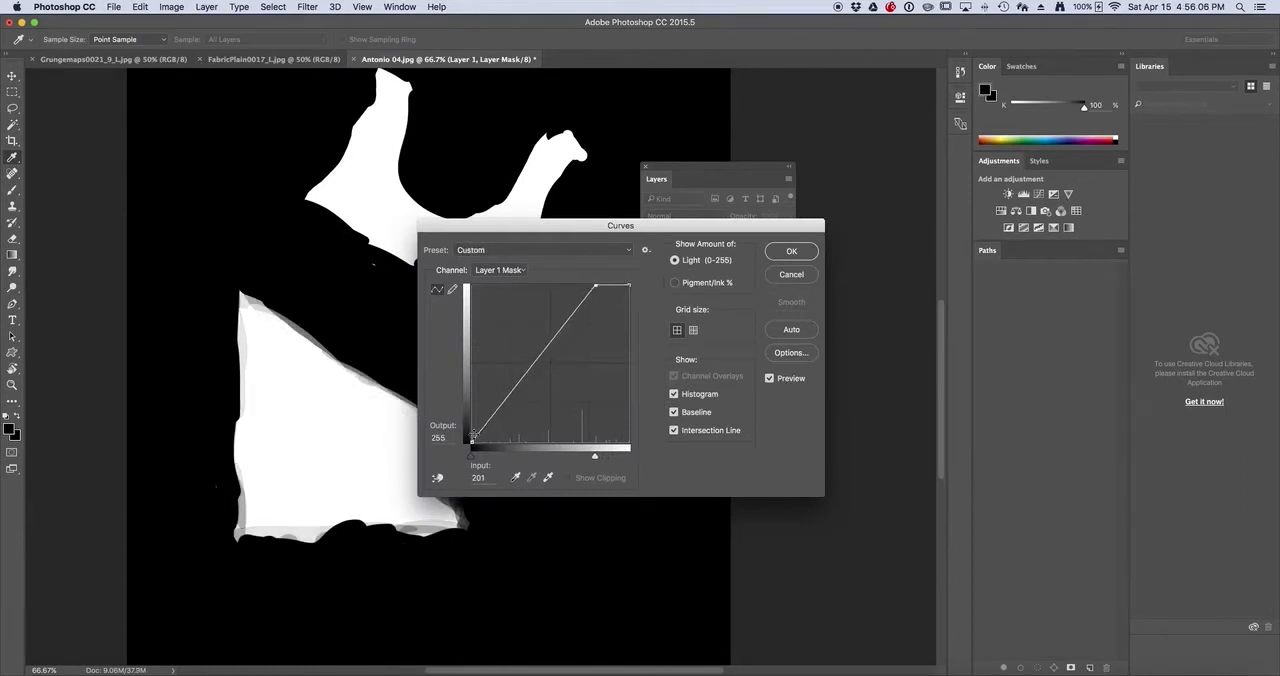
pyautogui.moveTo(473, 440); pyautogui.dragTo(524, 443)
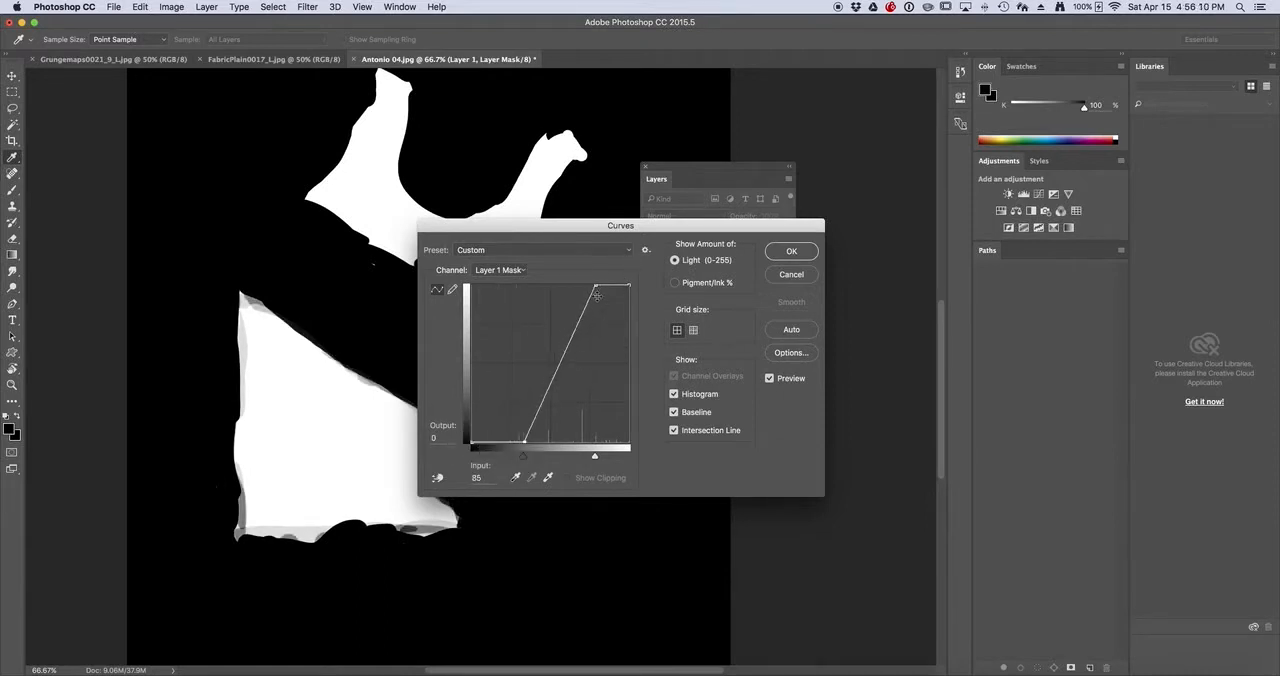
pyautogui.moveTo(596, 287); pyautogui.dragTo(589, 286)
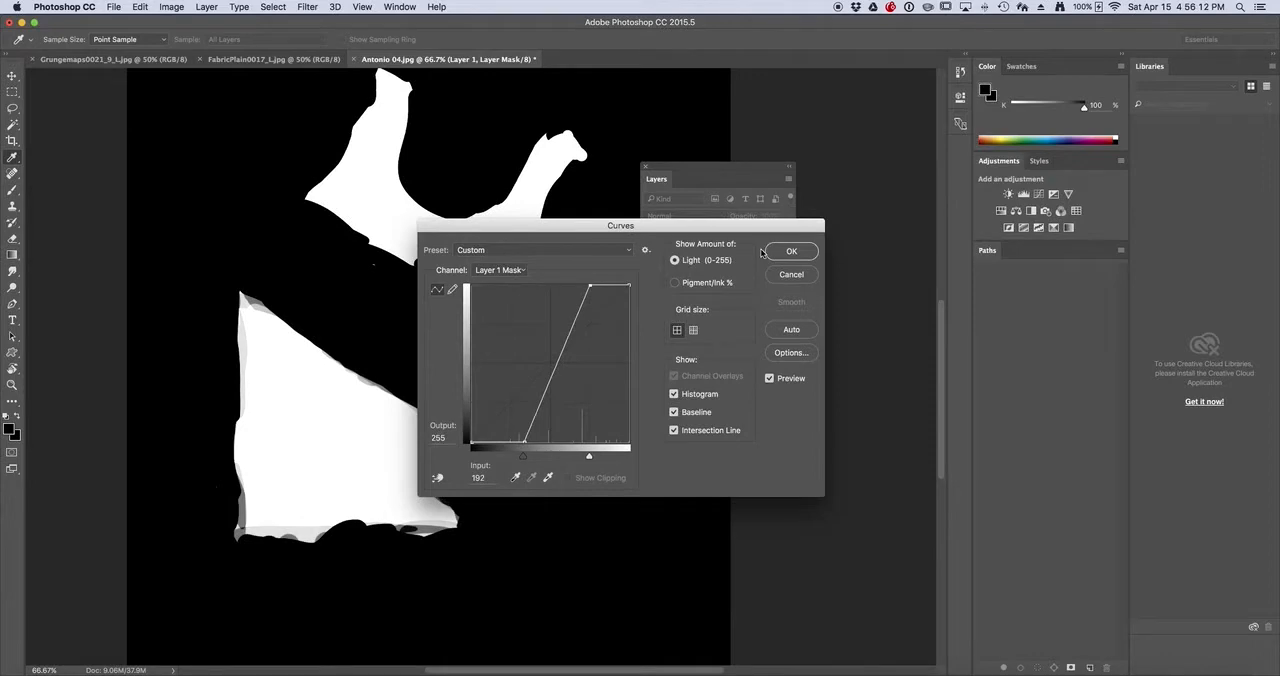
pyautogui.click(790, 251)
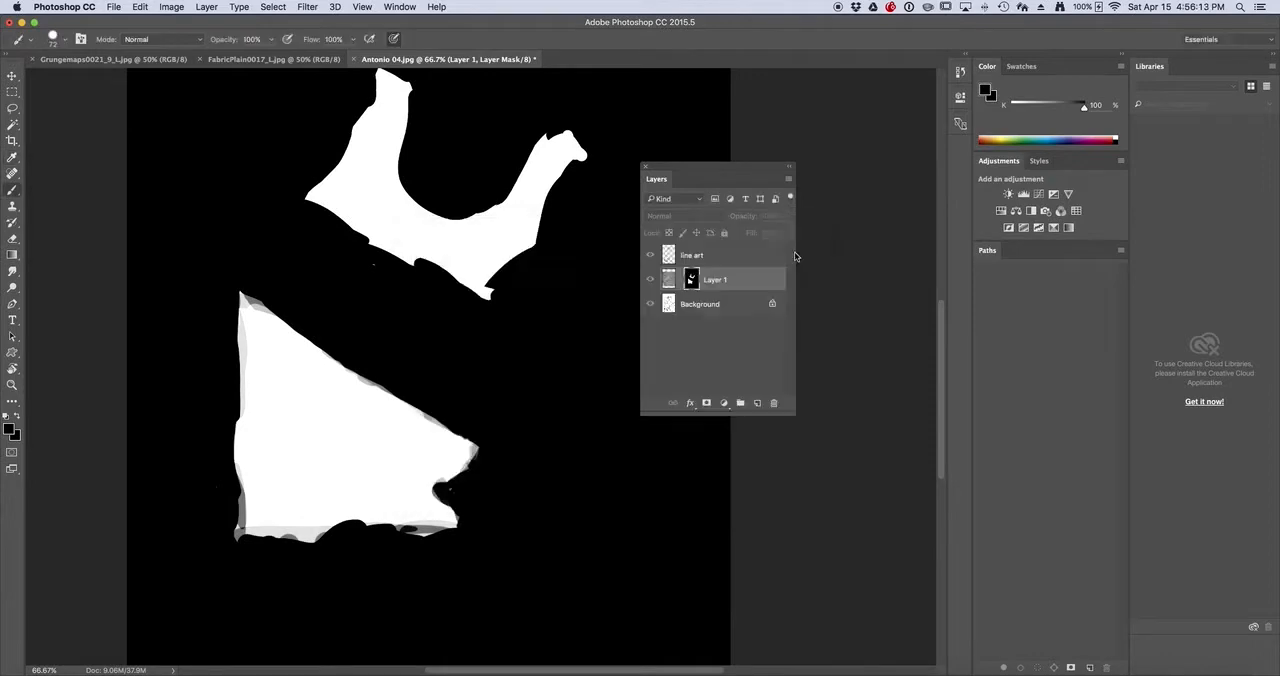
pyautogui.click(694, 278)
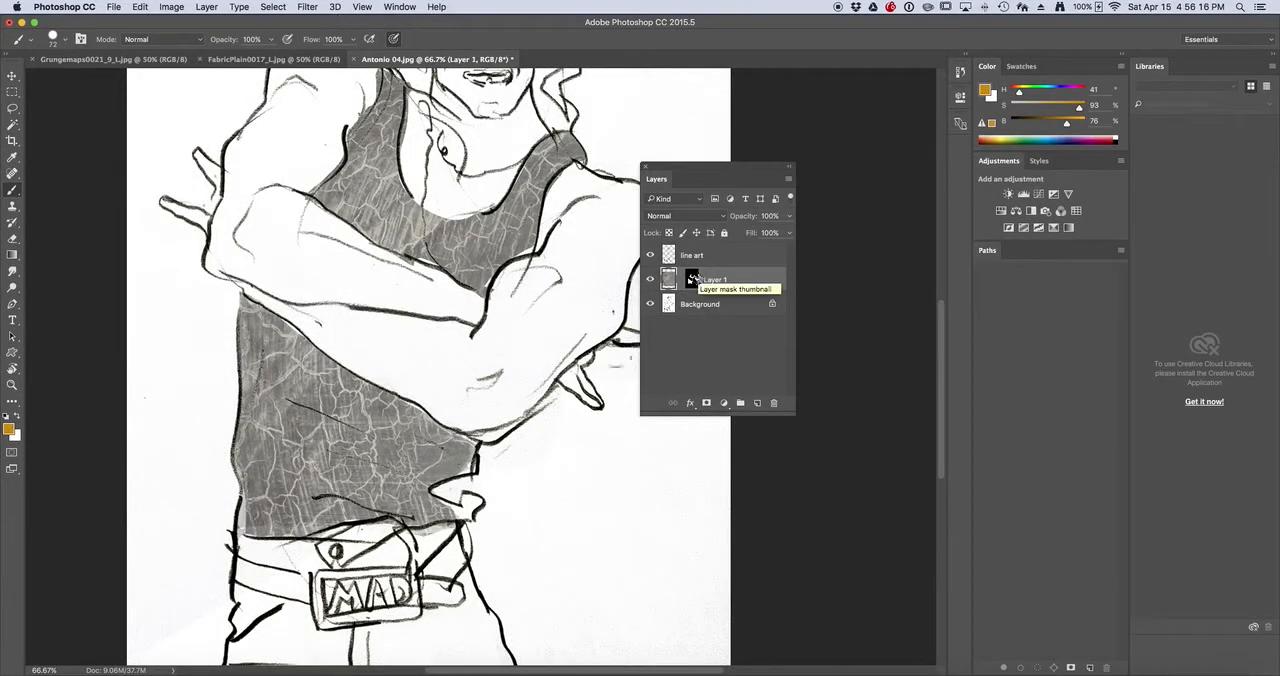
# View the whole figure and switch Layer 1's mask off and on to compare the full texture with the masked shirt
pyautogui.keyDown('alt'); pyautogui.click(514, 338); pyautogui.keyUp('alt')
pyautogui.keyDown('alt'); pyautogui.click(514, 338); pyautogui.keyUp('alt')
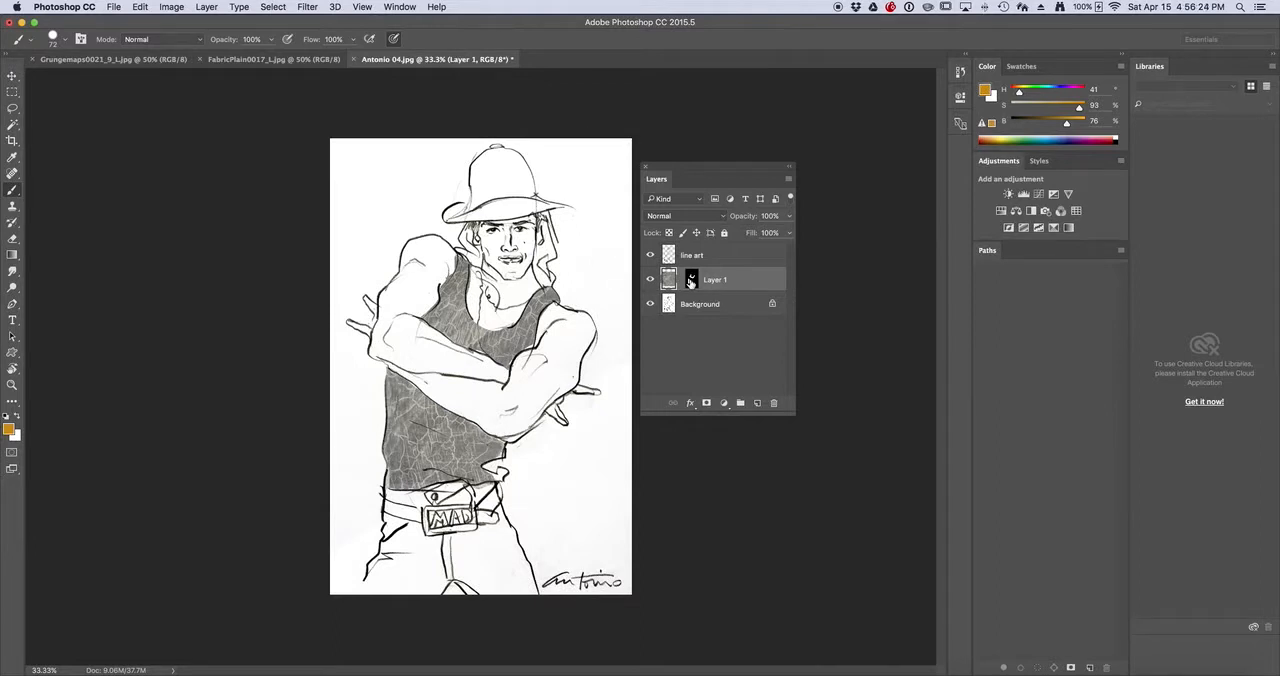
pyautogui.keyDown('shift'); pyautogui.click(690, 281); pyautogui.keyUp('shift')
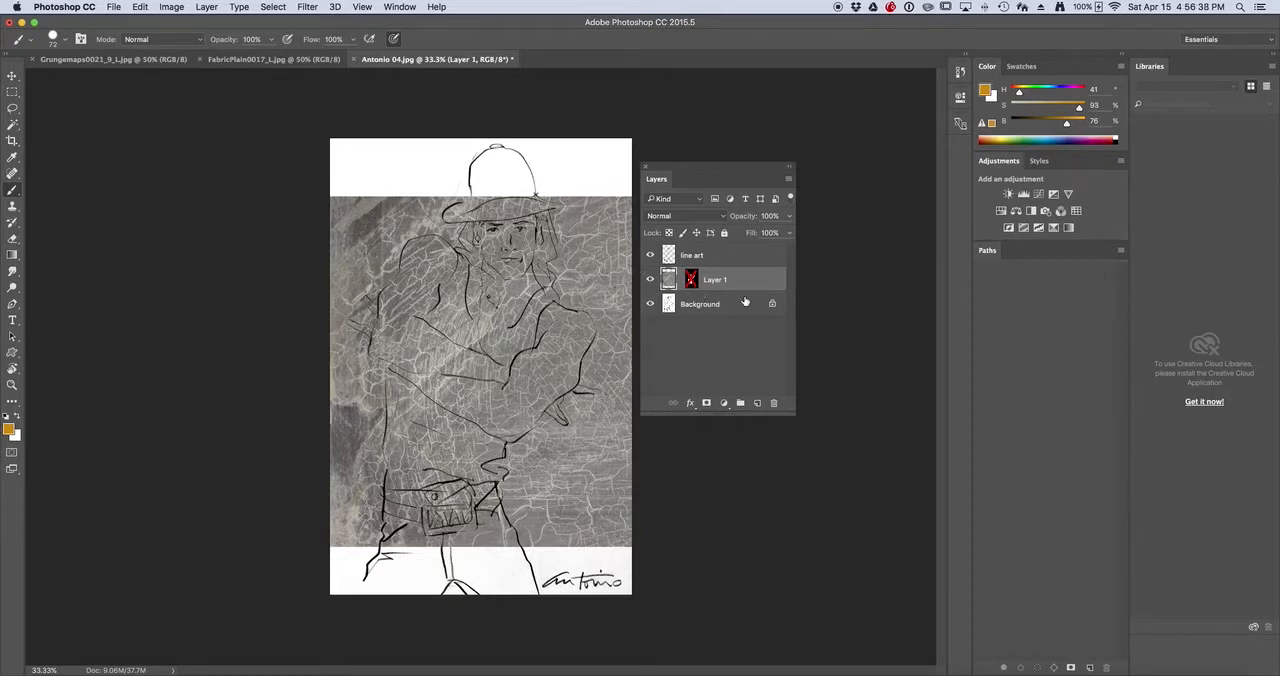
pyautogui.keyDown('shift'); pyautogui.click(691, 280); pyautogui.keyUp('shift')
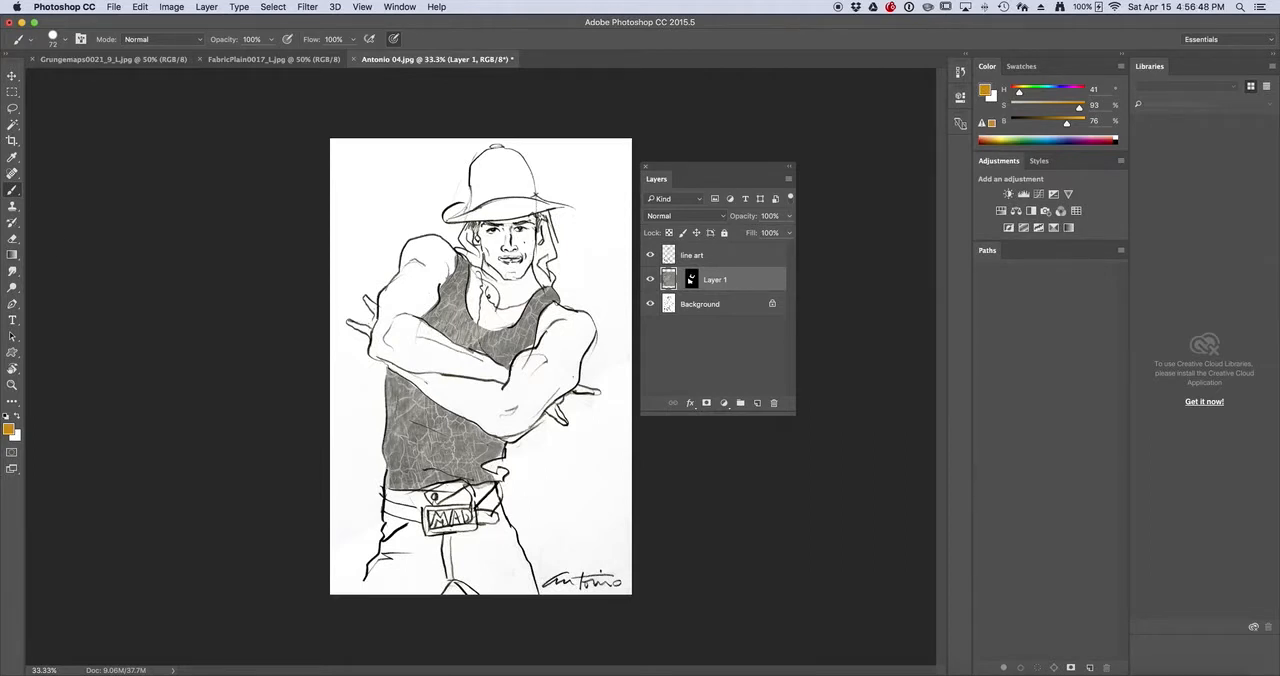
# Undo the accidental move of the line art and shift only Layer 1's texture image beneath its stationary mask
pyautogui.click(12, 76)
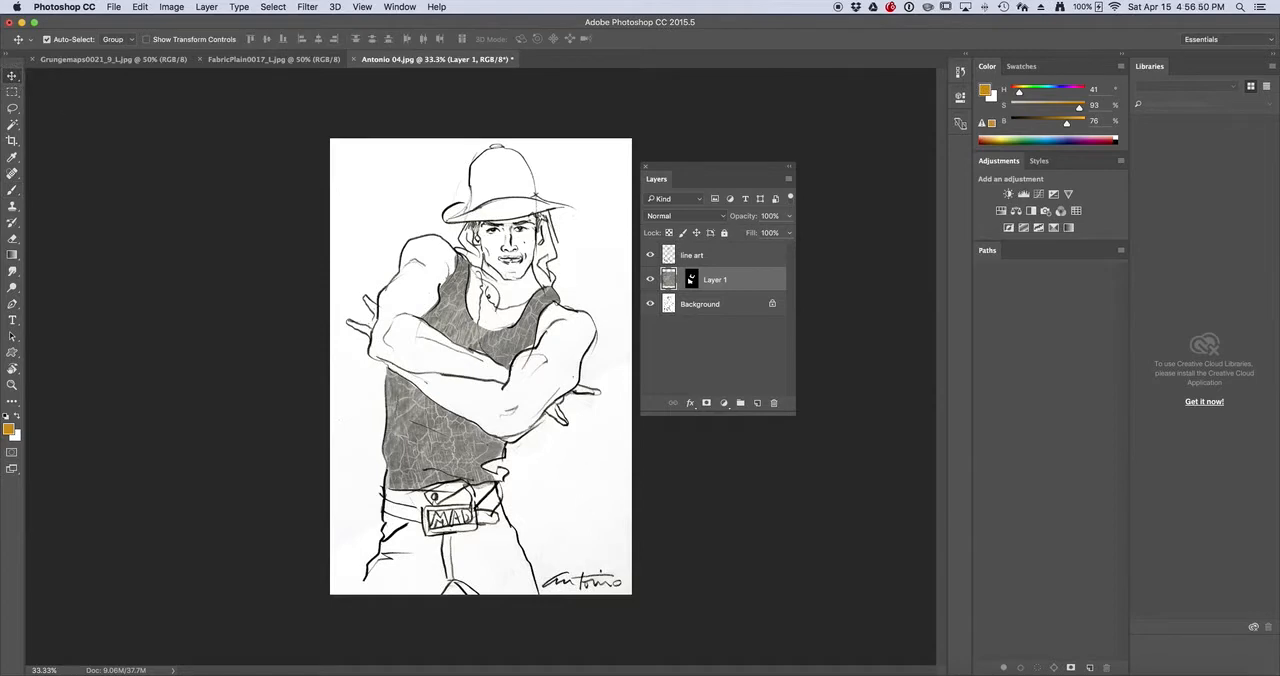
pyautogui.moveTo(410, 425); pyautogui.dragTo(412, 431)
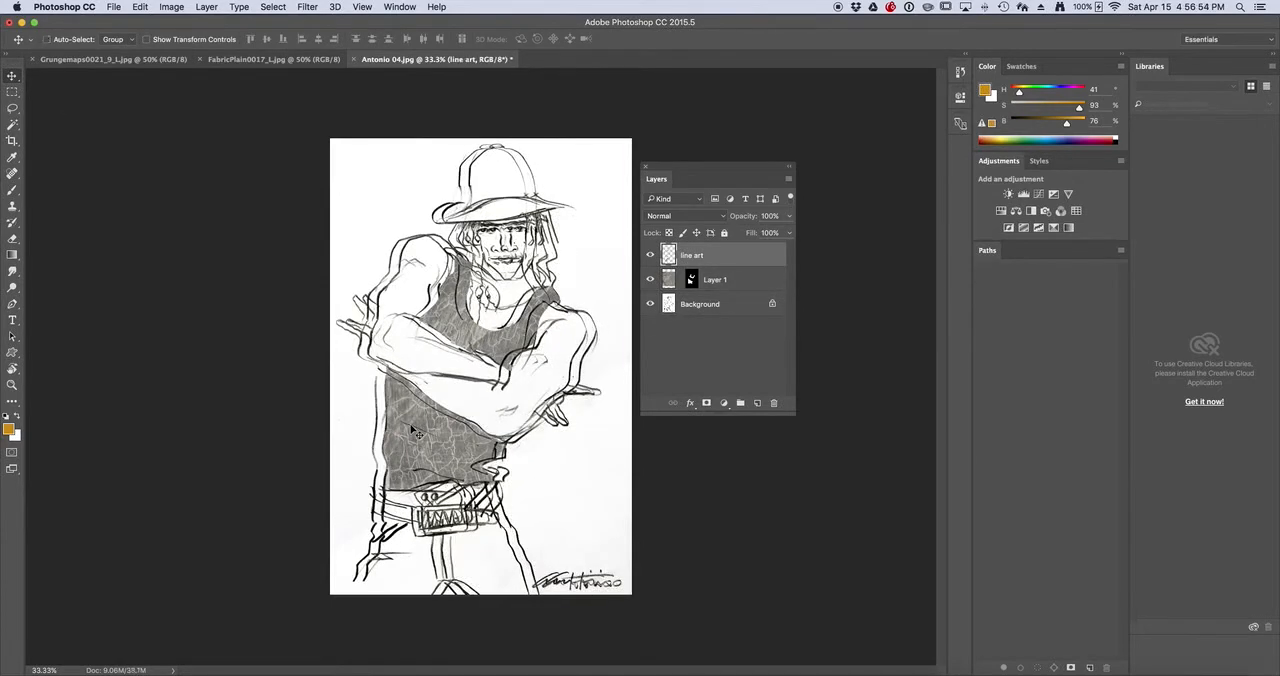
pyautogui.press('super+z')
pyautogui.click(670, 283)
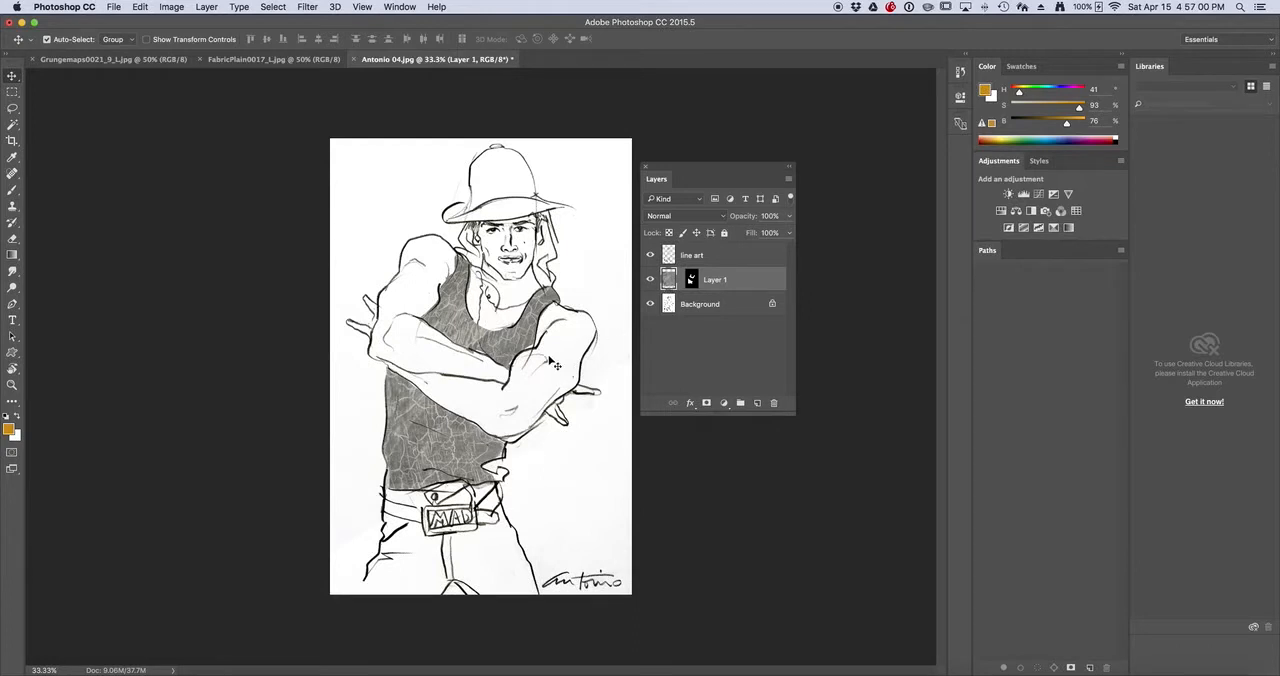
pyautogui.moveTo(482, 352)
pyautogui.mouseDown()
pyautogui.moveTo(492, 343)
pyautogui.moveTo(474, 348)
pyautogui.moveTo(486, 346)
pyautogui.moveTo(476, 370)
pyautogui.moveTo(463, 366)
pyautogui.moveTo(485, 360)
pyautogui.moveTo(459, 342)
pyautogui.mouseUp()
pyautogui.moveTo(430, 447); pyautogui.dragTo(417, 452)
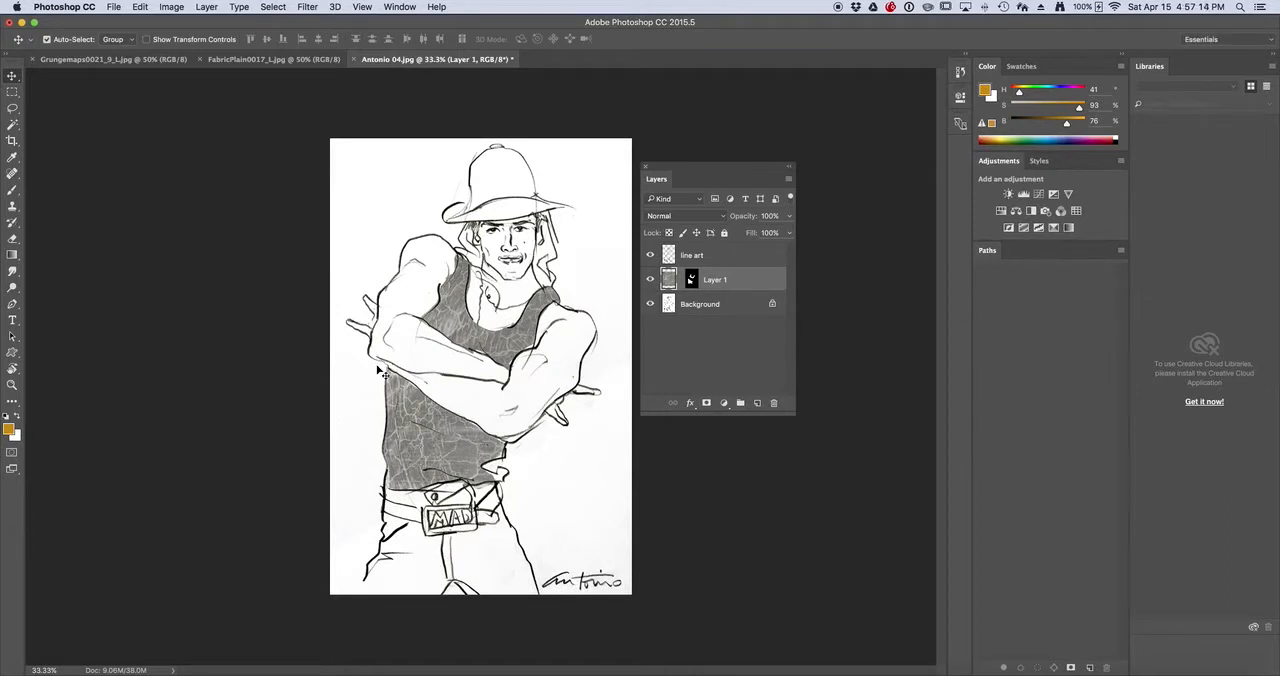
# Free Transform the texture image inside the mask, scaling it to about 63%, rotating it to about -50° and repositioning it over the shirt
pyautogui.click(141, 7)
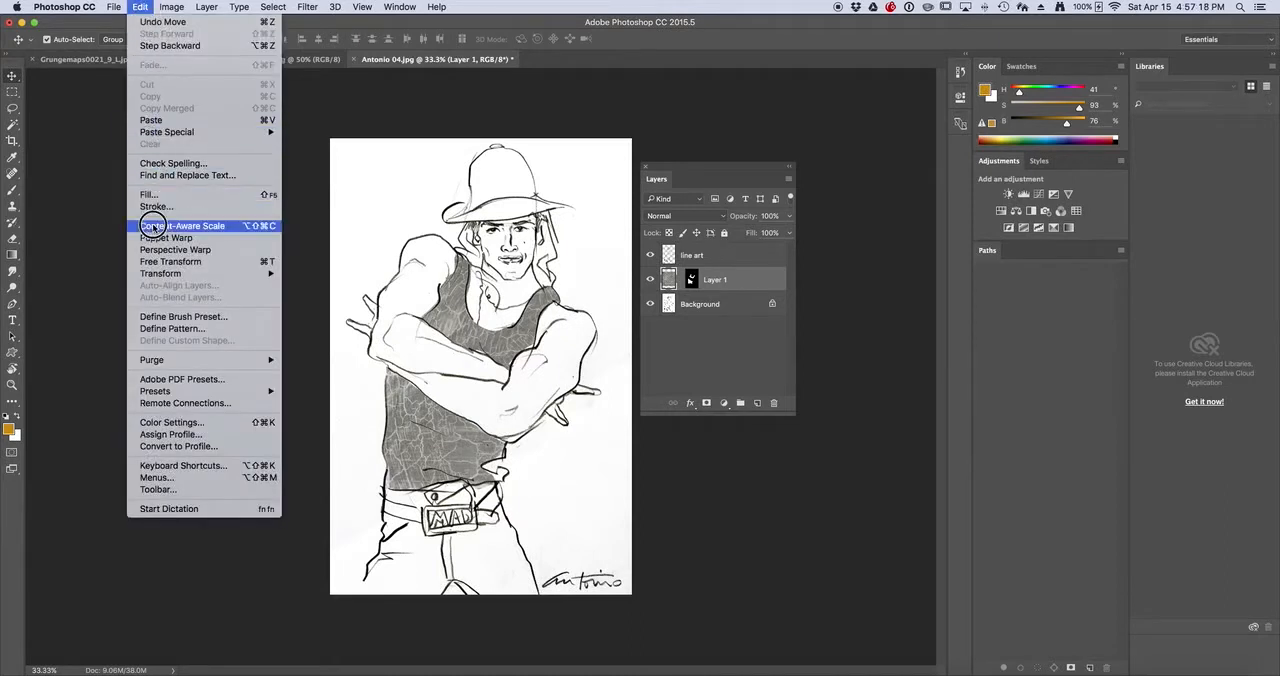
pyautogui.click(160, 261)
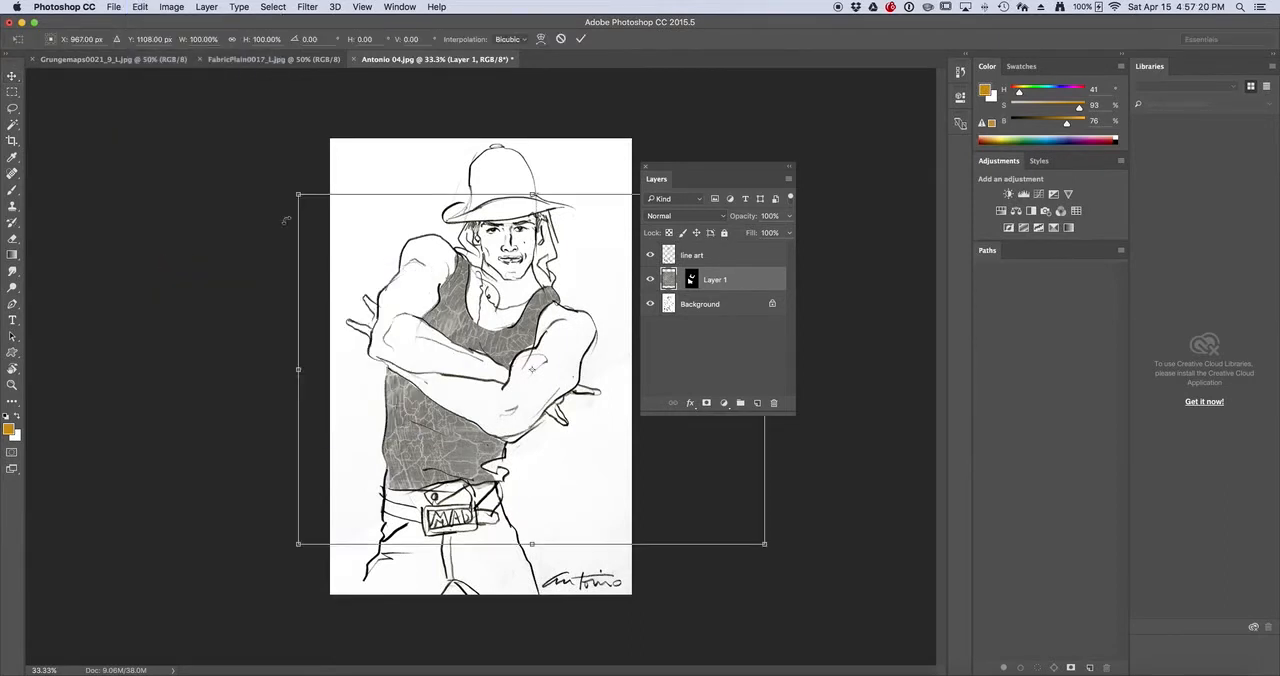
pyautogui.moveTo(265, 165); pyautogui.dragTo(265, 522)
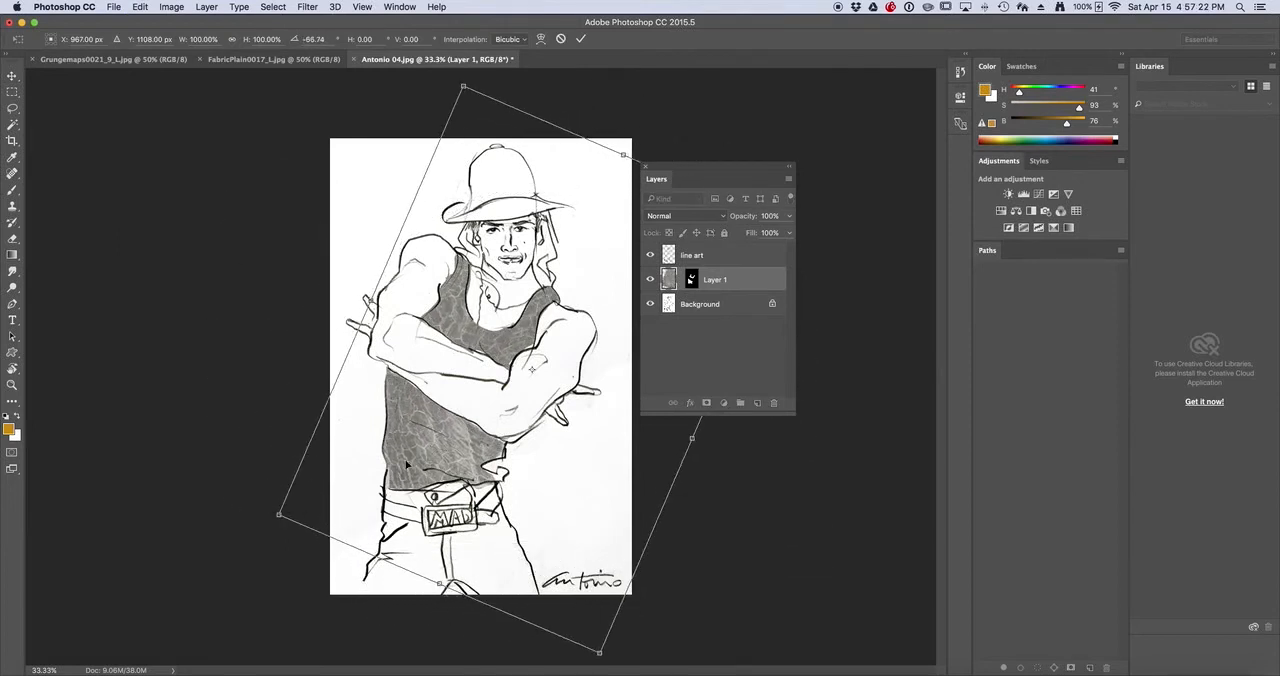
pyautogui.moveTo(423, 441); pyautogui.dragTo(388, 441)
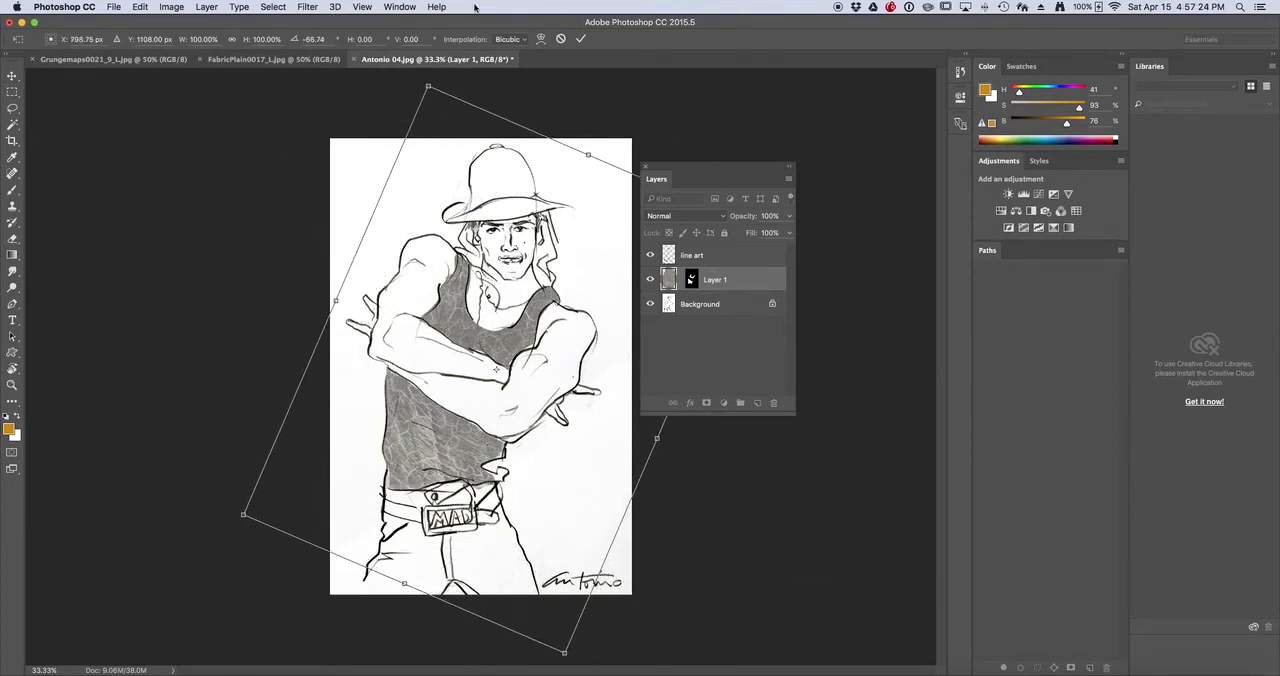
pyautogui.moveTo(428, 88); pyautogui.dragTo(432, 216)
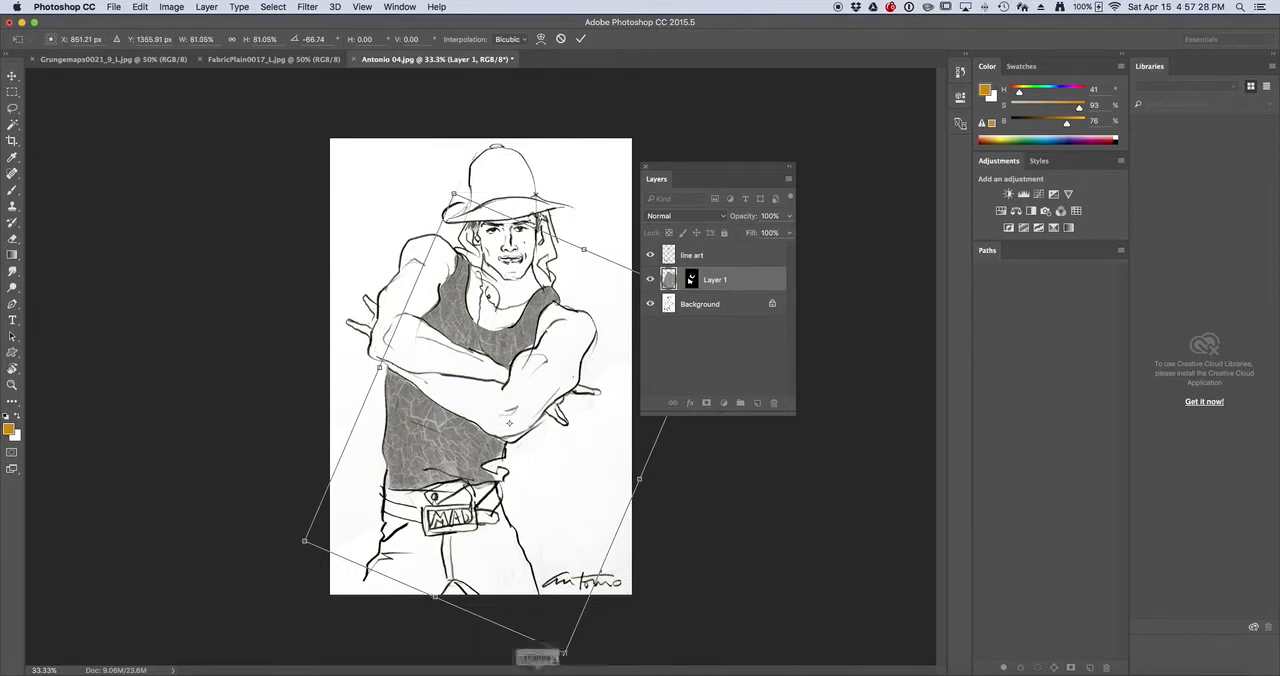
pyautogui.moveTo(565, 655); pyautogui.dragTo(513, 581)
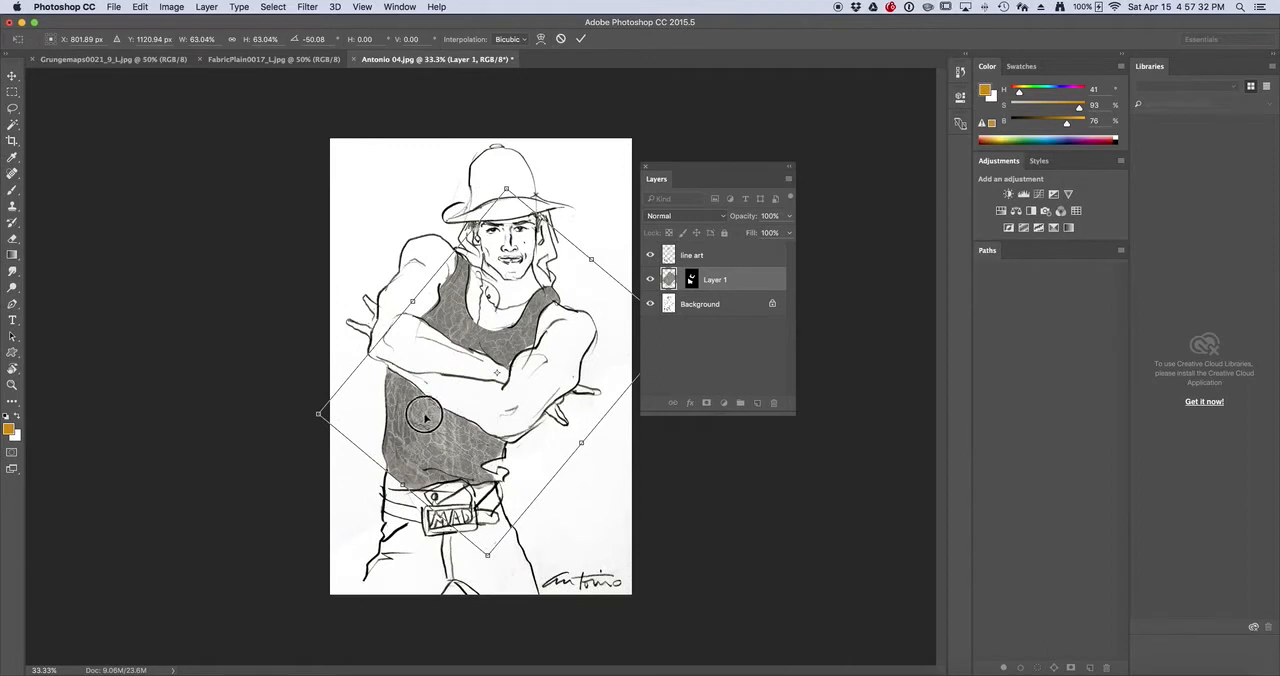
pyautogui.moveTo(430, 417); pyautogui.dragTo(417, 414)
pyautogui.press('Return')
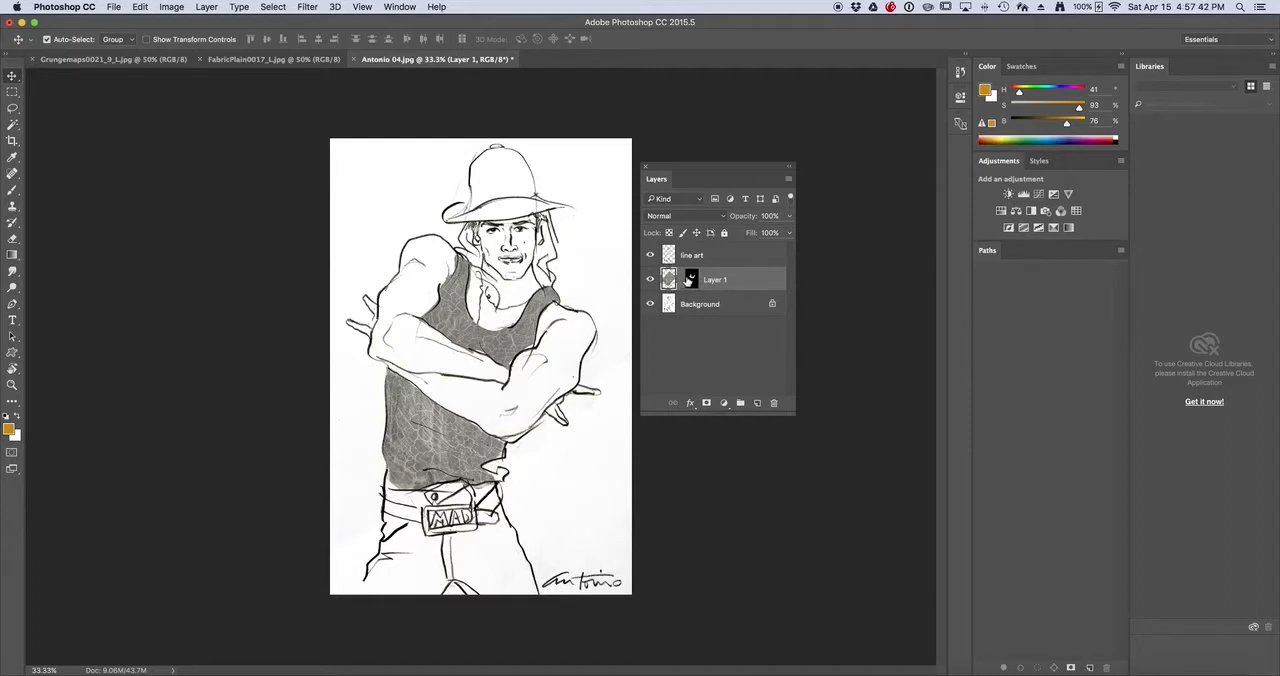
# Check the rotated texture with the mask switched off, restore the mask and shift the texture slightly within the shirt
pyautogui.keyDown('shift'); pyautogui.click(690, 282); pyautogui.keyUp('shift')
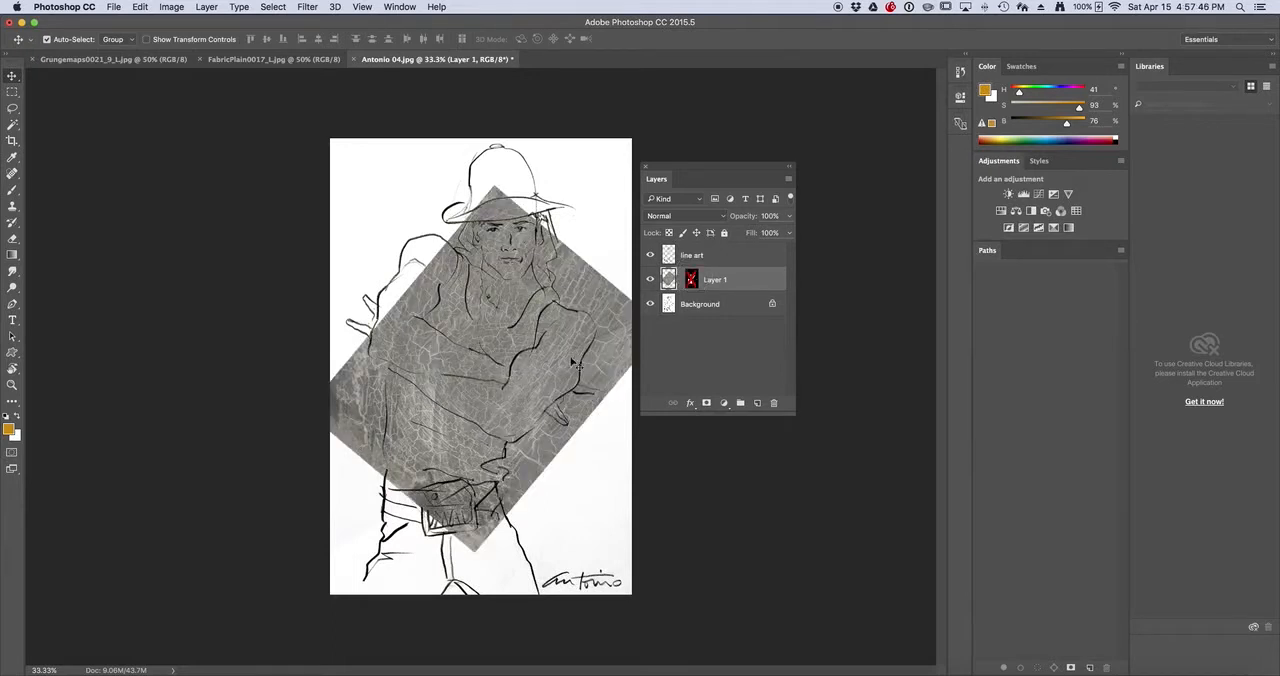
pyautogui.keyDown('shift'); pyautogui.click(692, 282); pyautogui.keyUp('shift')
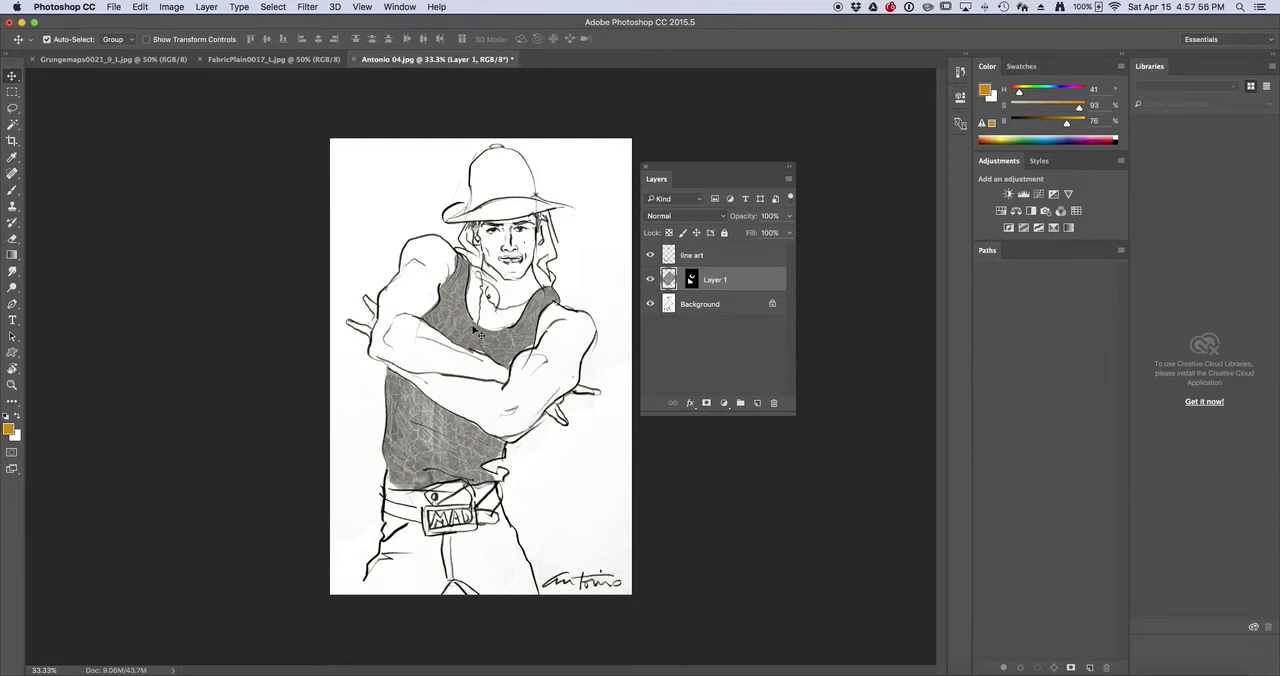
pyautogui.moveTo(500, 350)
pyautogui.mouseDown()
pyautogui.moveTo(460, 330)
pyautogui.moveTo(482, 348)
pyautogui.mouseUp()
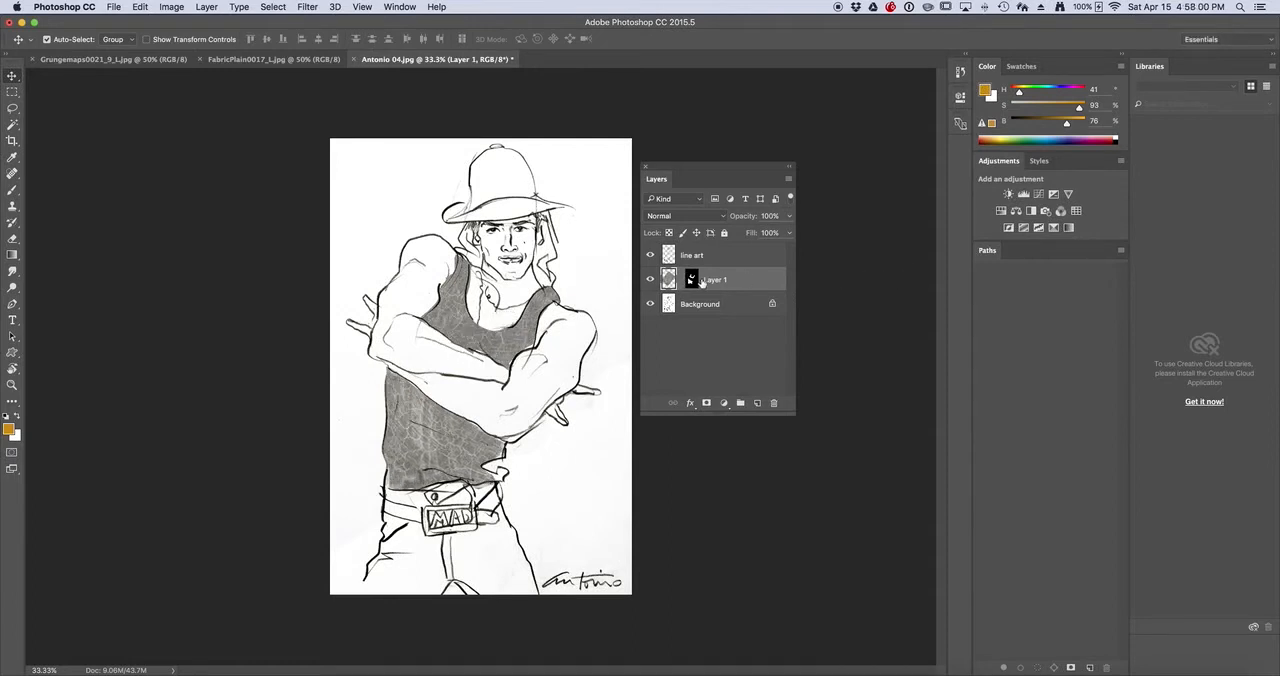
# Try moving with Layer 1's mask selected, and reposition the layer's texture image within the shirt shape
pyautogui.click(690, 280)
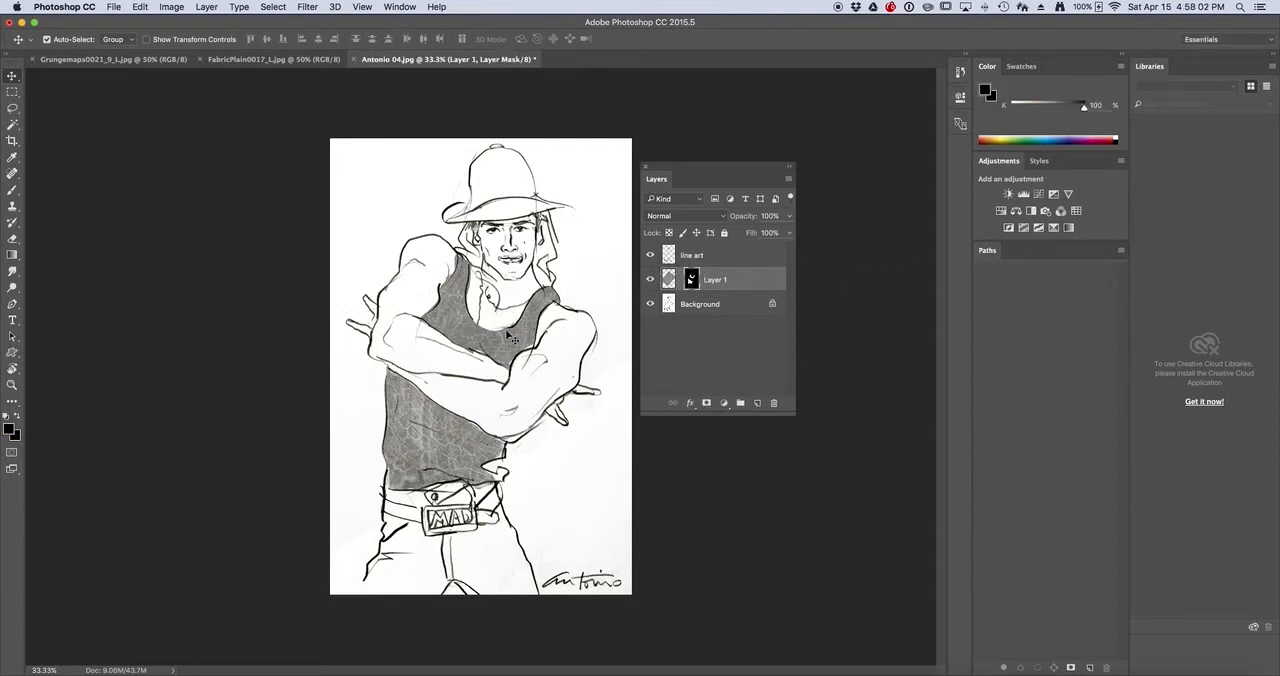
pyautogui.moveTo(510, 336)
pyautogui.mouseDown()
pyautogui.moveTo(530, 340)
pyautogui.moveTo(512, 335)
pyautogui.moveTo(522, 318)
pyautogui.moveTo(503, 340)
pyautogui.moveTo(508, 300)
pyautogui.moveTo(512, 310)
pyautogui.moveTo(441, 310)
pyautogui.moveTo(570, 335)
pyautogui.moveTo(490, 339)
pyautogui.mouseUp()
pyautogui.click(669, 280)
pyautogui.click(691, 279)
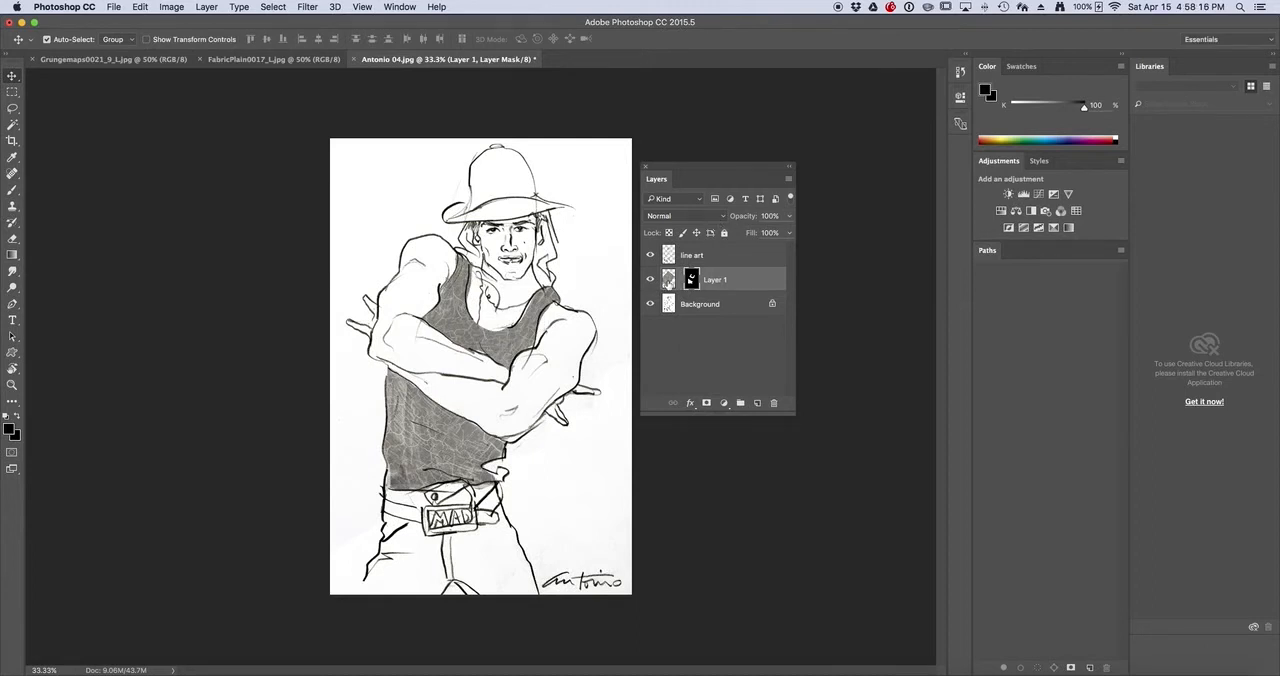
pyautogui.click(668, 280)
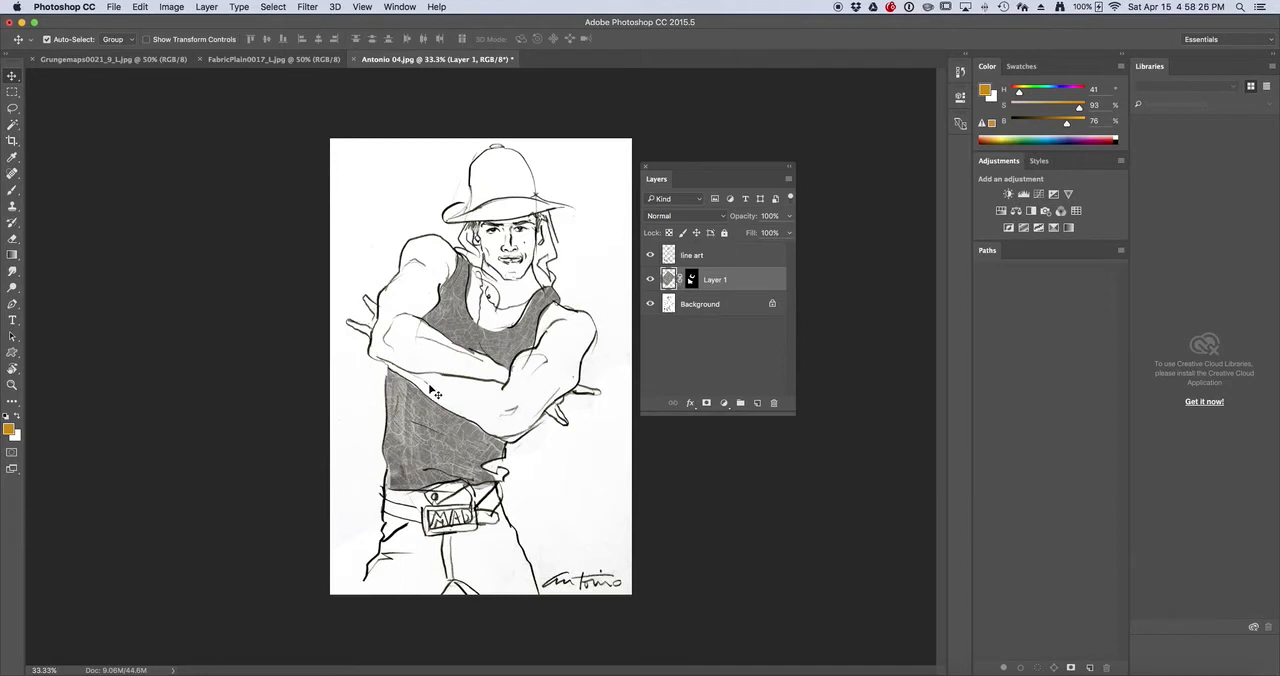
pyautogui.moveTo(484, 343)
pyautogui.mouseDown()
pyautogui.moveTo(488, 357)
pyautogui.moveTo(450, 309)
pyautogui.moveTo(473, 380)
pyautogui.moveTo(507, 338)
pyautogui.moveTo(481, 343)
pyautogui.mouseUp()
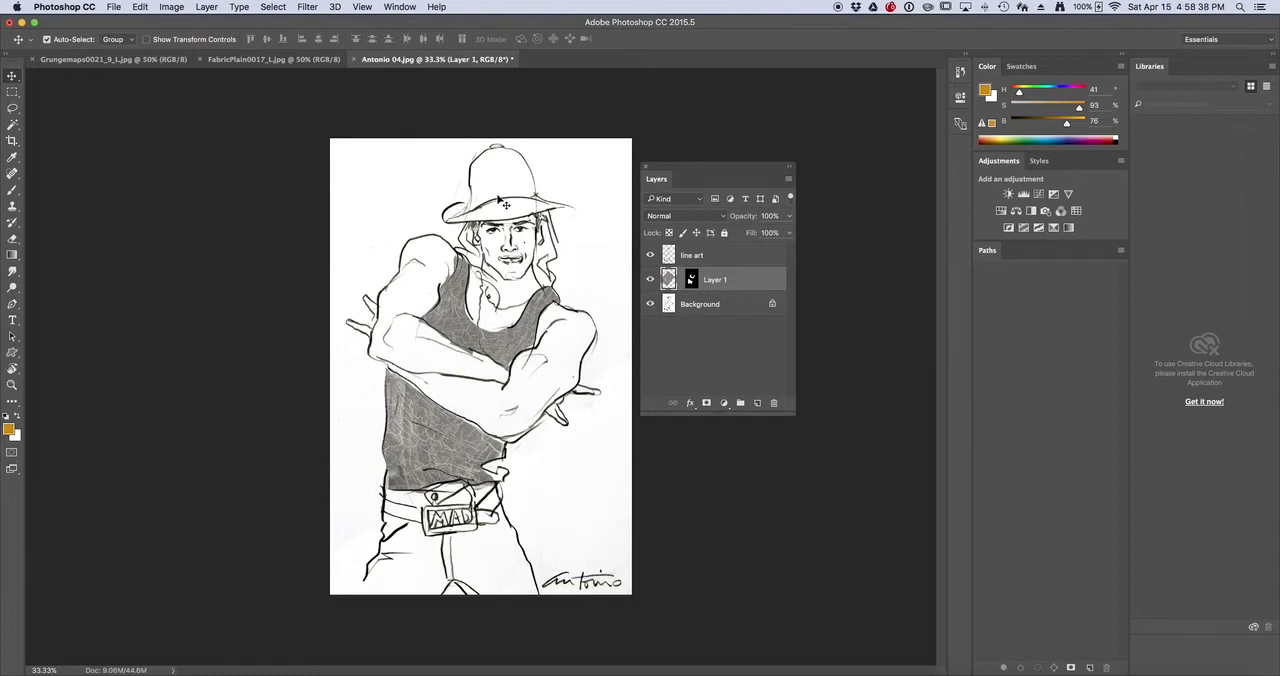
# Lasso a loose selection around the hat in the drawing, and copy the entire burlap image from FabricPlain0017_L.jpg
pyautogui.press('l')
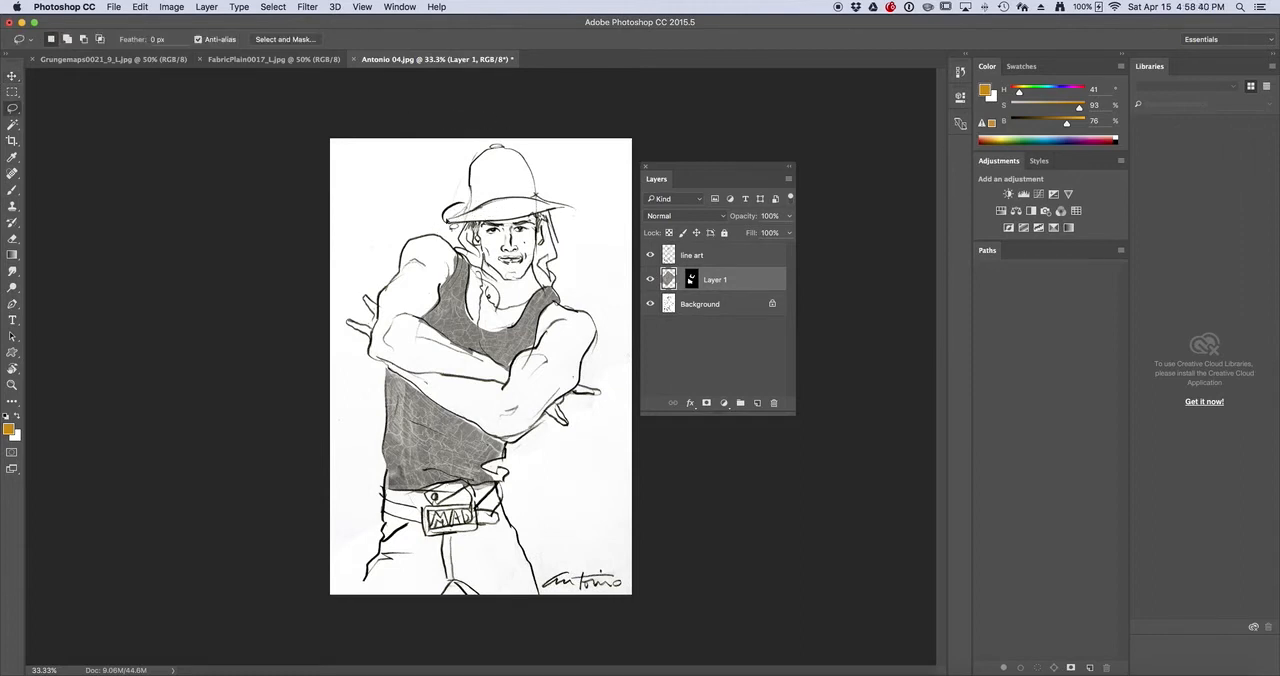
pyautogui.moveTo(452, 225)
pyautogui.mouseDown()
pyautogui.moveTo(471, 150)
pyautogui.moveTo(500, 130)
pyautogui.moveTo(528, 137)
pyautogui.moveTo(543, 187)
pyautogui.moveTo(587, 210)
pyautogui.moveTo(479, 232)
pyautogui.moveTo(440, 200)
pyautogui.mouseUp()
pyautogui.click(240, 62)
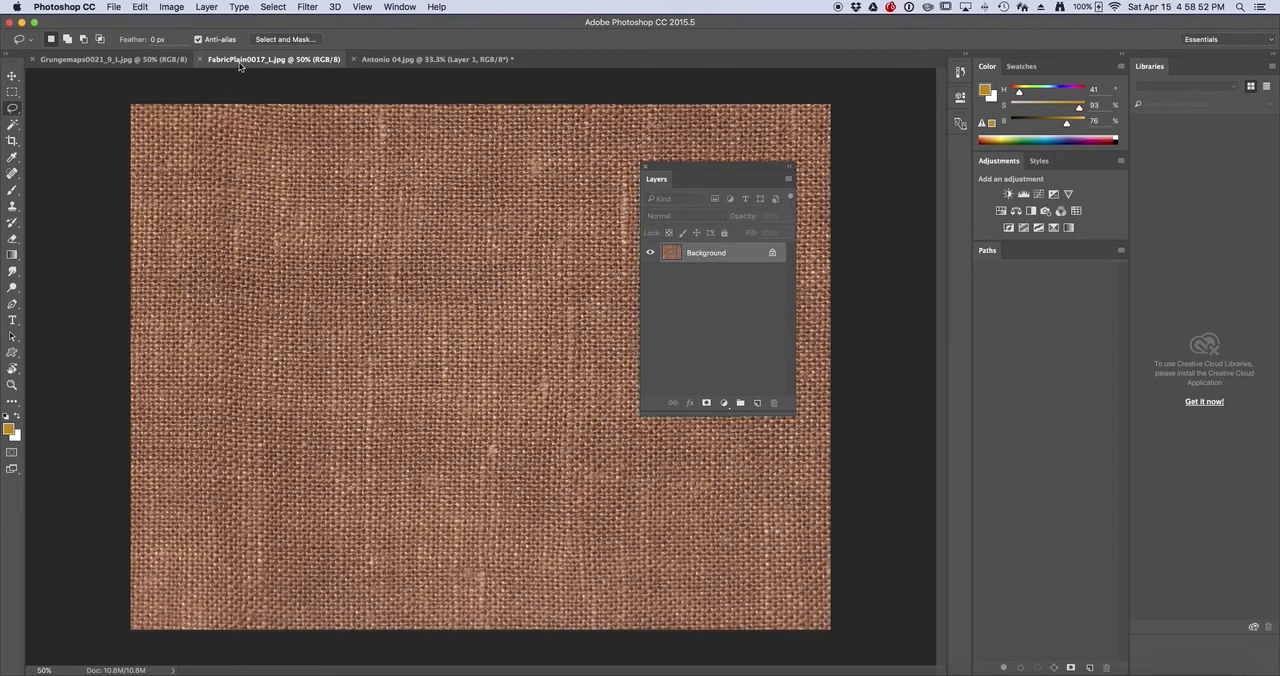
pyautogui.click(286, 9)
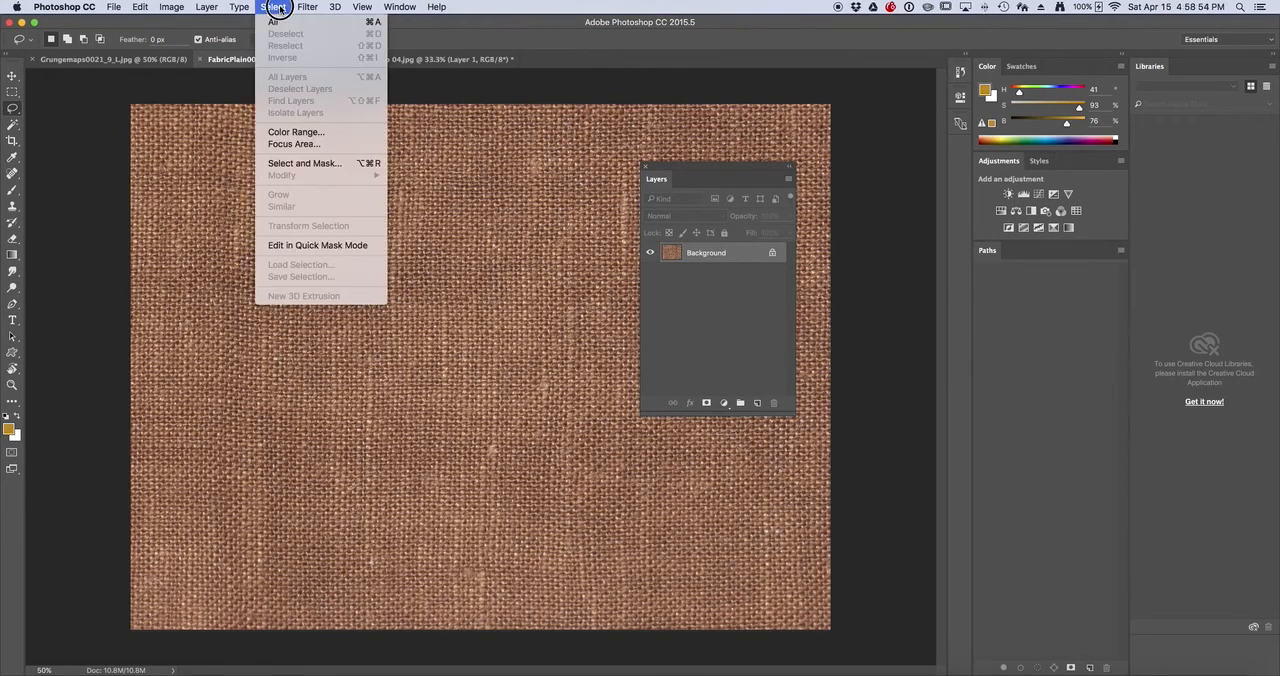
pyautogui.click(286, 22)
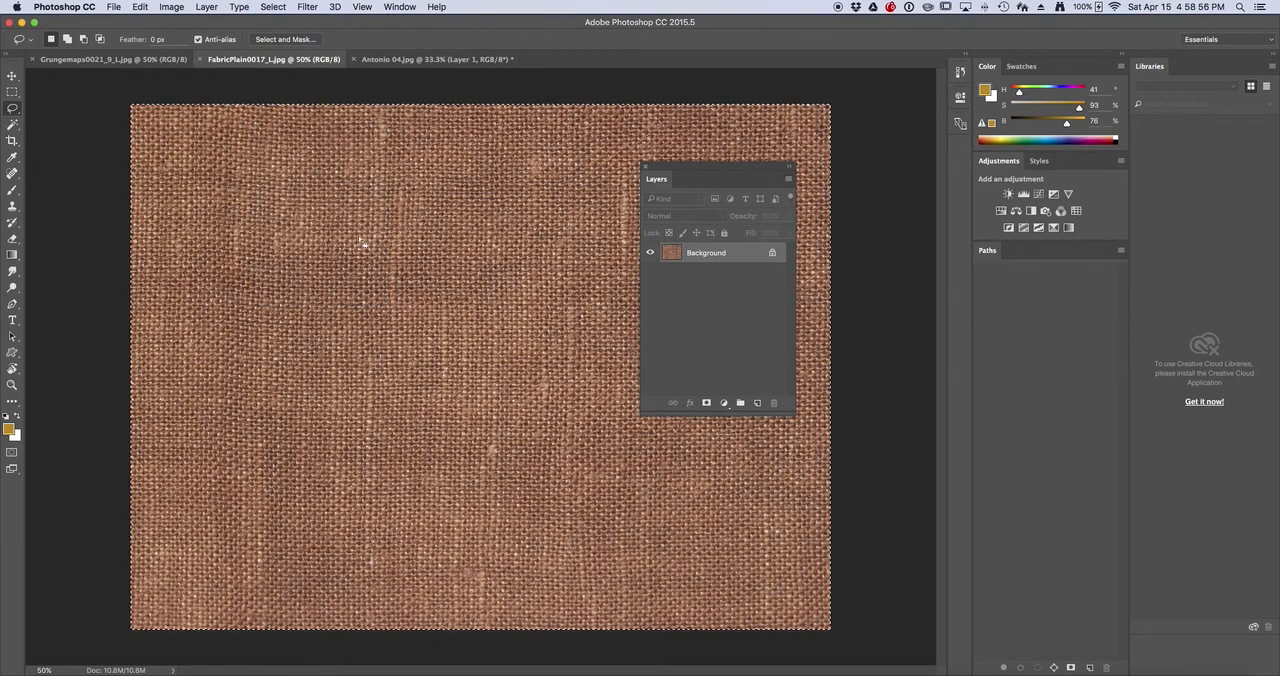
pyautogui.click(140, 7)
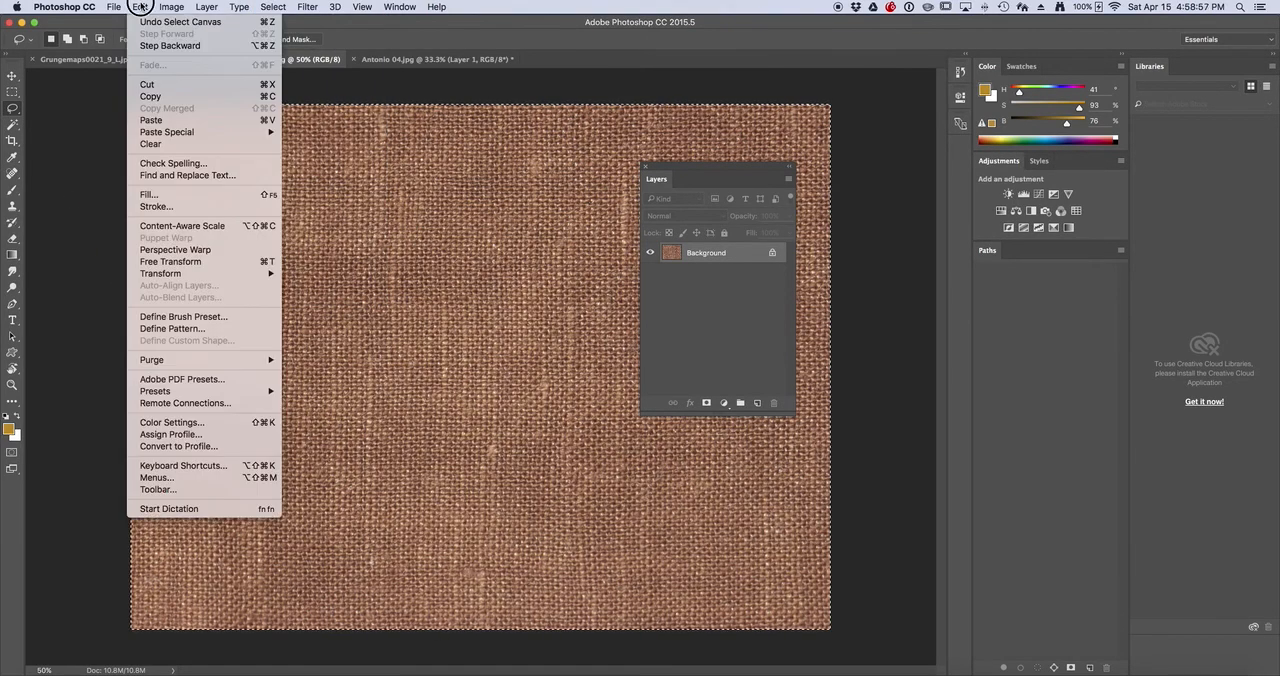
pyautogui.click(147, 96)
# Paste the copied burlap into the hat selection in Antonio 04.jpg with Paste Into
pyautogui.click(428, 60)
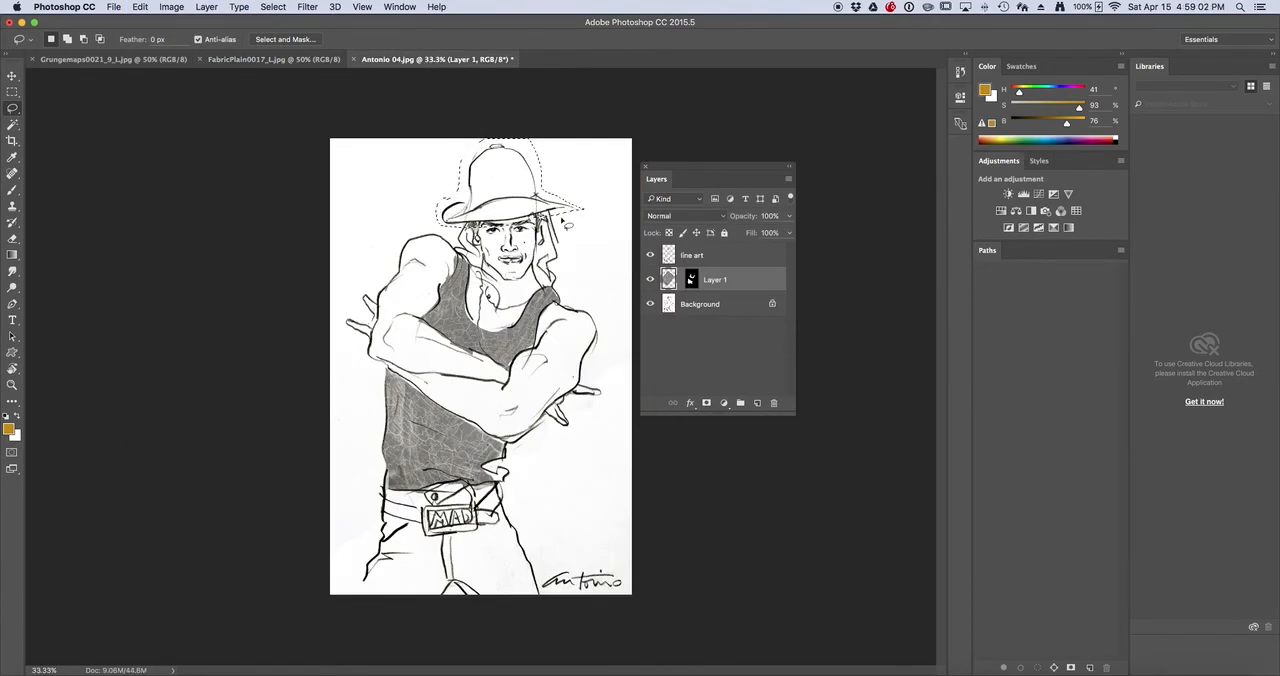
pyautogui.click(140, 7)
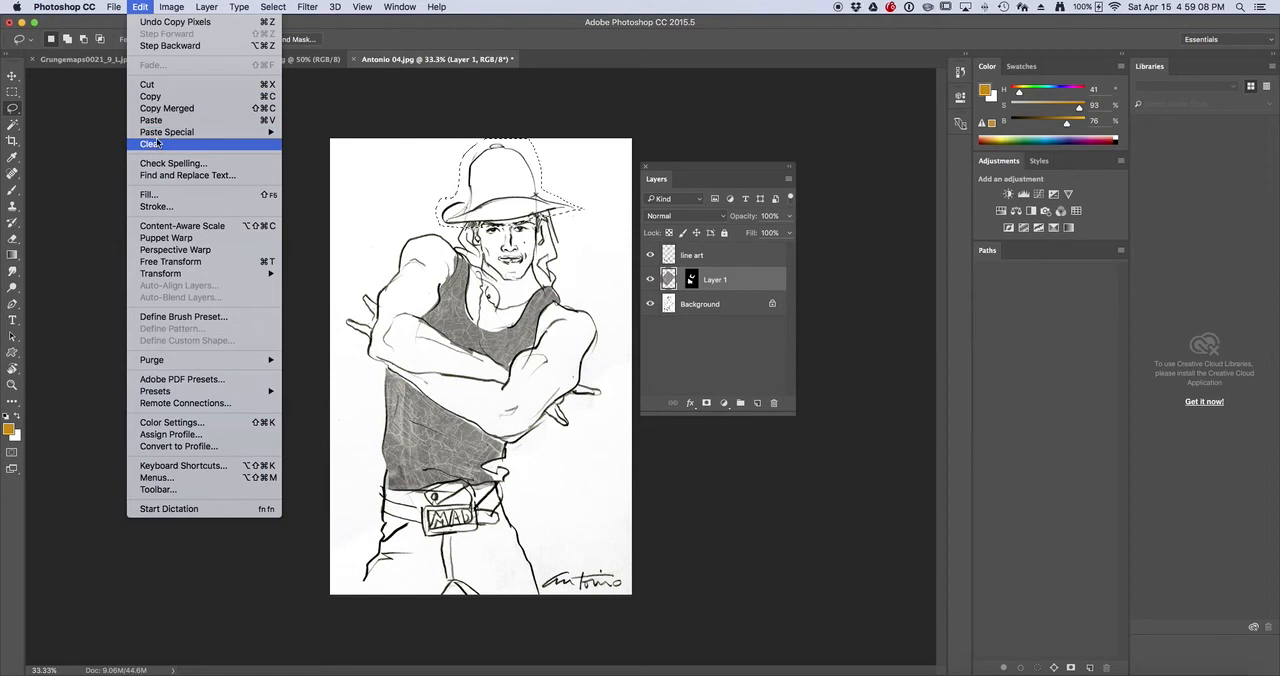
pyautogui.moveTo(158, 134)
pyautogui.click(369, 146)
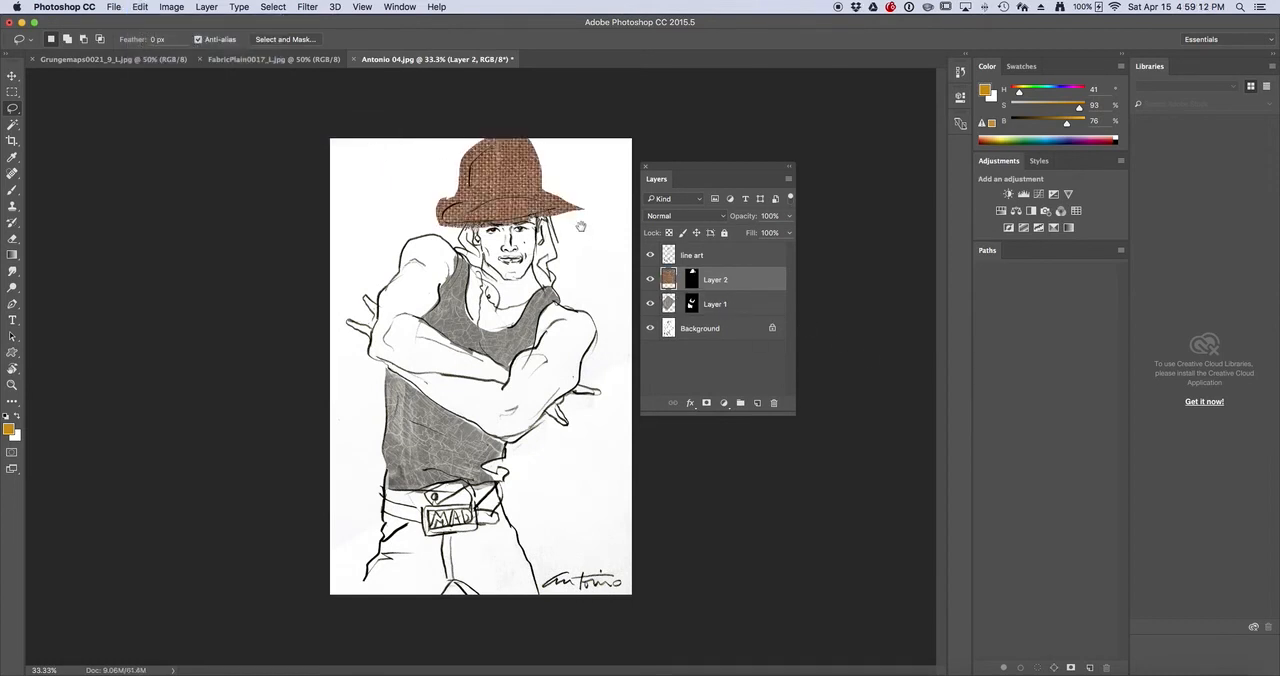
# Paint black on Layer 2's mask with the Brush to trim the burlap spilling outside the hat's outline
pyautogui.keyDown('alt'); pyautogui.click(541, 212); pyautogui.keyUp('alt')
pyautogui.keyDown('alt'); pyautogui.click(541, 212); pyautogui.keyUp('alt')
pyautogui.keyDown('super'); pyautogui.click(497, 284); pyautogui.keyUp('super')
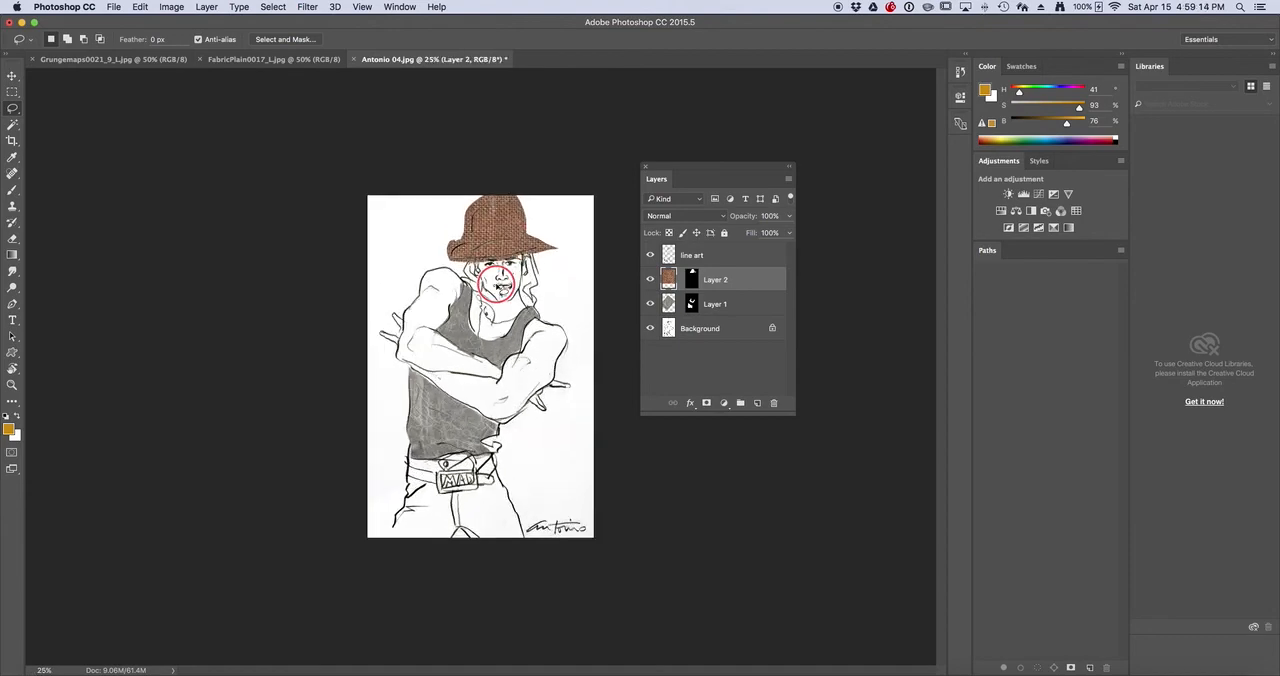
pyautogui.keyDown('super'); pyautogui.click(497, 284); pyautogui.keyUp('super')
pyautogui.keyDown('super'); pyautogui.click(497, 284); pyautogui.keyUp('super')
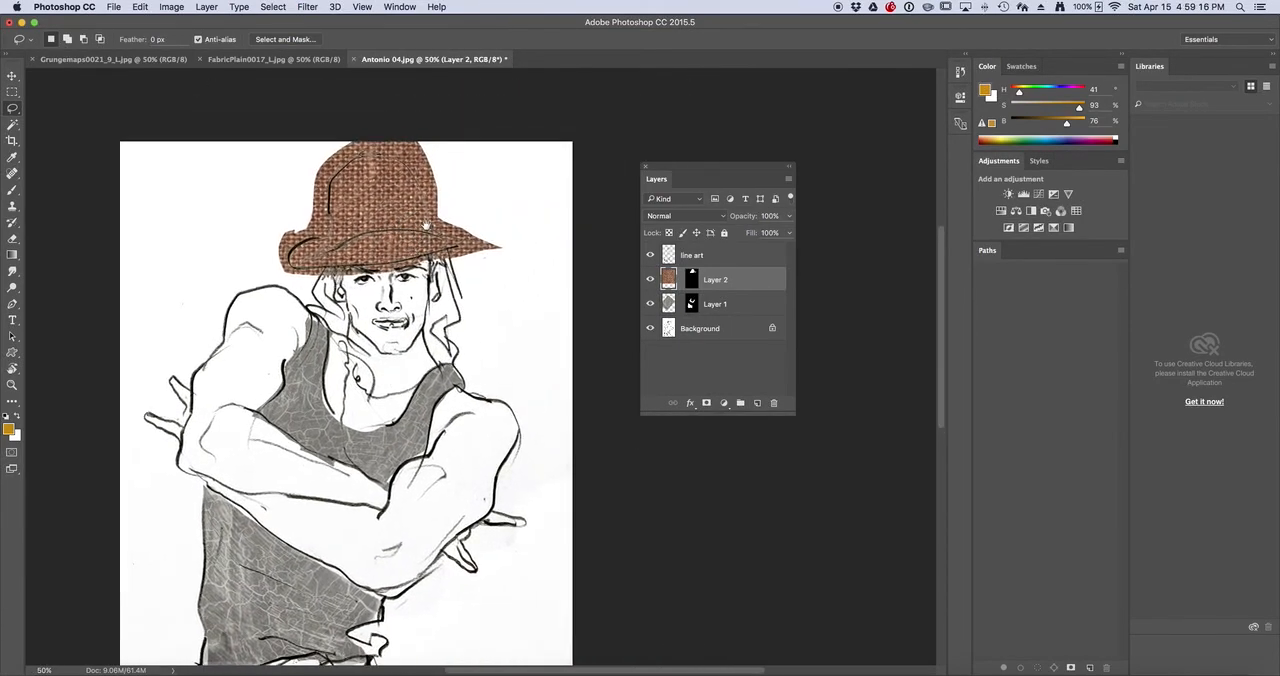
pyautogui.click(690, 280)
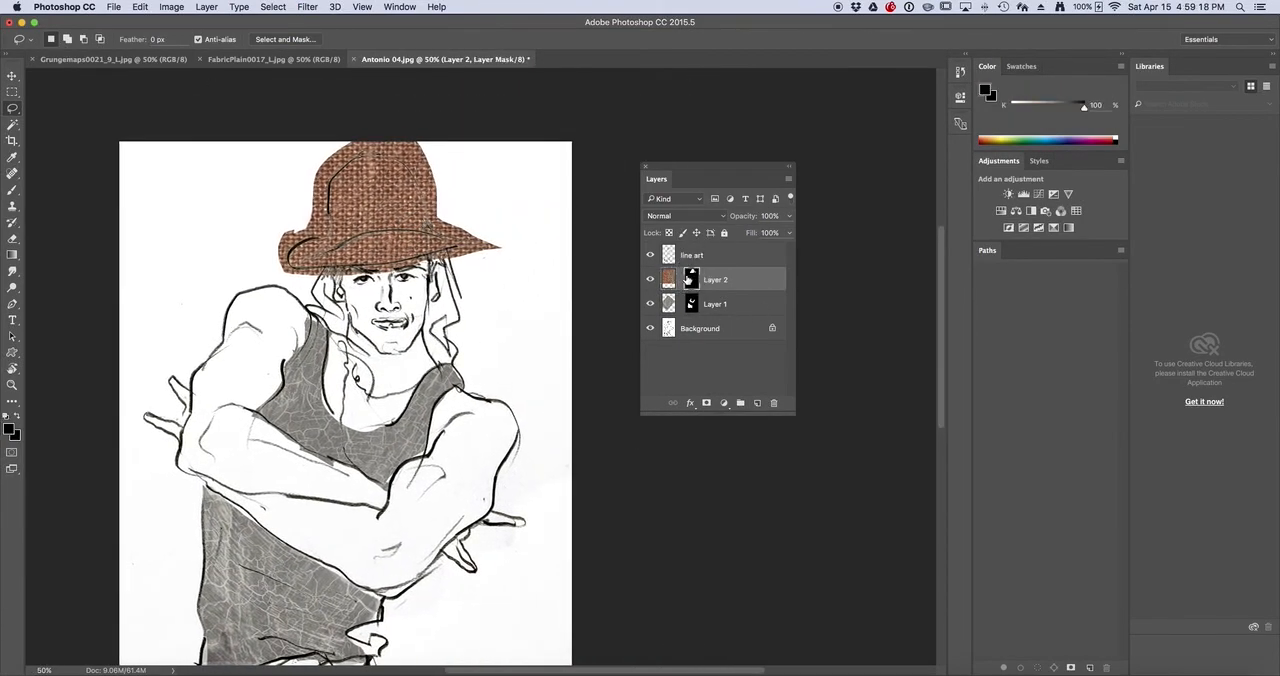
pyautogui.press('b')
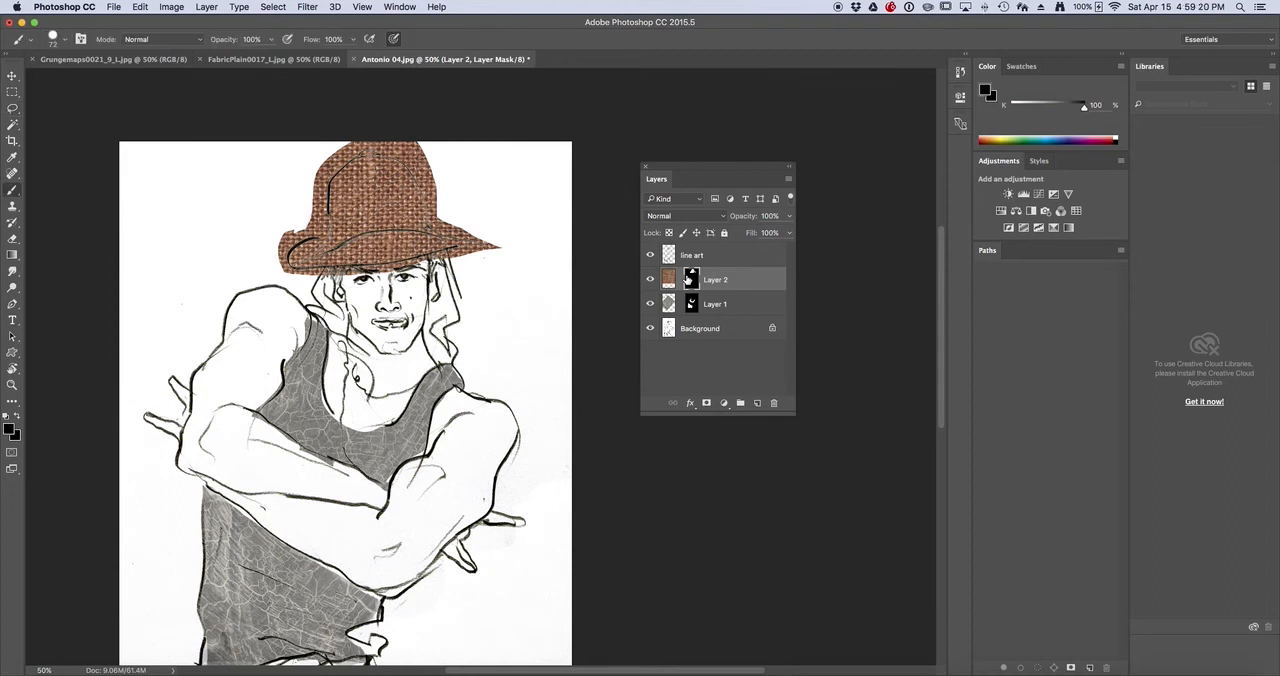
pyautogui.press('x')
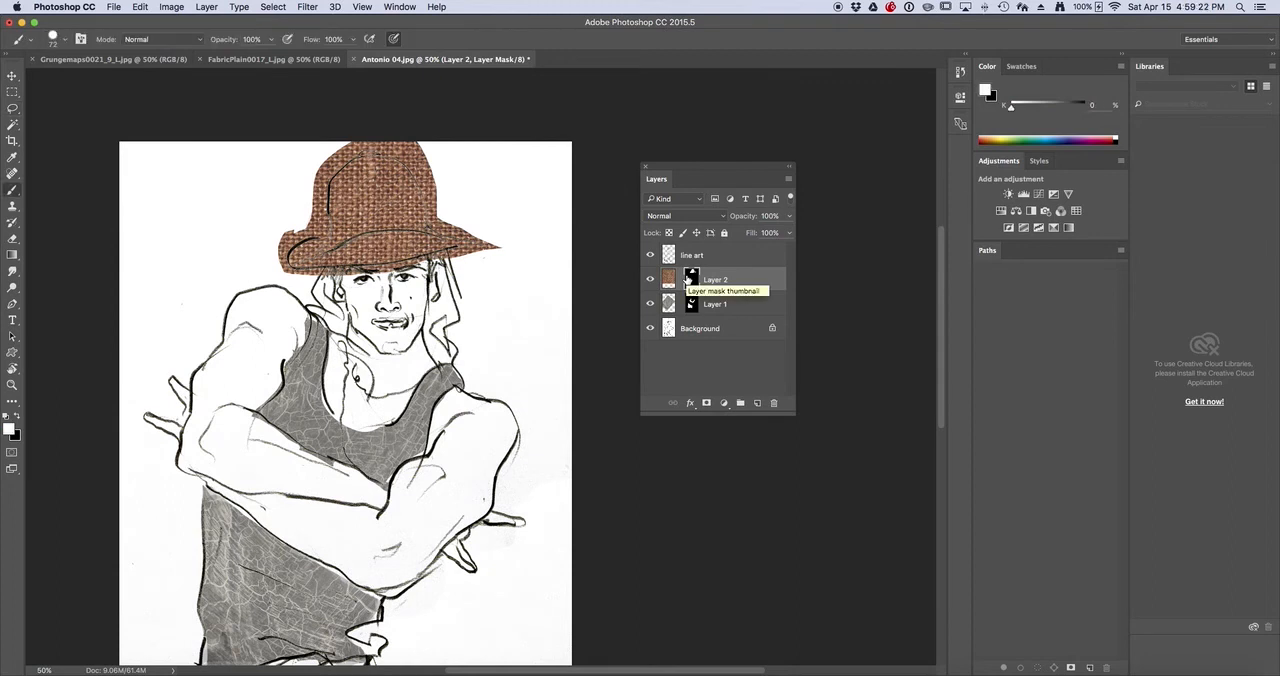
pyautogui.press('x')
pyautogui.moveTo(460, 257)
pyautogui.mouseDown()
pyautogui.moveTo(491, 244)
pyautogui.moveTo(474, 227)
pyautogui.moveTo(446, 230)
pyautogui.moveTo(402, 156)
pyautogui.moveTo(359, 150)
pyautogui.moveTo(322, 197)
pyautogui.moveTo(328, 228)
pyautogui.moveTo(286, 270)
pyautogui.moveTo(480, 245)
pyautogui.moveTo(429, 260)
pyautogui.moveTo(461, 229)
pyautogui.moveTo(441, 215)
pyautogui.moveTo(415, 145)
pyautogui.moveTo(400, 142)
pyautogui.moveTo(352, 139)
pyautogui.moveTo(282, 261)
pyautogui.moveTo(341, 153)
pyautogui.moveTo(311, 231)
pyautogui.mouseUp()
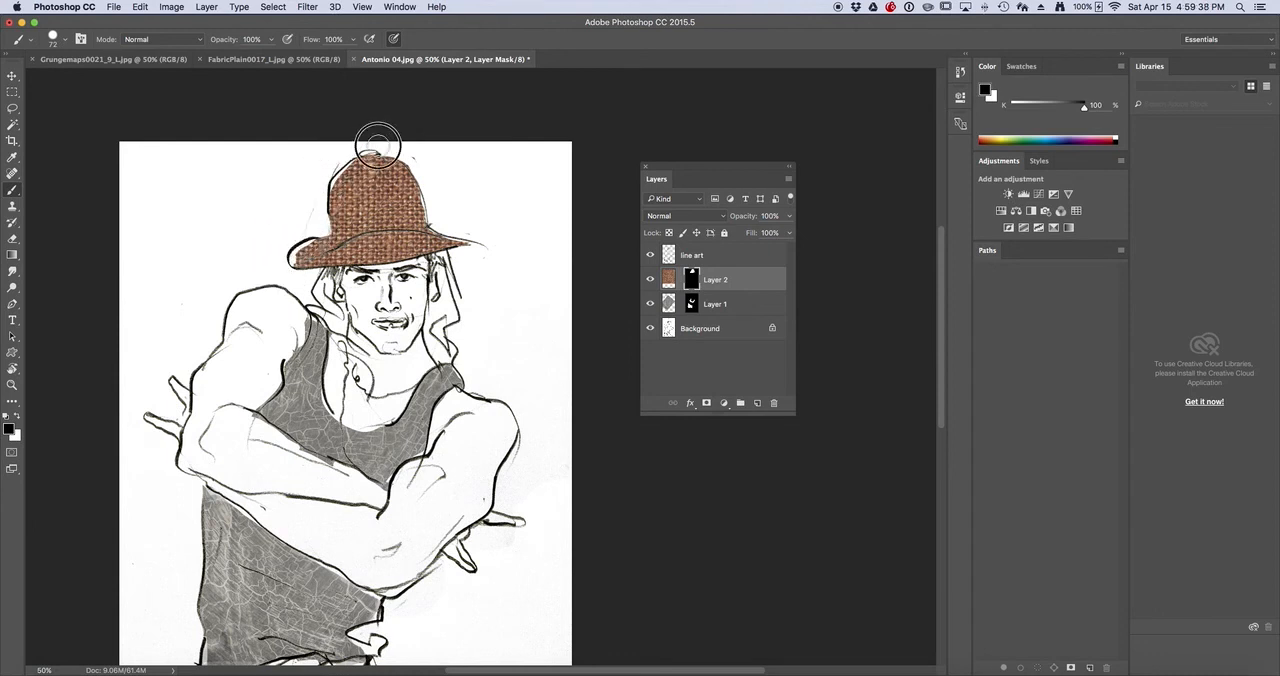
pyautogui.moveTo(378, 145)
pyautogui.mouseDown()
pyautogui.moveTo(421, 163)
pyautogui.moveTo(477, 234)
pyautogui.mouseUp()
pyautogui.moveTo(336, 158); pyautogui.dragTo(316, 212)
pyautogui.moveTo(463, 227)
pyautogui.mouseDown()
pyautogui.moveTo(469, 246)
pyautogui.moveTo(480, 226)
pyautogui.mouseUp()
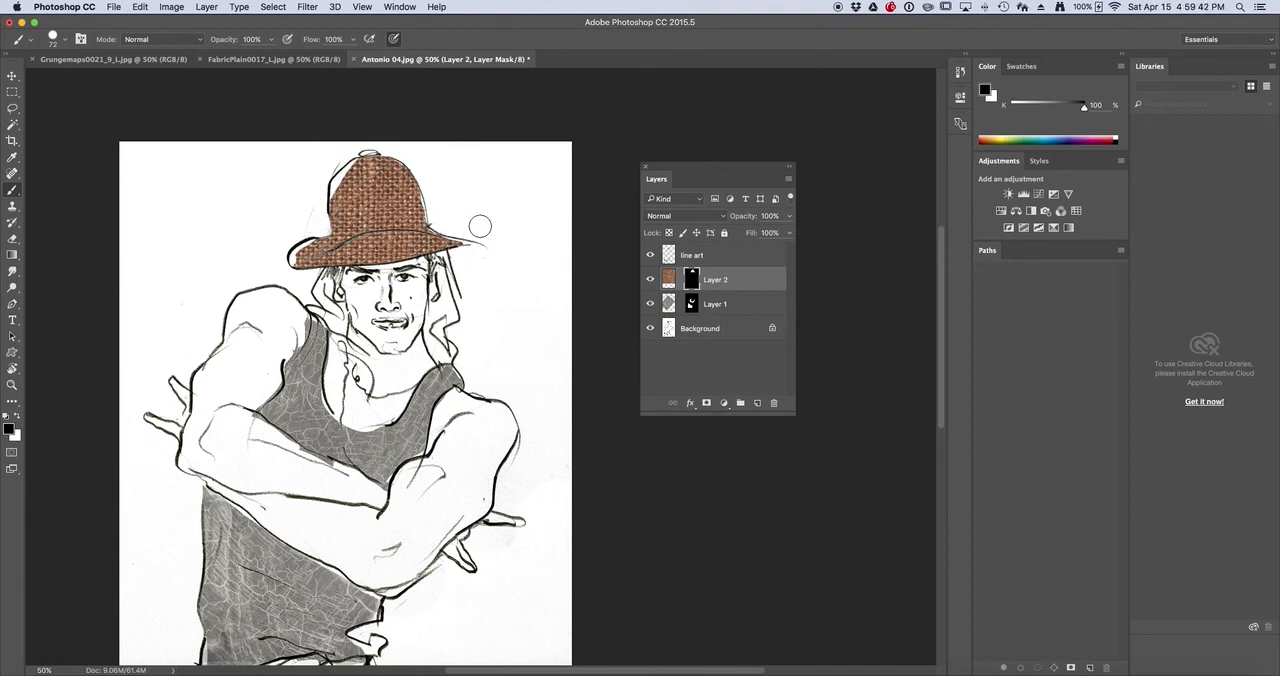
# Paint white on Layer 2's mask to restore burlap at the hat's crown, top knob and brim edges
pyautogui.press('x')
pyautogui.moveTo(340, 195)
pyautogui.mouseDown()
pyautogui.moveTo(360, 160)
pyautogui.moveTo(335, 188)
pyautogui.moveTo(371, 164)
pyautogui.mouseUp()
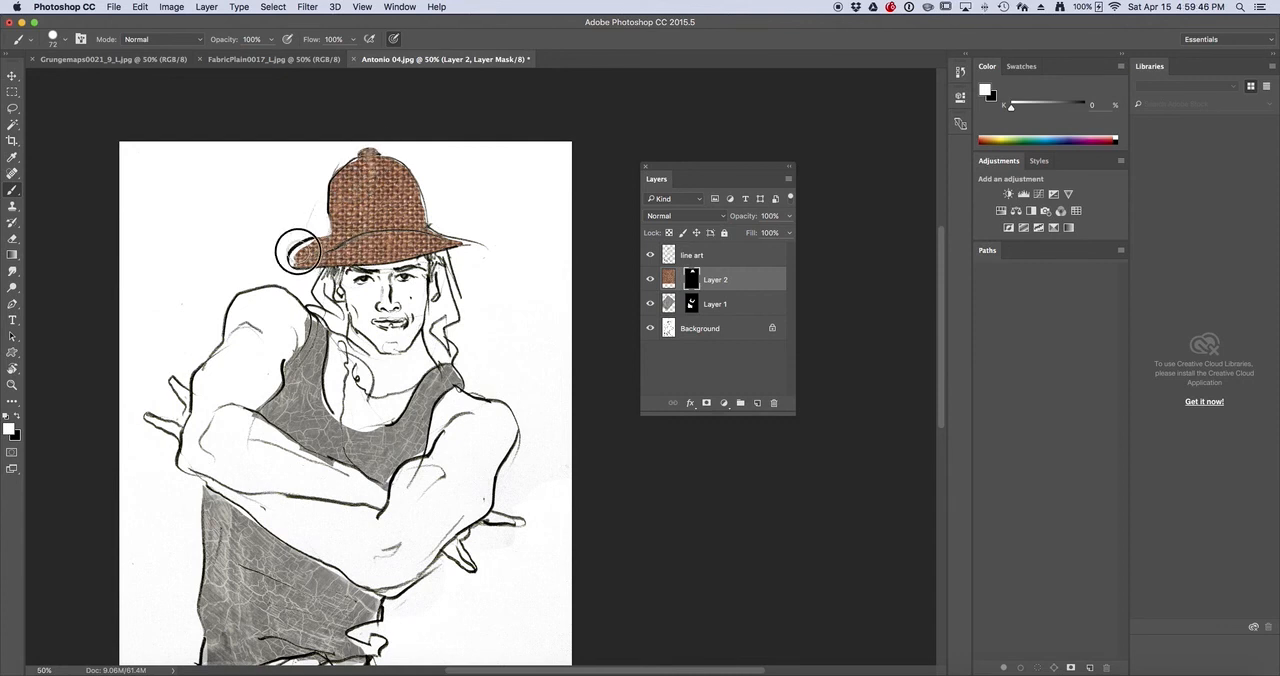
pyautogui.moveTo(298, 251)
pyautogui.mouseDown()
pyautogui.moveTo(308, 243)
pyautogui.moveTo(290, 268)
pyautogui.mouseUp()
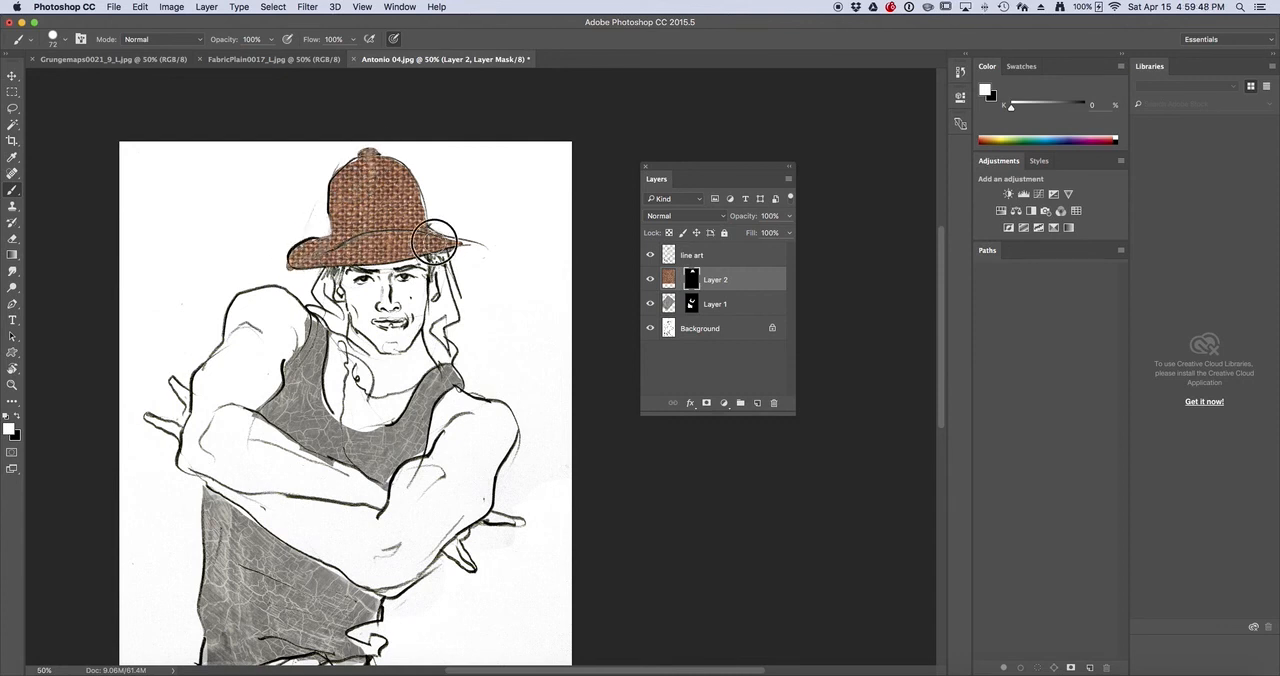
pyautogui.moveTo(415, 202); pyautogui.dragTo(410, 218)
# Free Transform Layer 2's burlap image inside its mask, scaling it to about 39% and positioning it to cover the hat
pyautogui.click(669, 279)
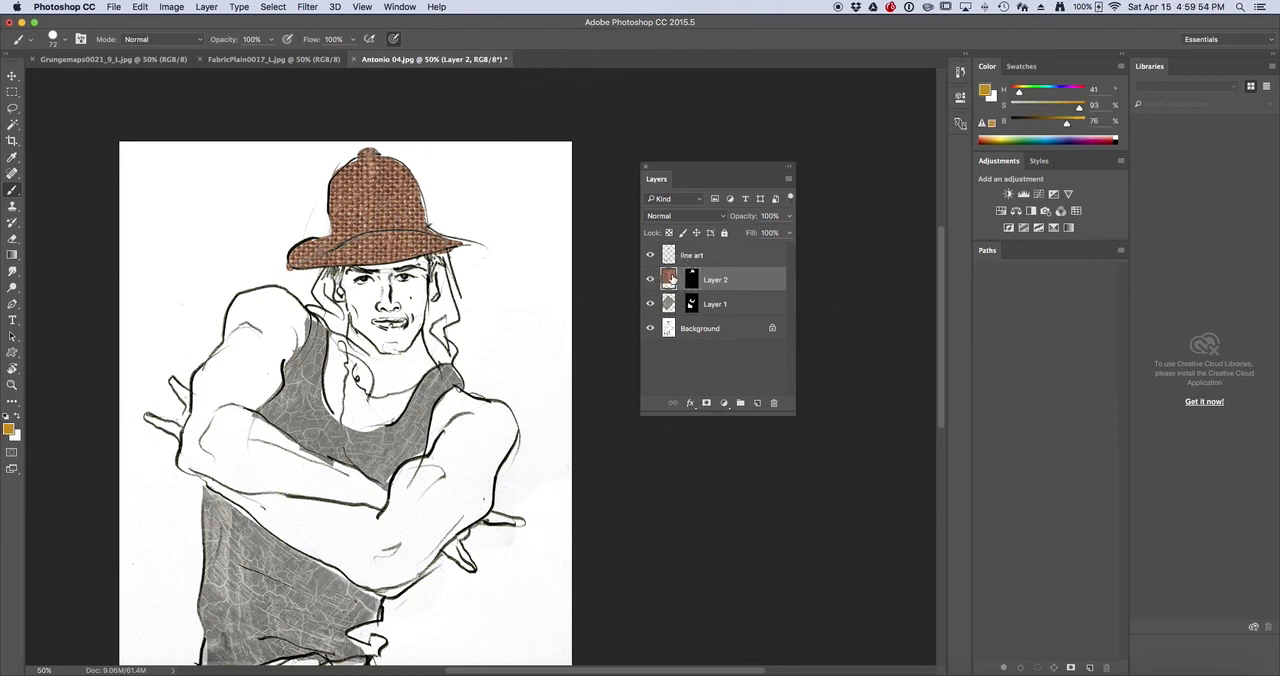
pyautogui.click(138, 8)
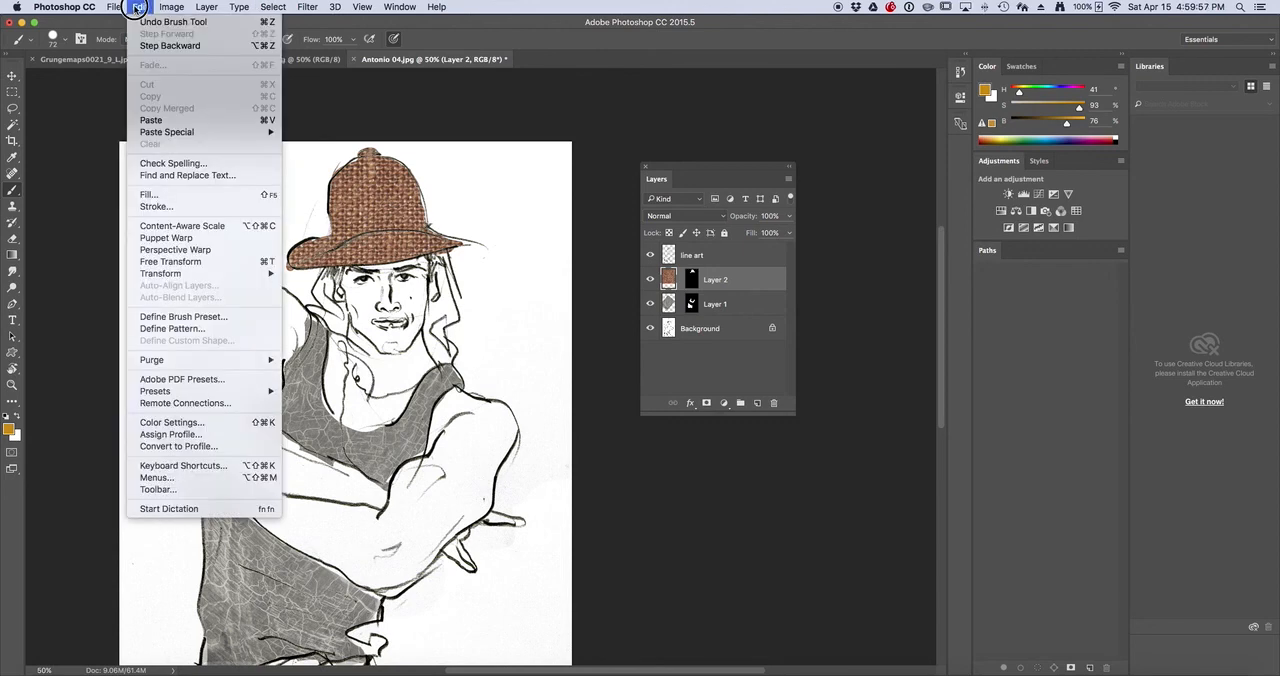
pyautogui.click(183, 262)
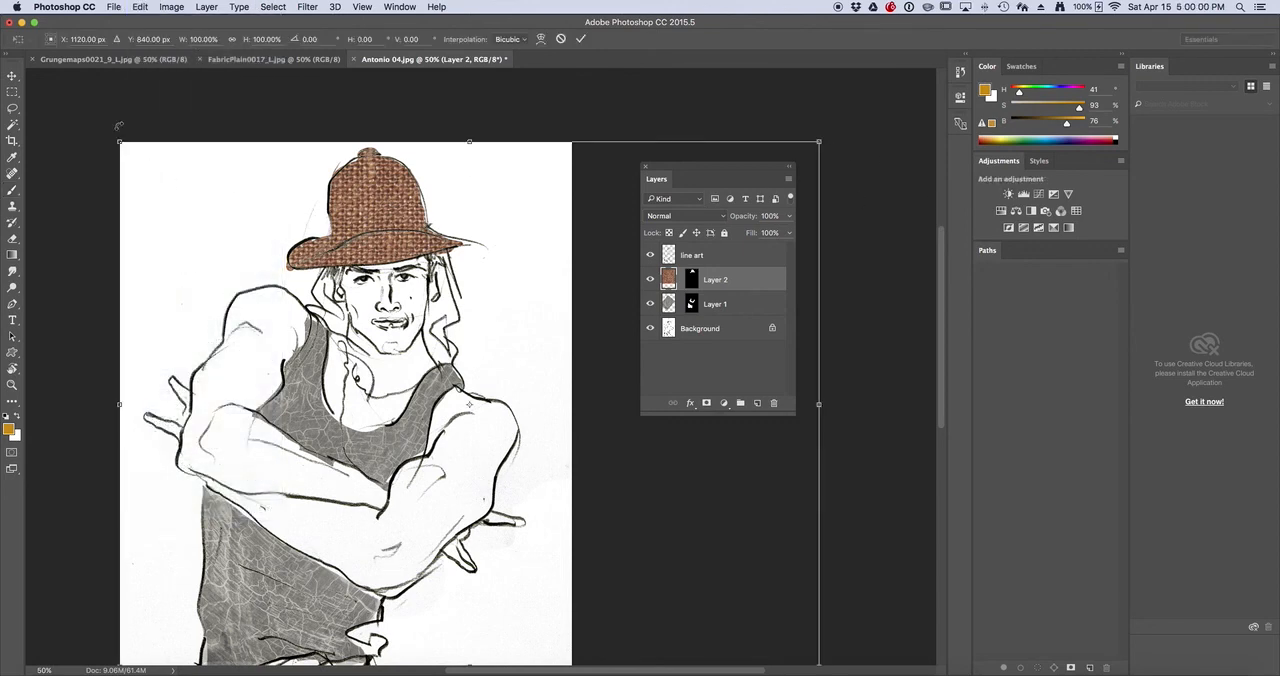
pyautogui.moveTo(117, 140); pyautogui.dragTo(281, 224)
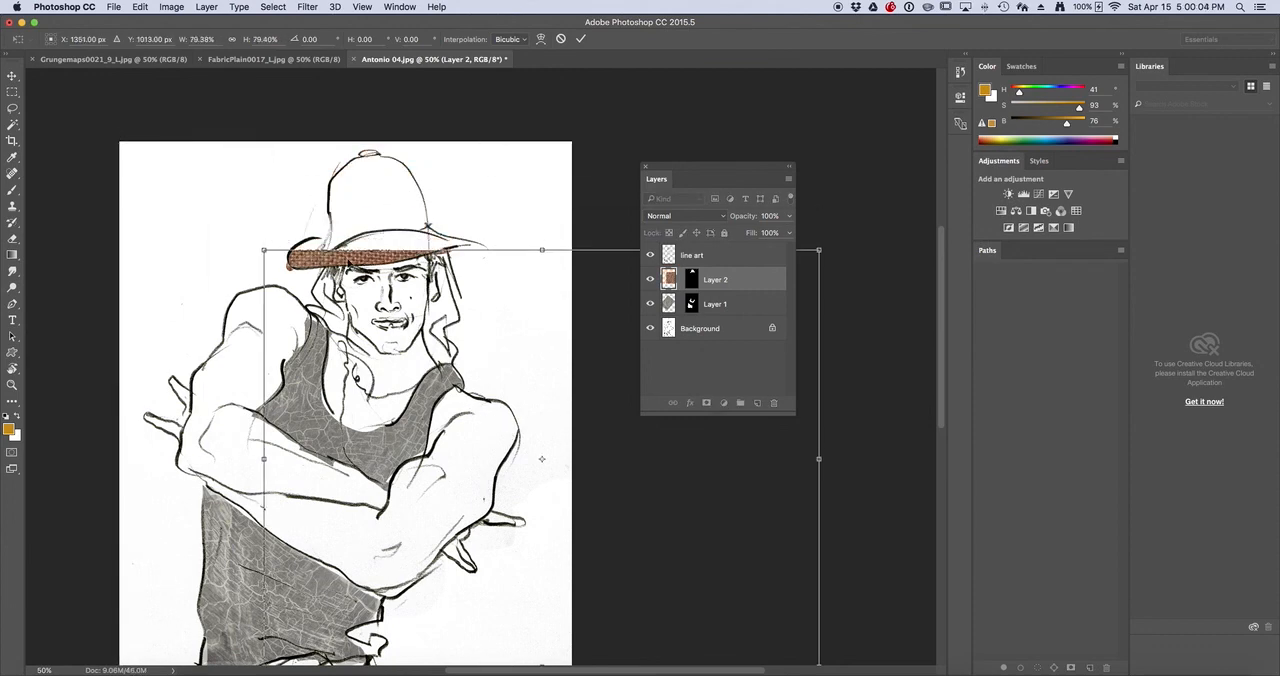
pyautogui.moveTo(348, 262); pyautogui.dragTo(212, 105)
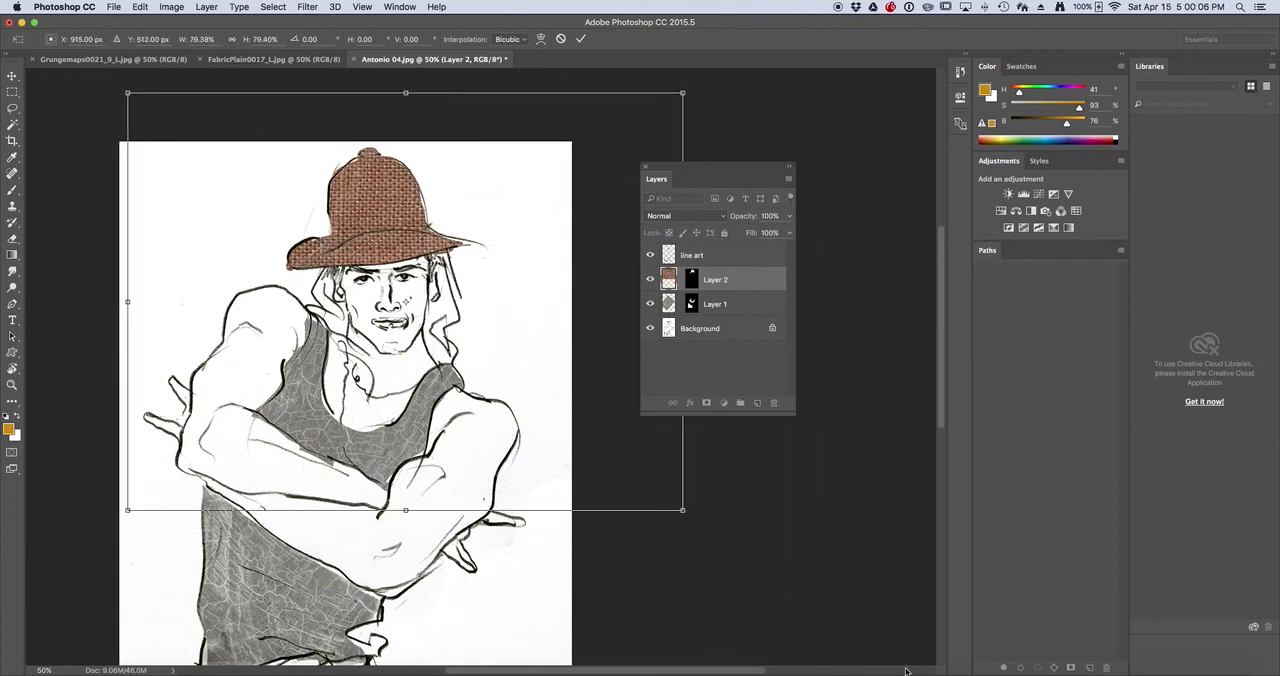
pyautogui.moveTo(682, 510); pyautogui.dragTo(503, 334)
pyautogui.scroll(-3, 503, 334)
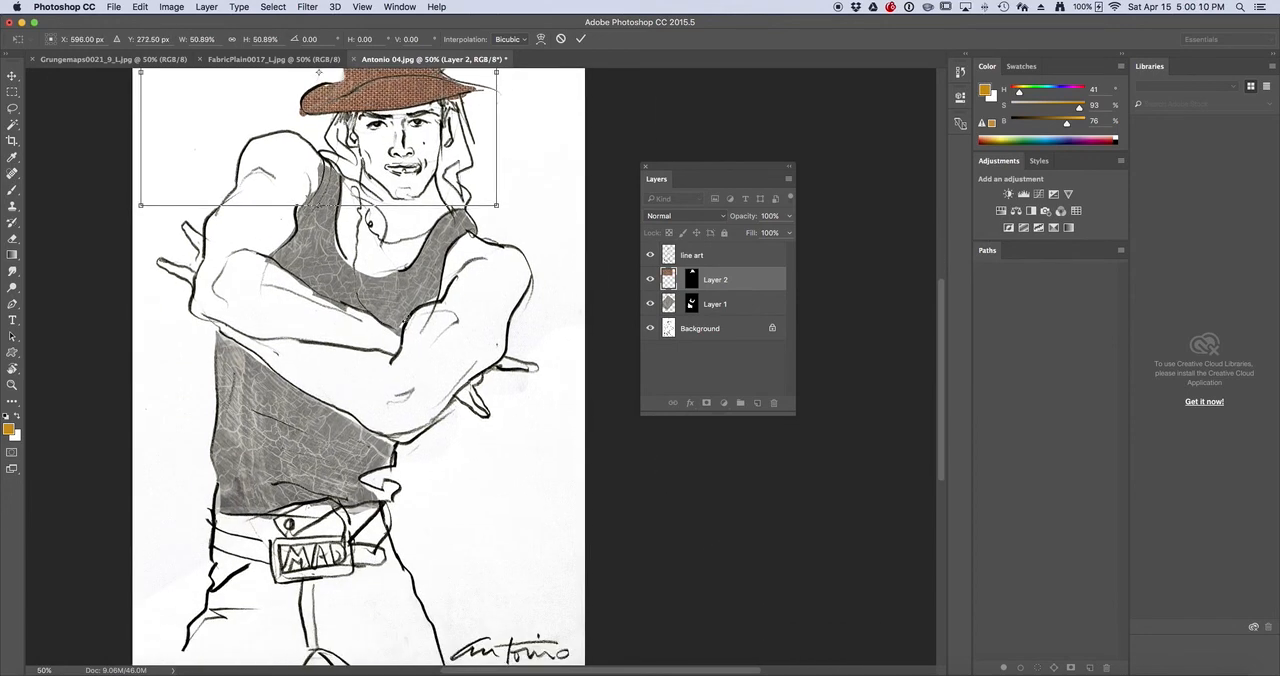
pyautogui.scroll(6, 174, 365)
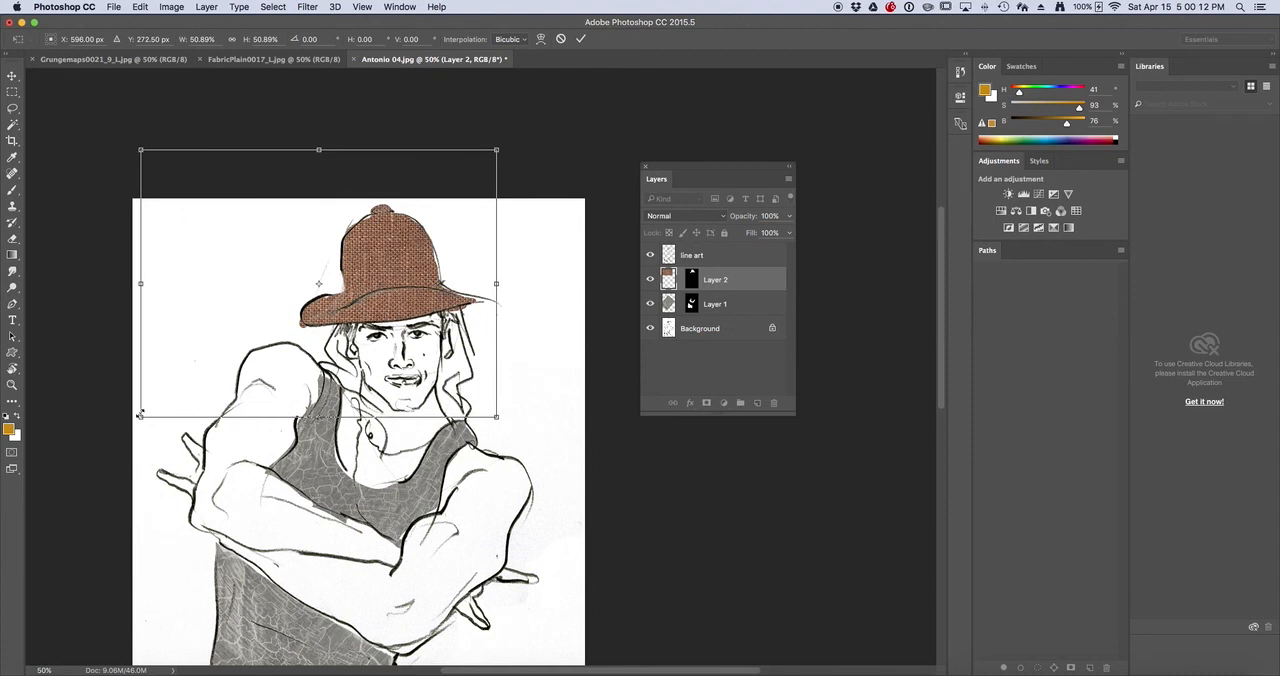
pyautogui.moveTo(140, 415); pyautogui.dragTo(223, 355)
pyautogui.scroll(-1, 483, 268)
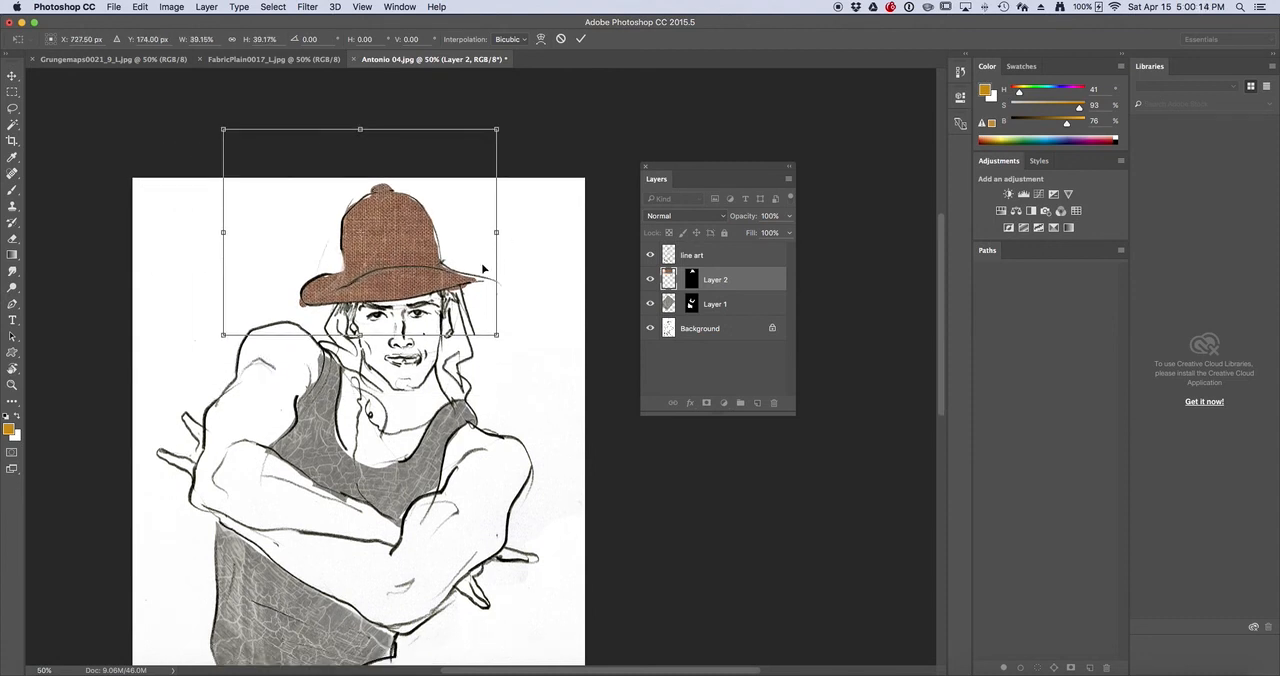
pyautogui.moveTo(379, 244); pyautogui.dragTo(387, 250)
pyautogui.scroll(-6, 387, 249)
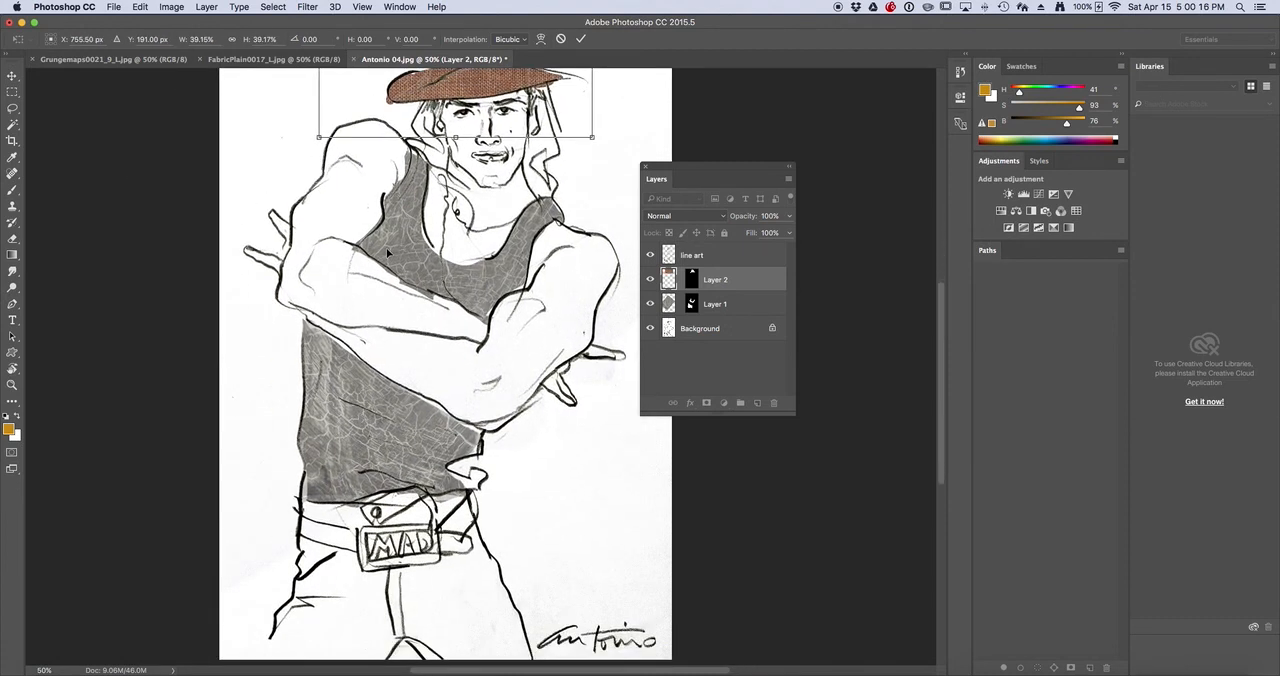
pyautogui.press('Return')
# Lower the opacity of Layer 2's burlap hat texture to 75%
pyautogui.hscroll(4, 385, 248)
pyautogui.scroll(3, 329, 324)
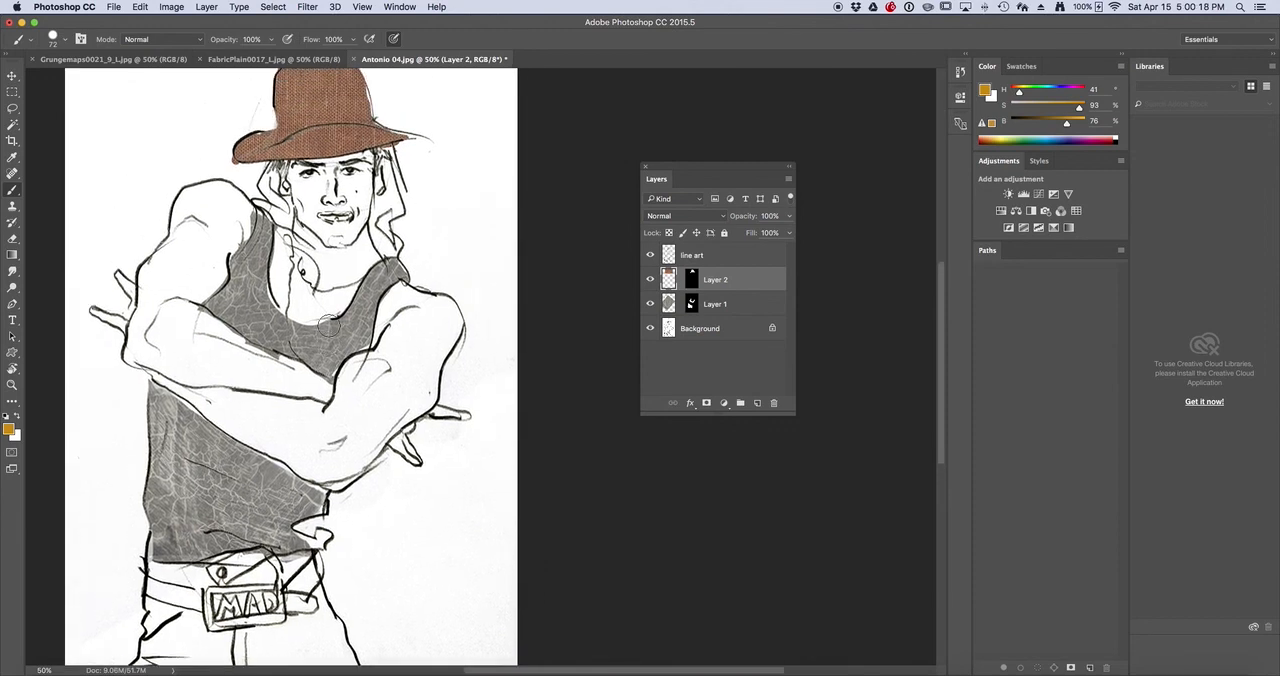
pyautogui.click(672, 283)
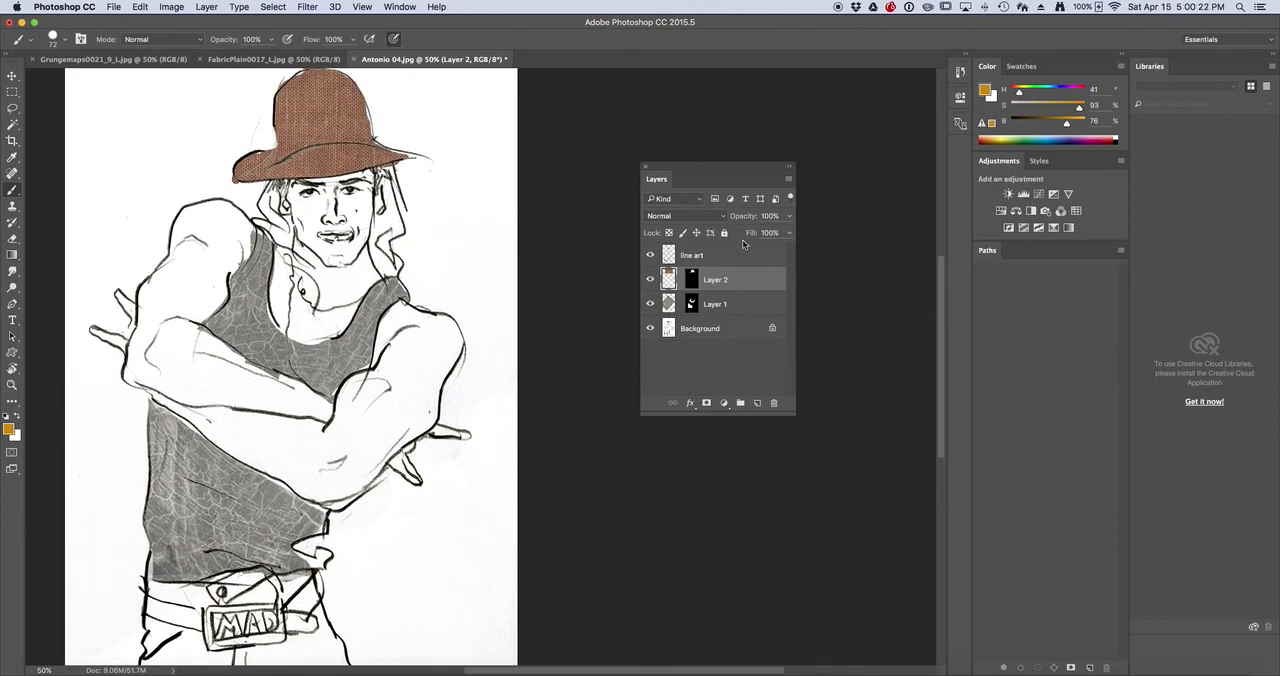
pyautogui.click(791, 217)
pyautogui.moveTo(789, 232); pyautogui.dragTo(772, 232)
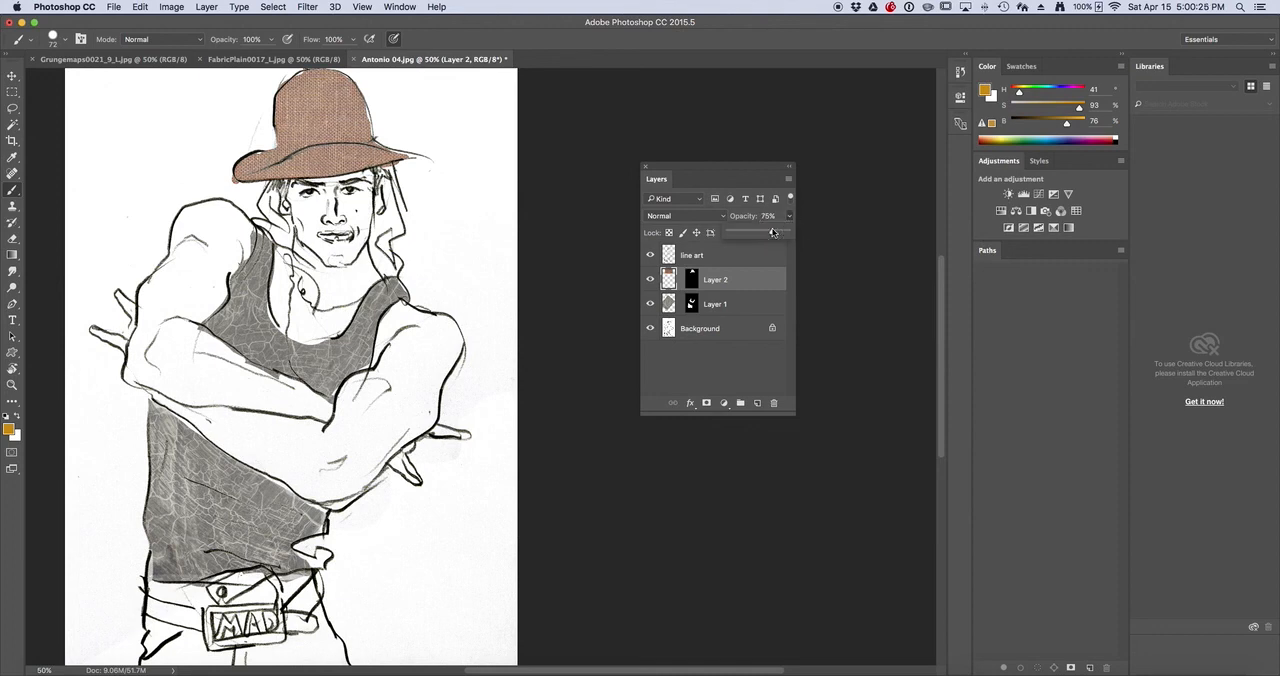
# Lower the opacity of Layer 1's shirt texture to about 88%
pyautogui.click(669, 304)
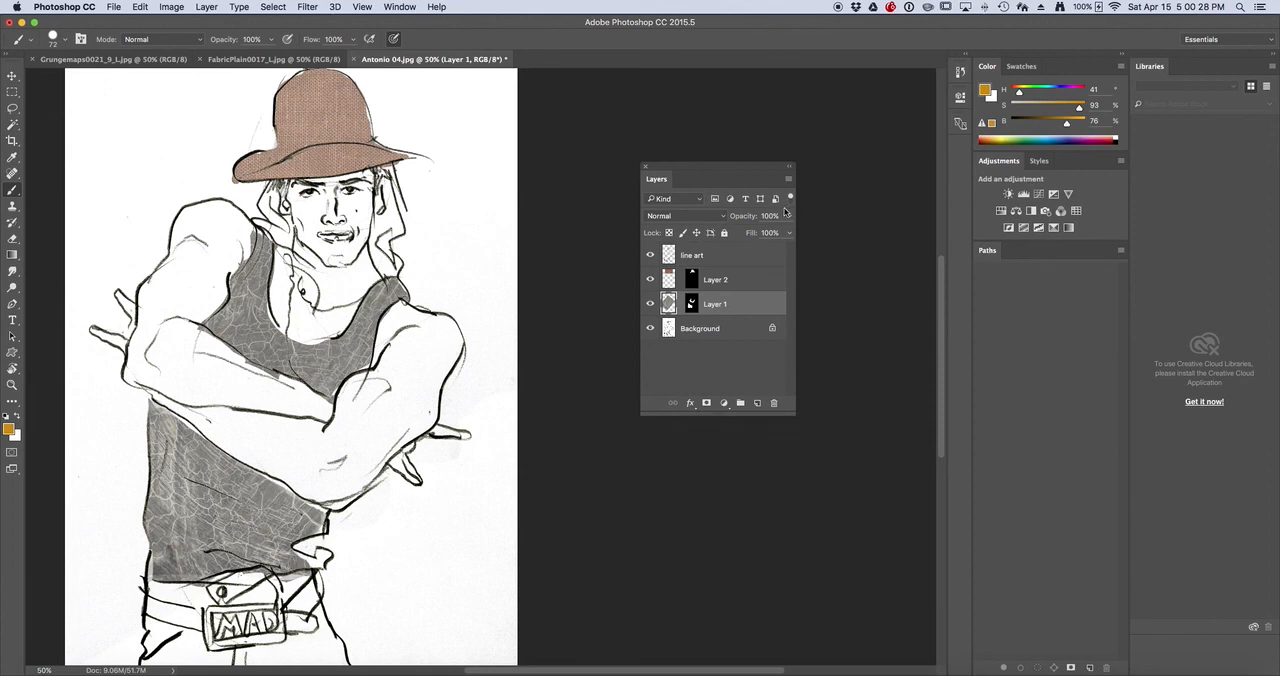
pyautogui.click(790, 216)
pyautogui.moveTo(787, 233)
pyautogui.mouseDown()
pyautogui.moveTo(765, 235)
pyautogui.moveTo(780, 235)
pyautogui.mouseUp()
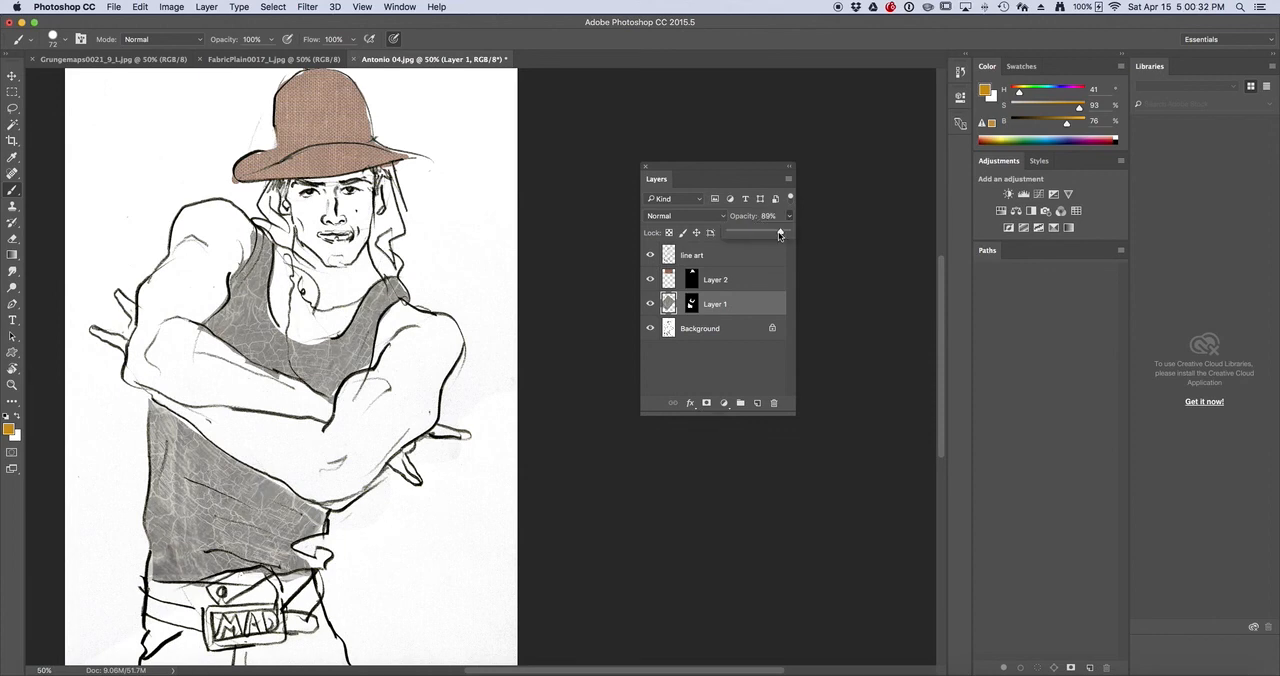